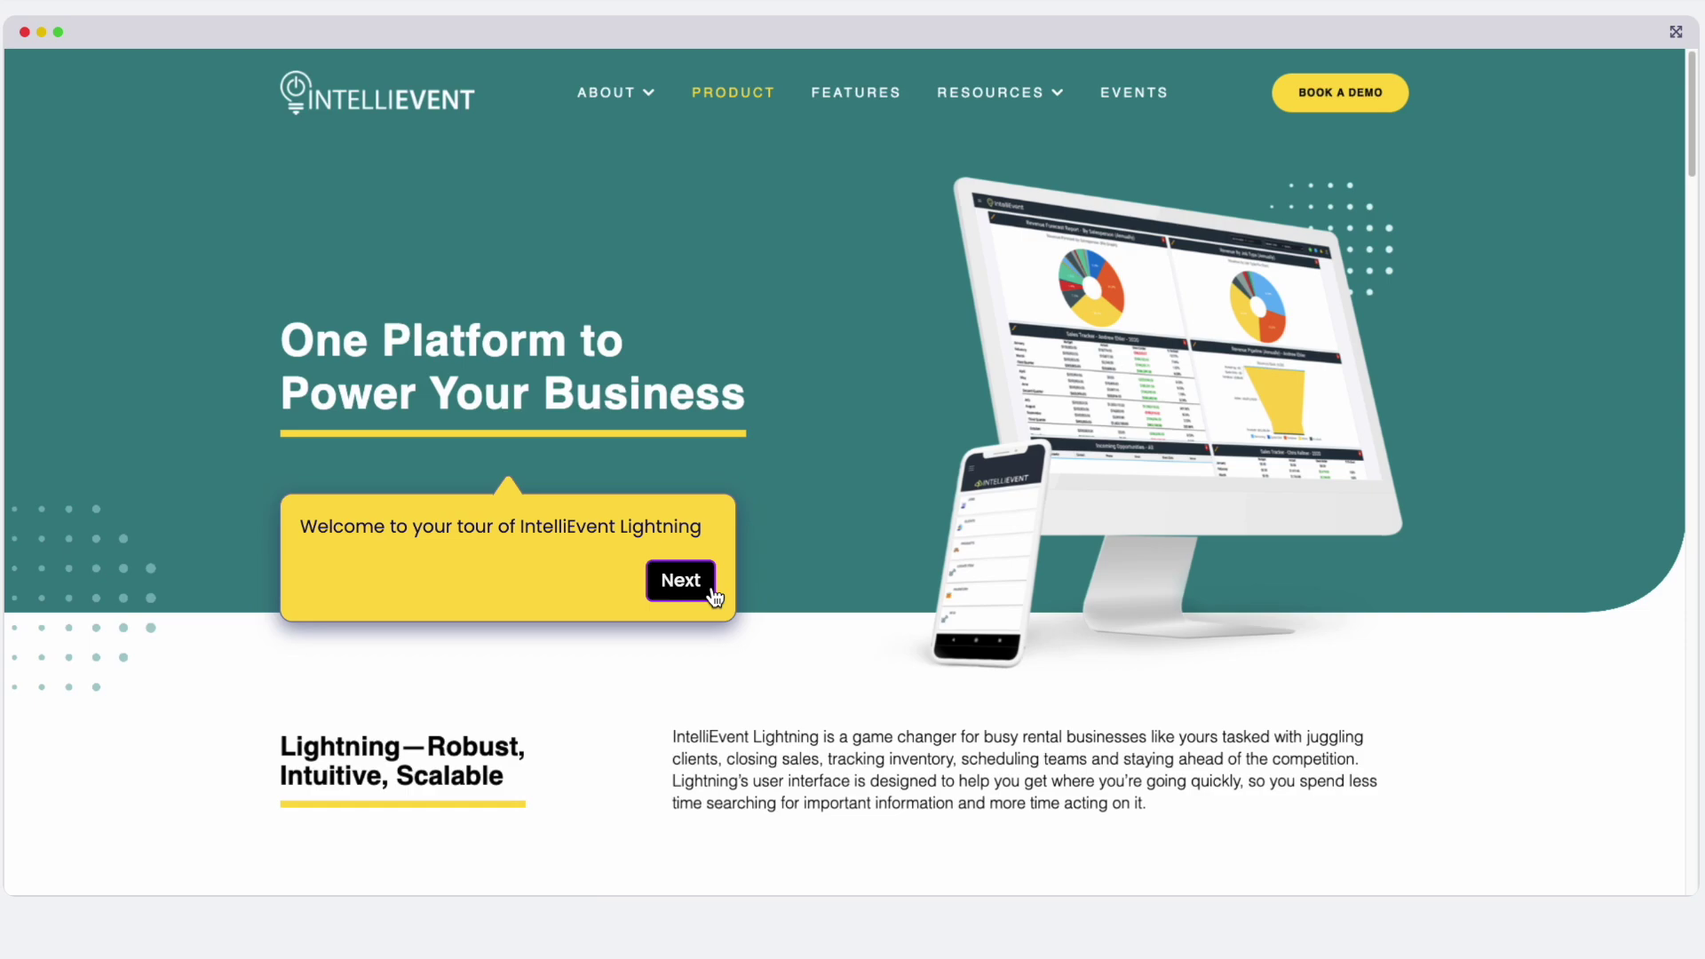
Advance the tour past the welcome, cloud-access and sign-in steps to the Executive Summary dashboard.
left_click(713, 591)
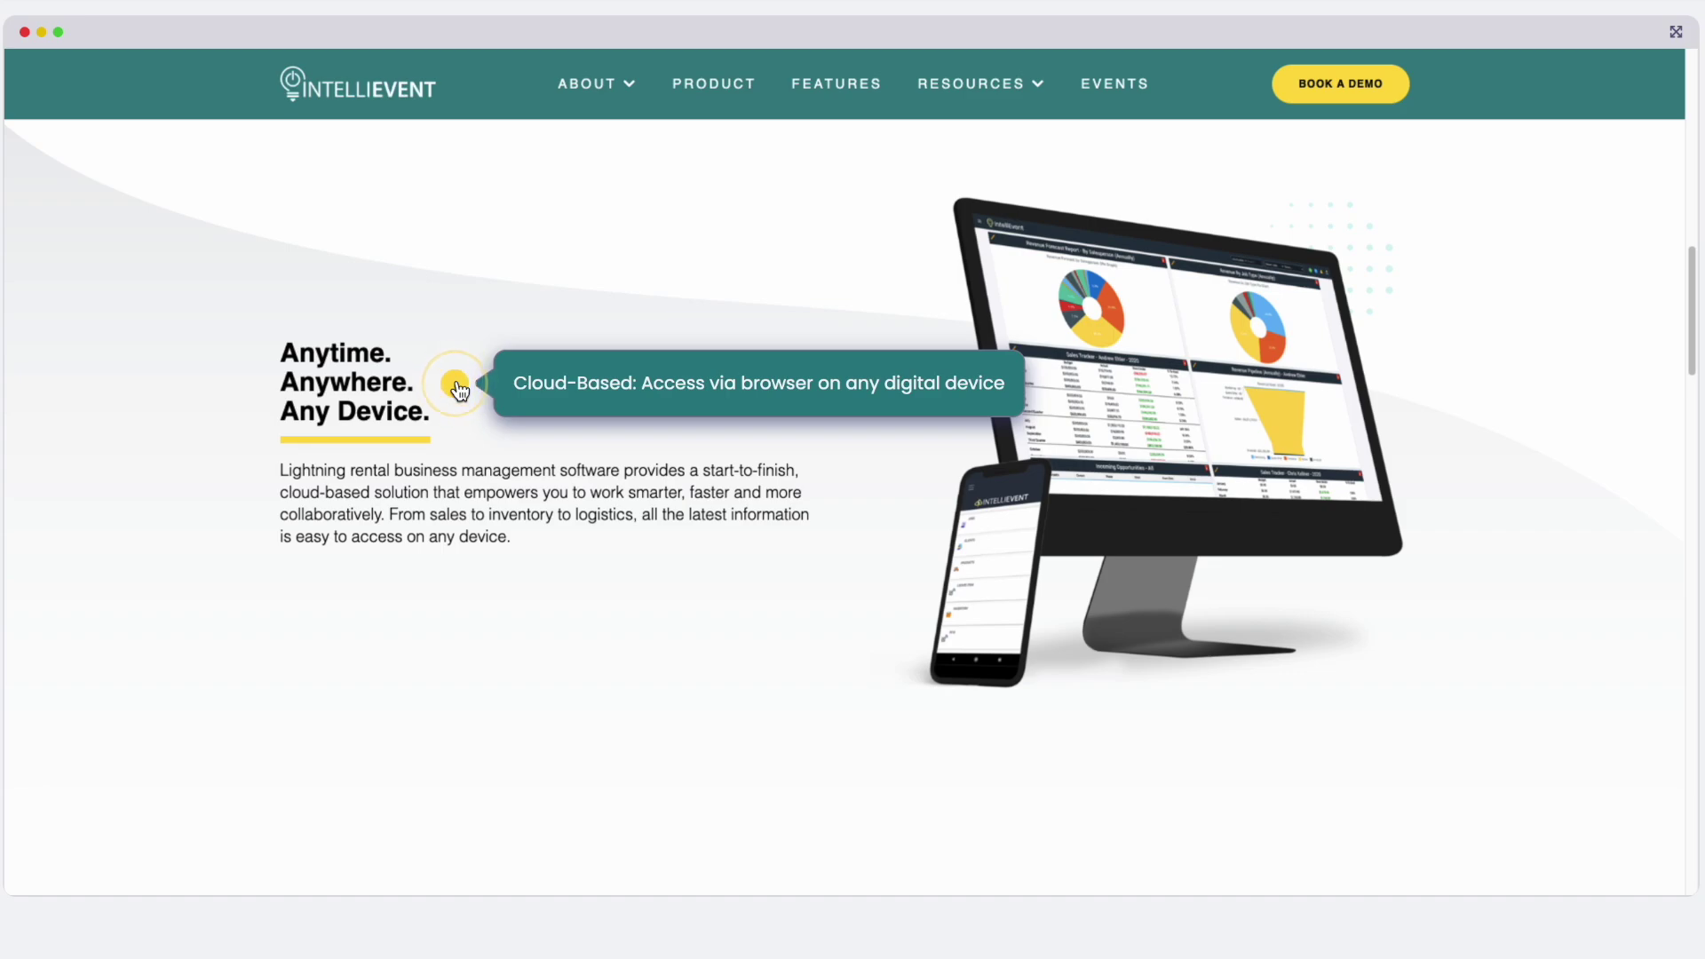
left_click(456, 384)
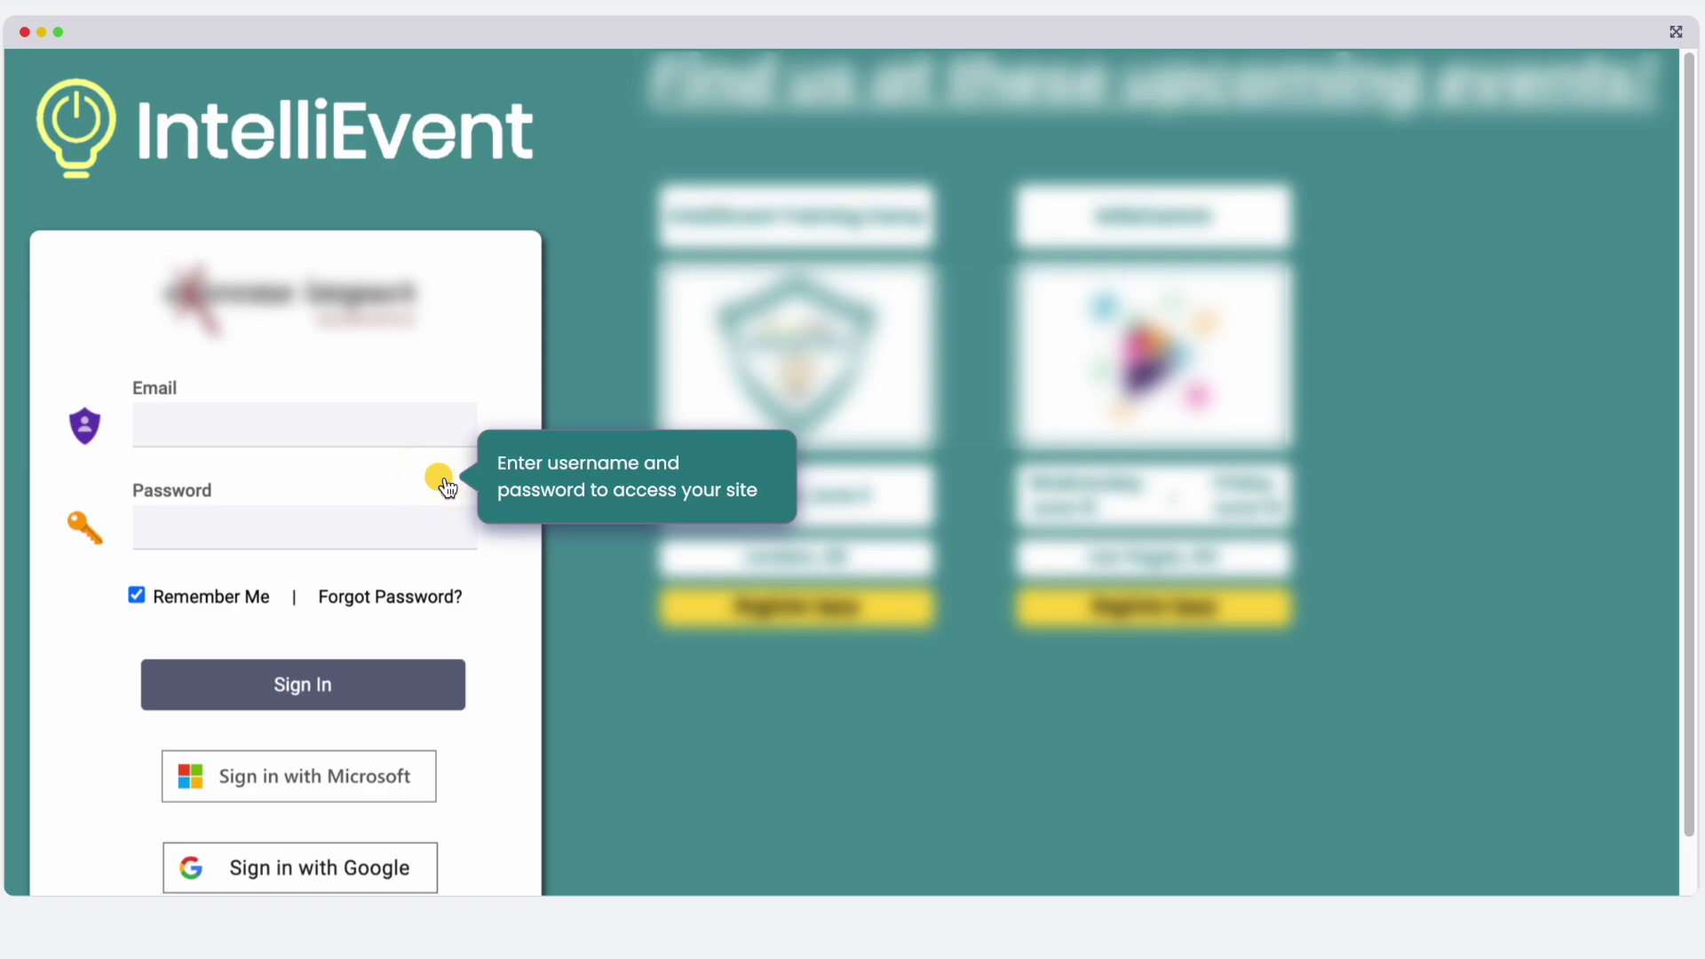
left_click(444, 484)
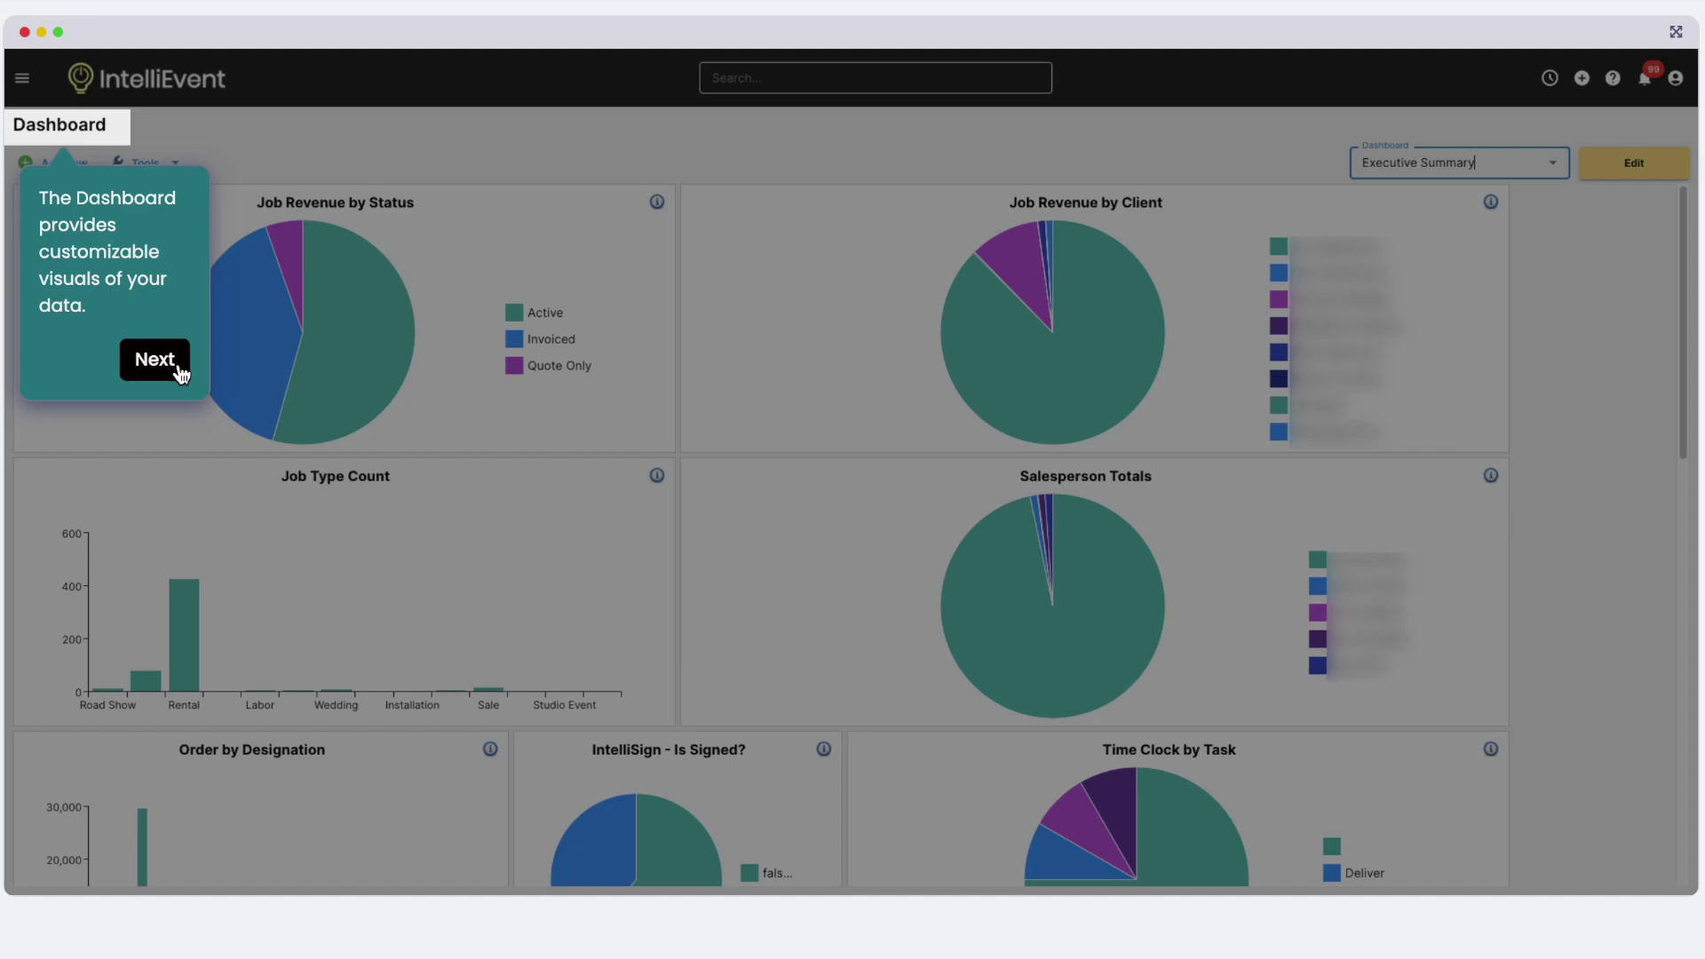
Move past the Dashboard tip to the main search bar introduction.
left_click(155, 360)
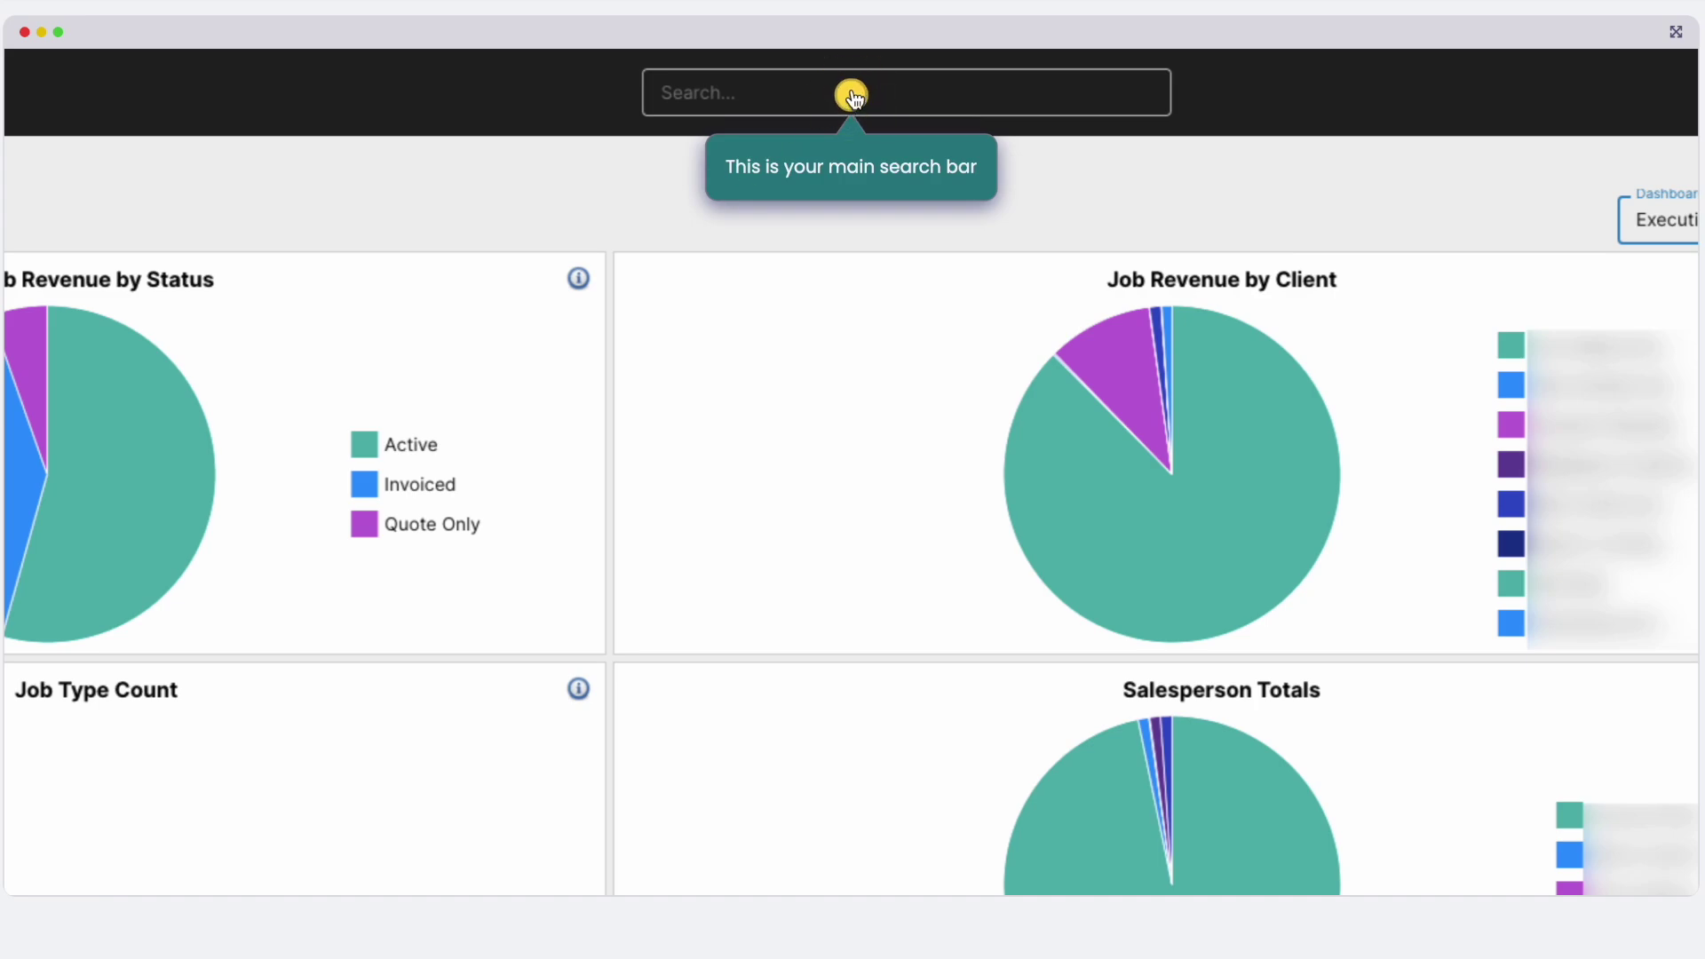
Run the sample search for 'test' and expand the matching Jobs results.
left_click(850, 97)
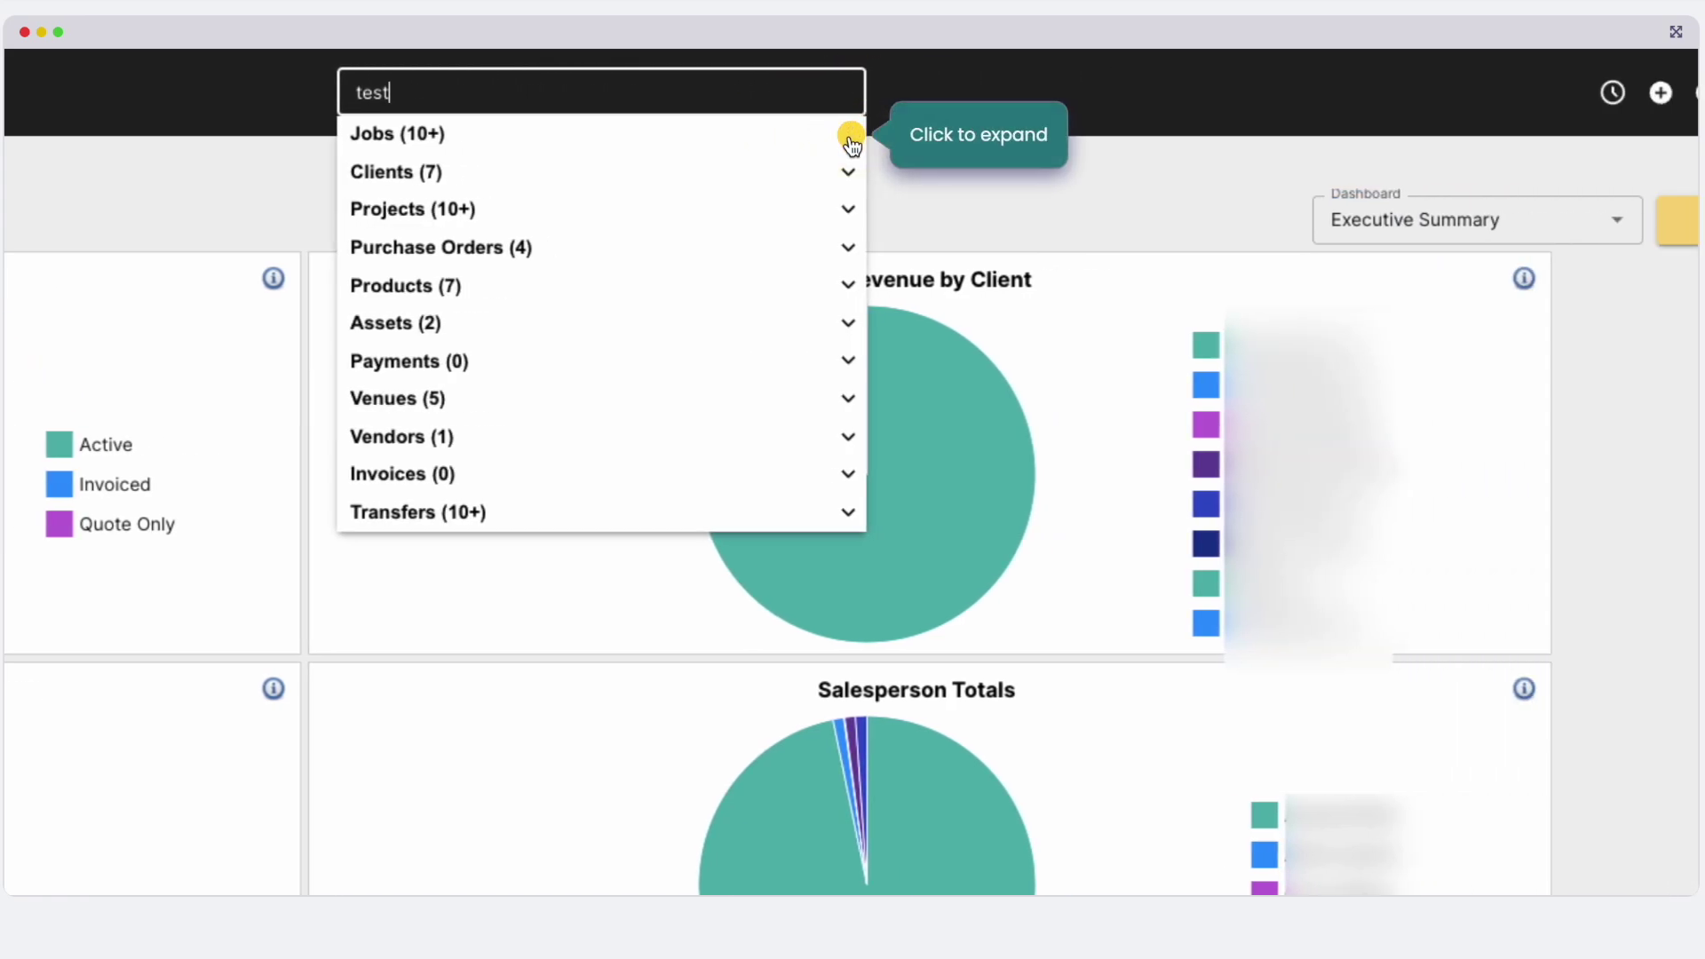
left_click(851, 135)
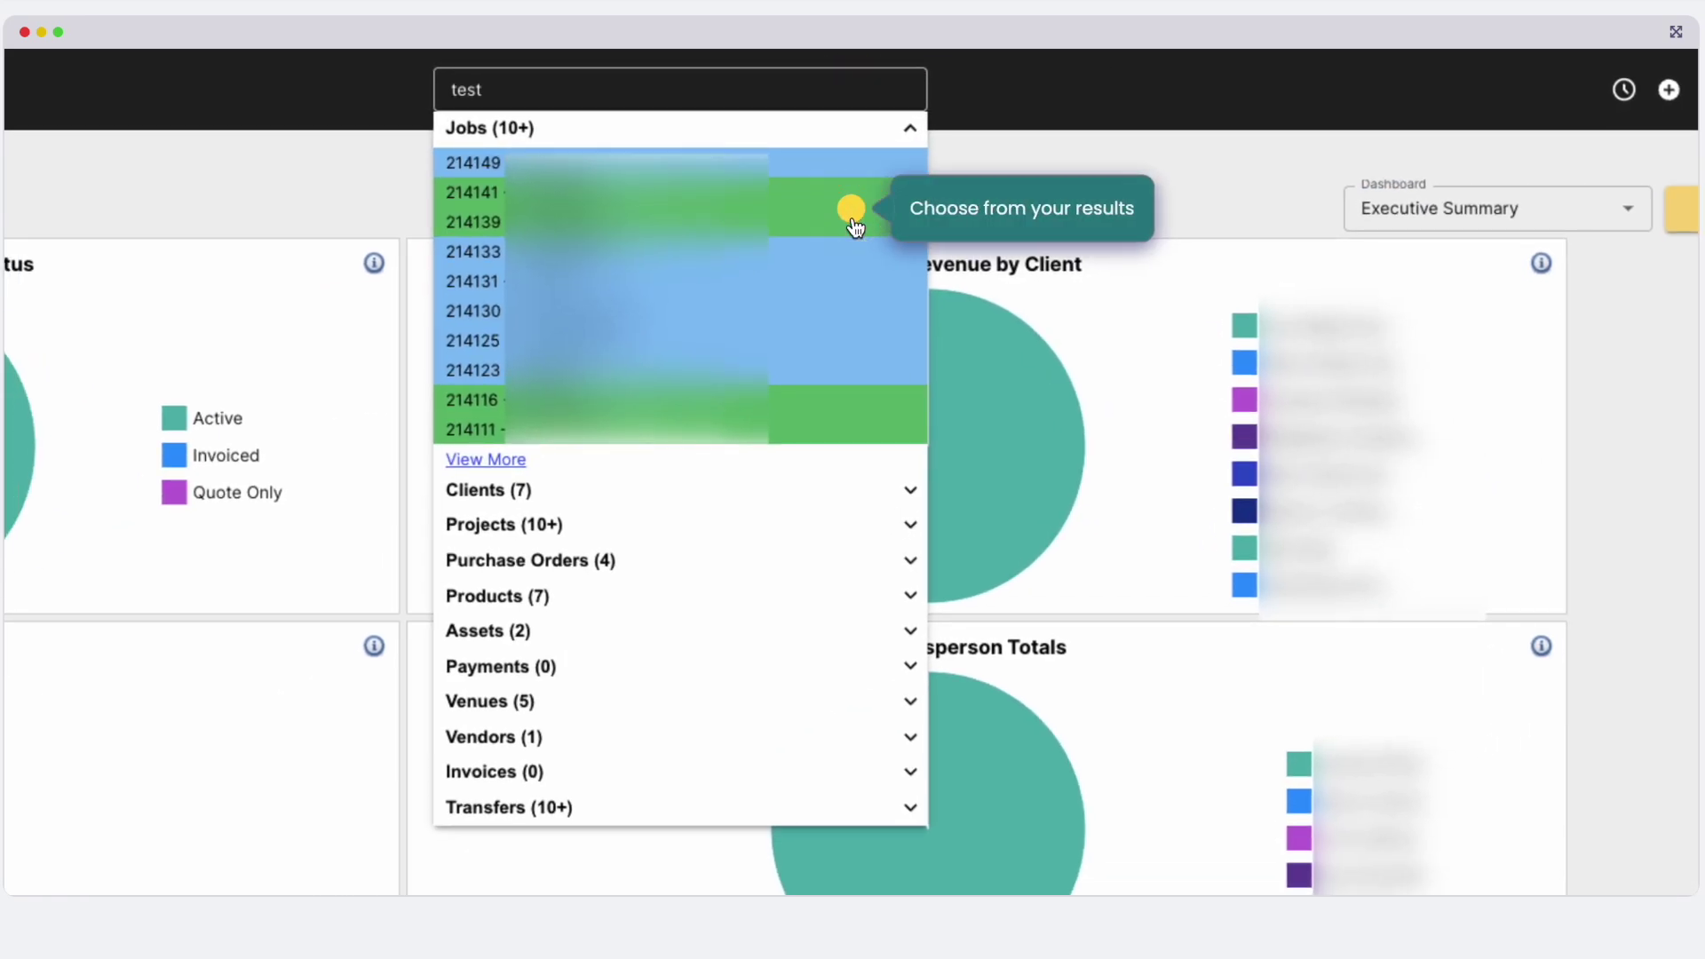
left_click(855, 215)
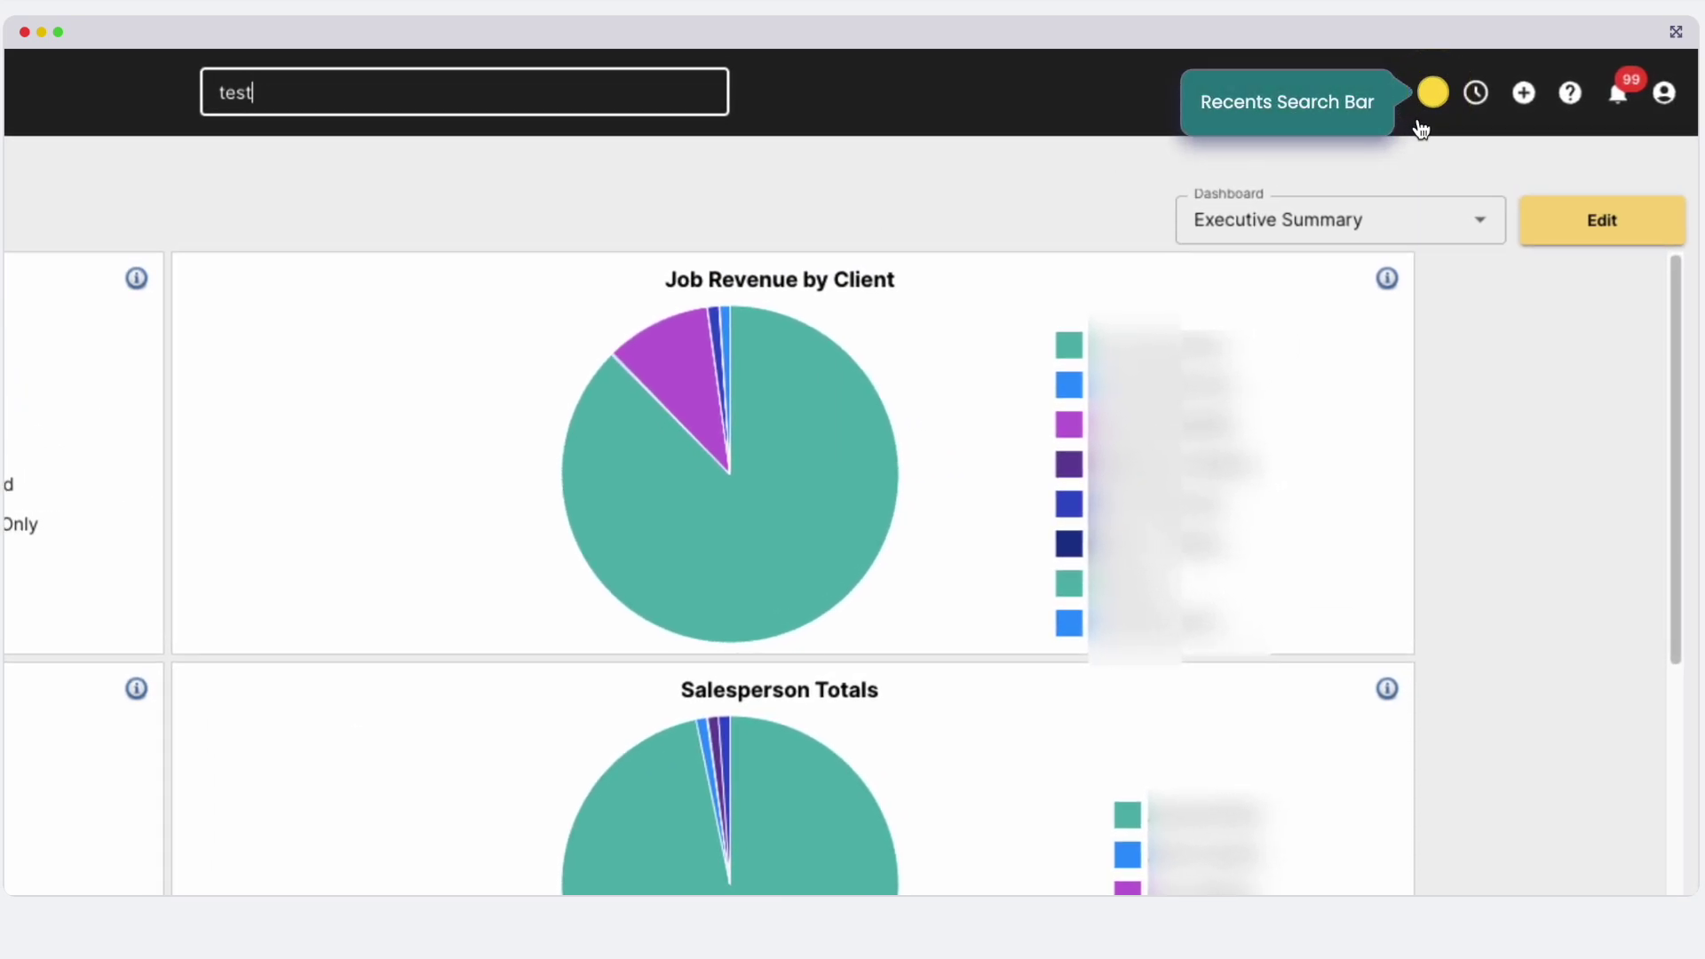
Show the recently viewed records and expand the recent Jobs list.
left_click(1434, 95)
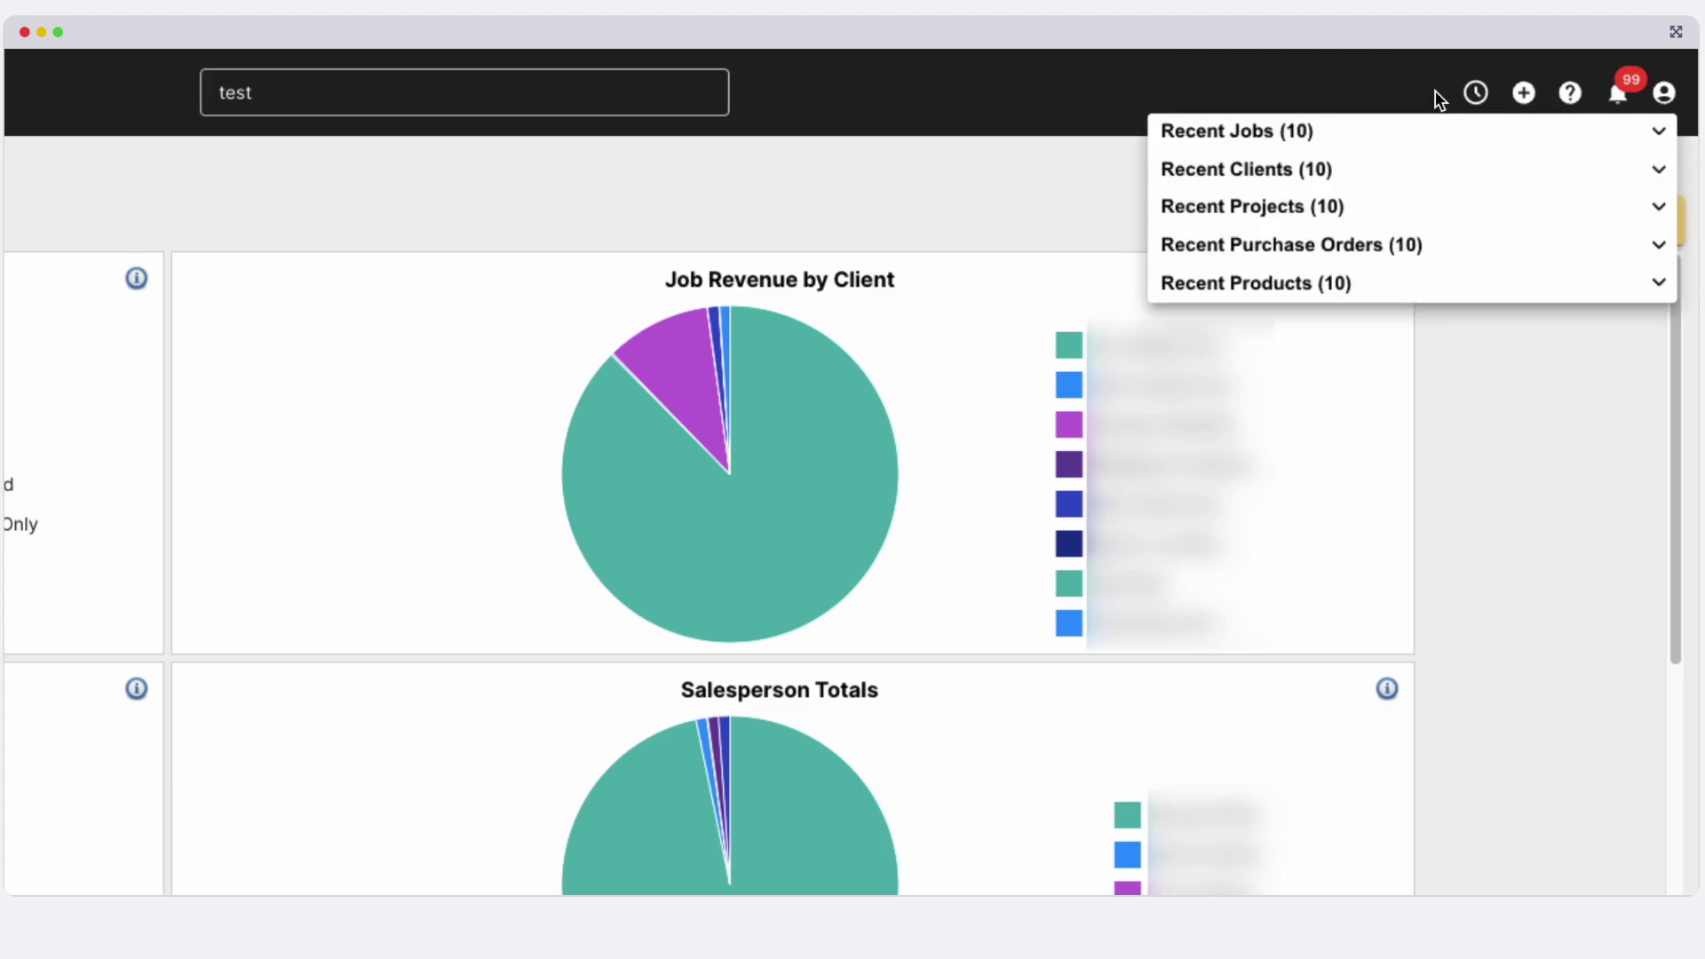
left_click(1600, 290)
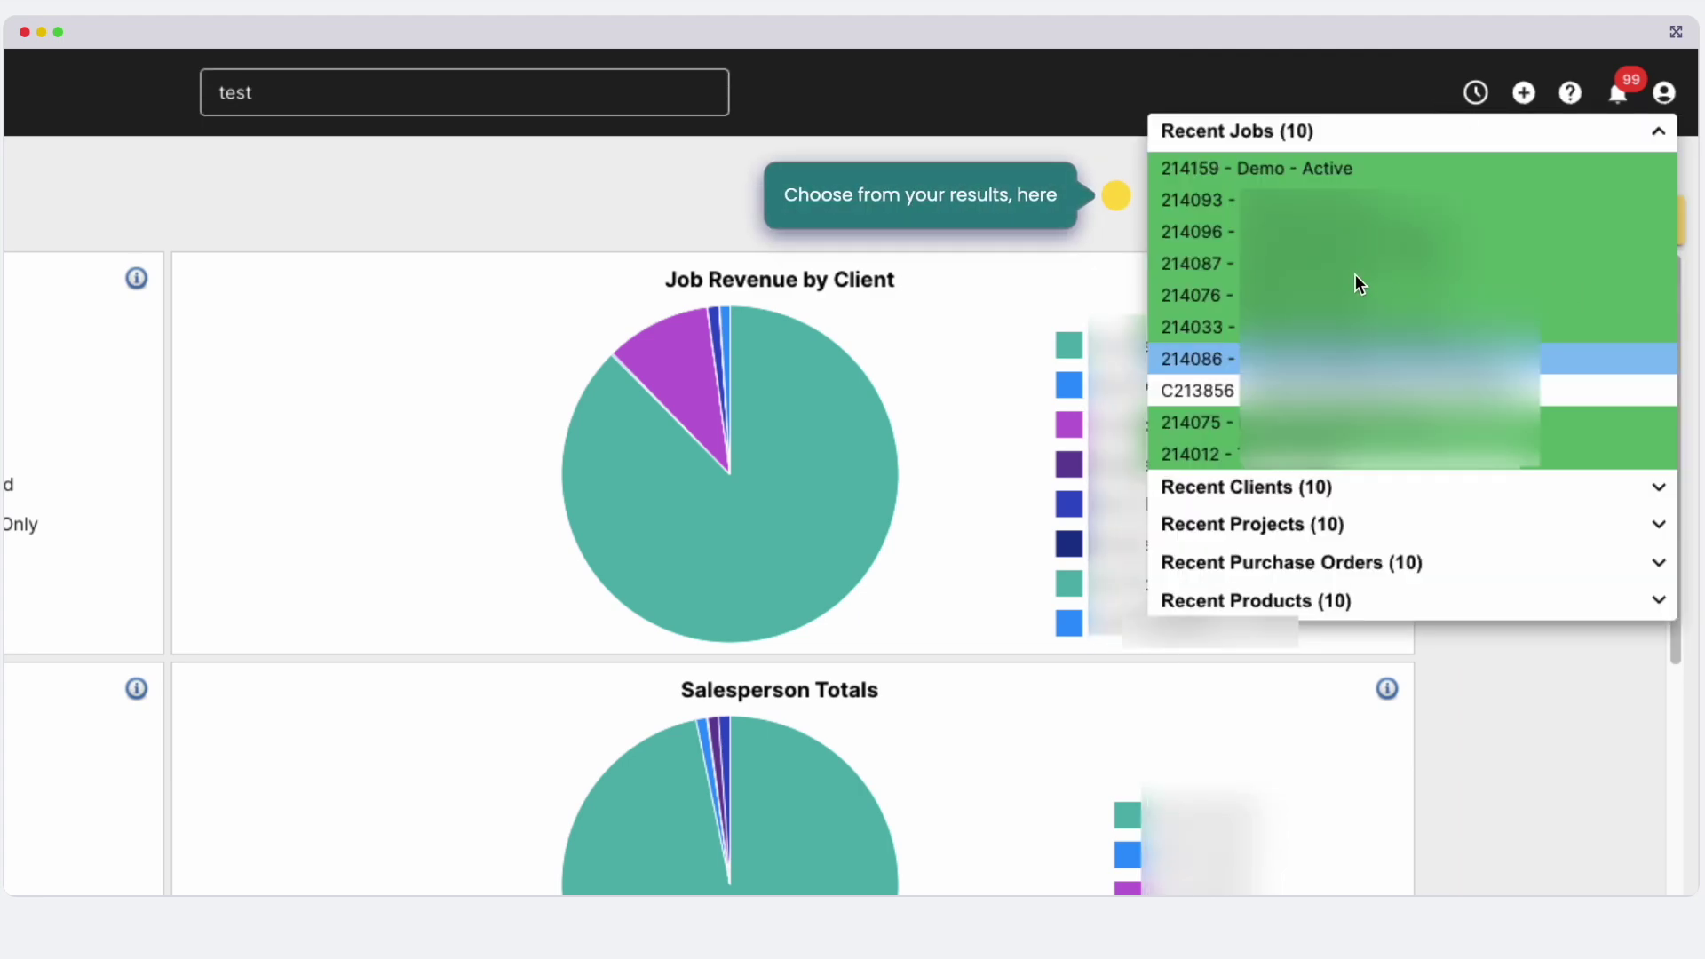
left_click(1118, 197)
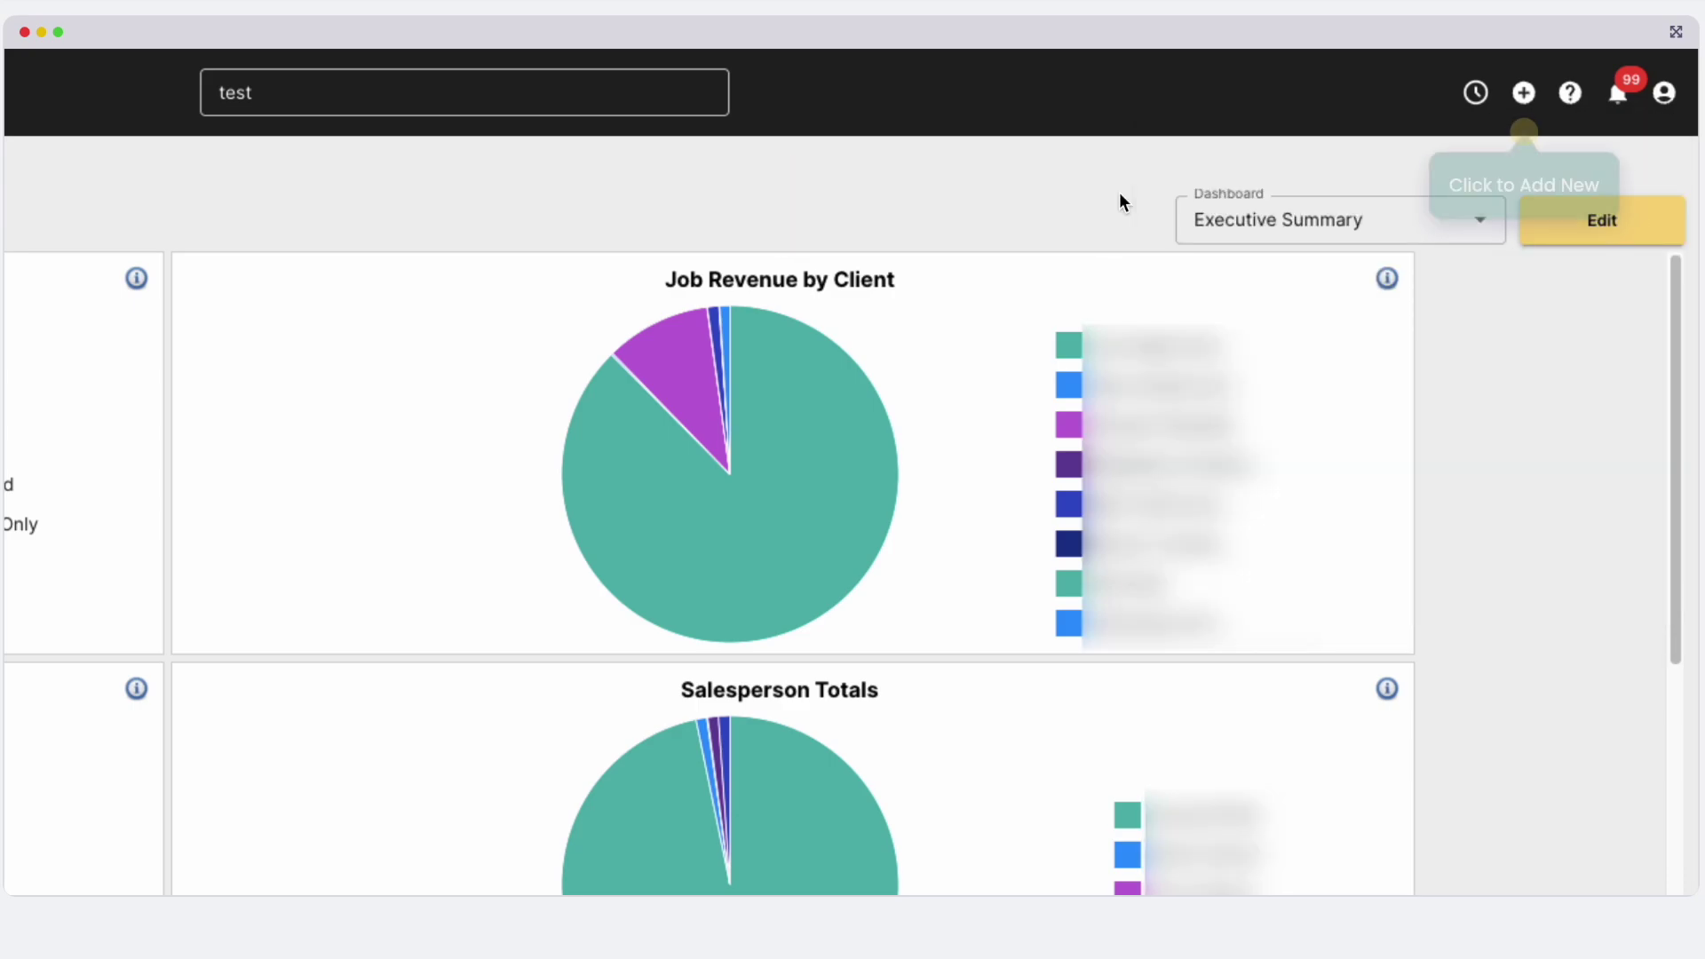
Show the + Add New record types, then bring up the Help menu resources.
left_click(1524, 132)
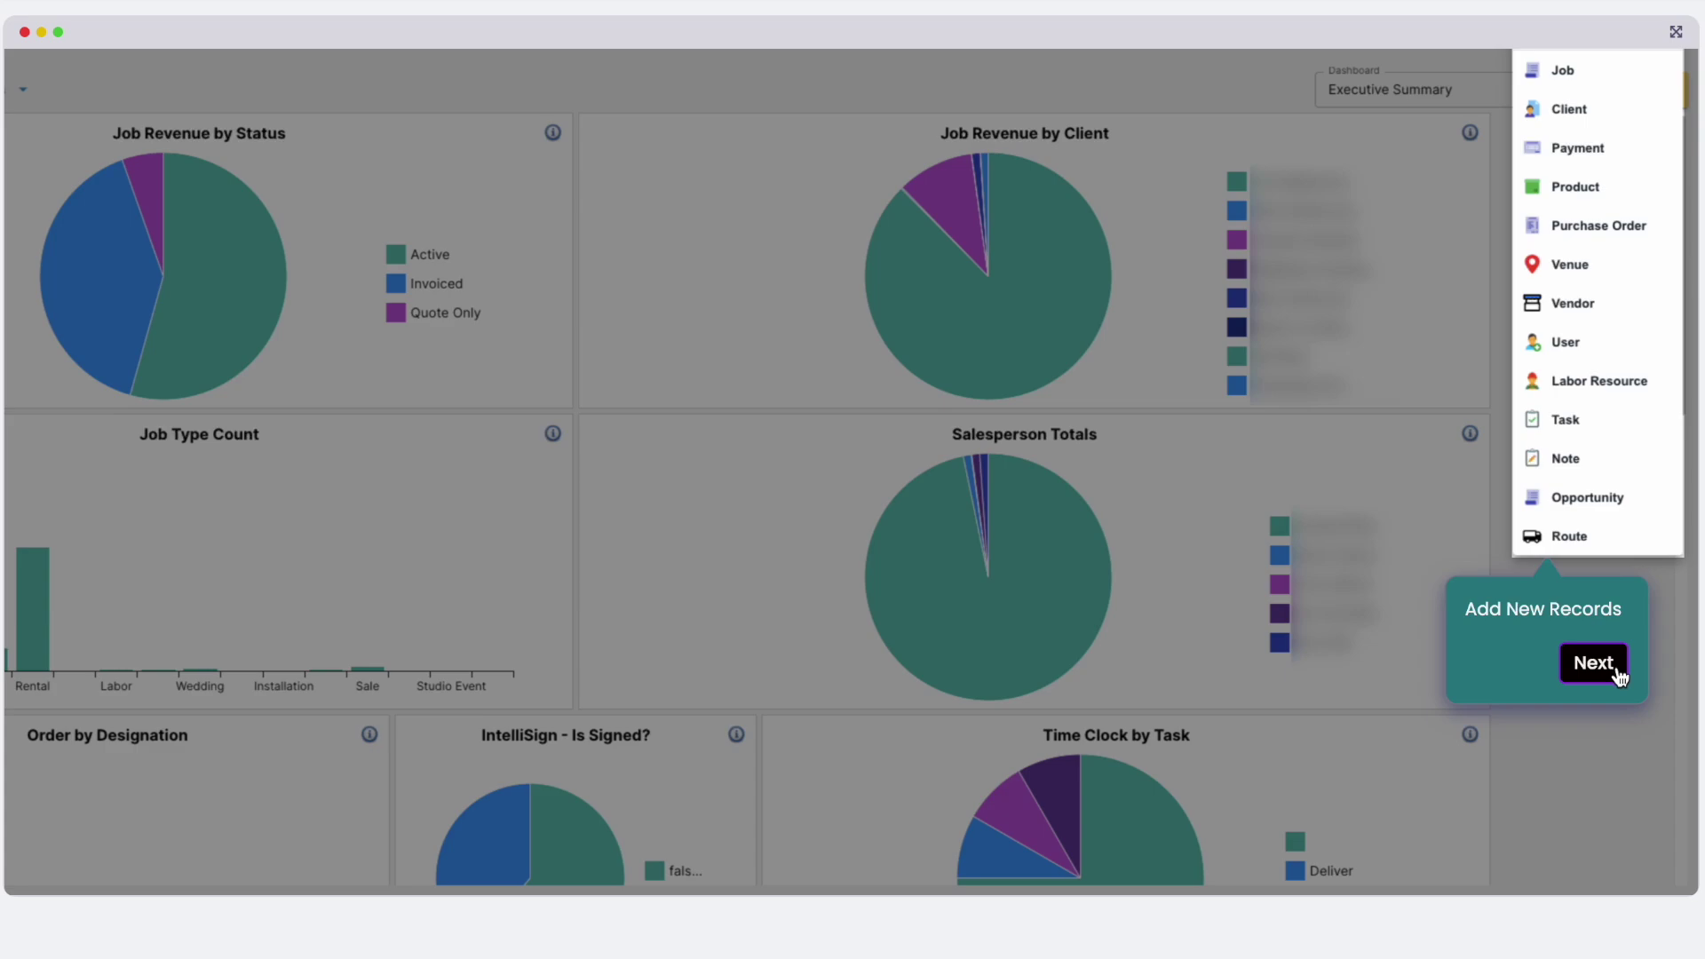
left_click(1616, 668)
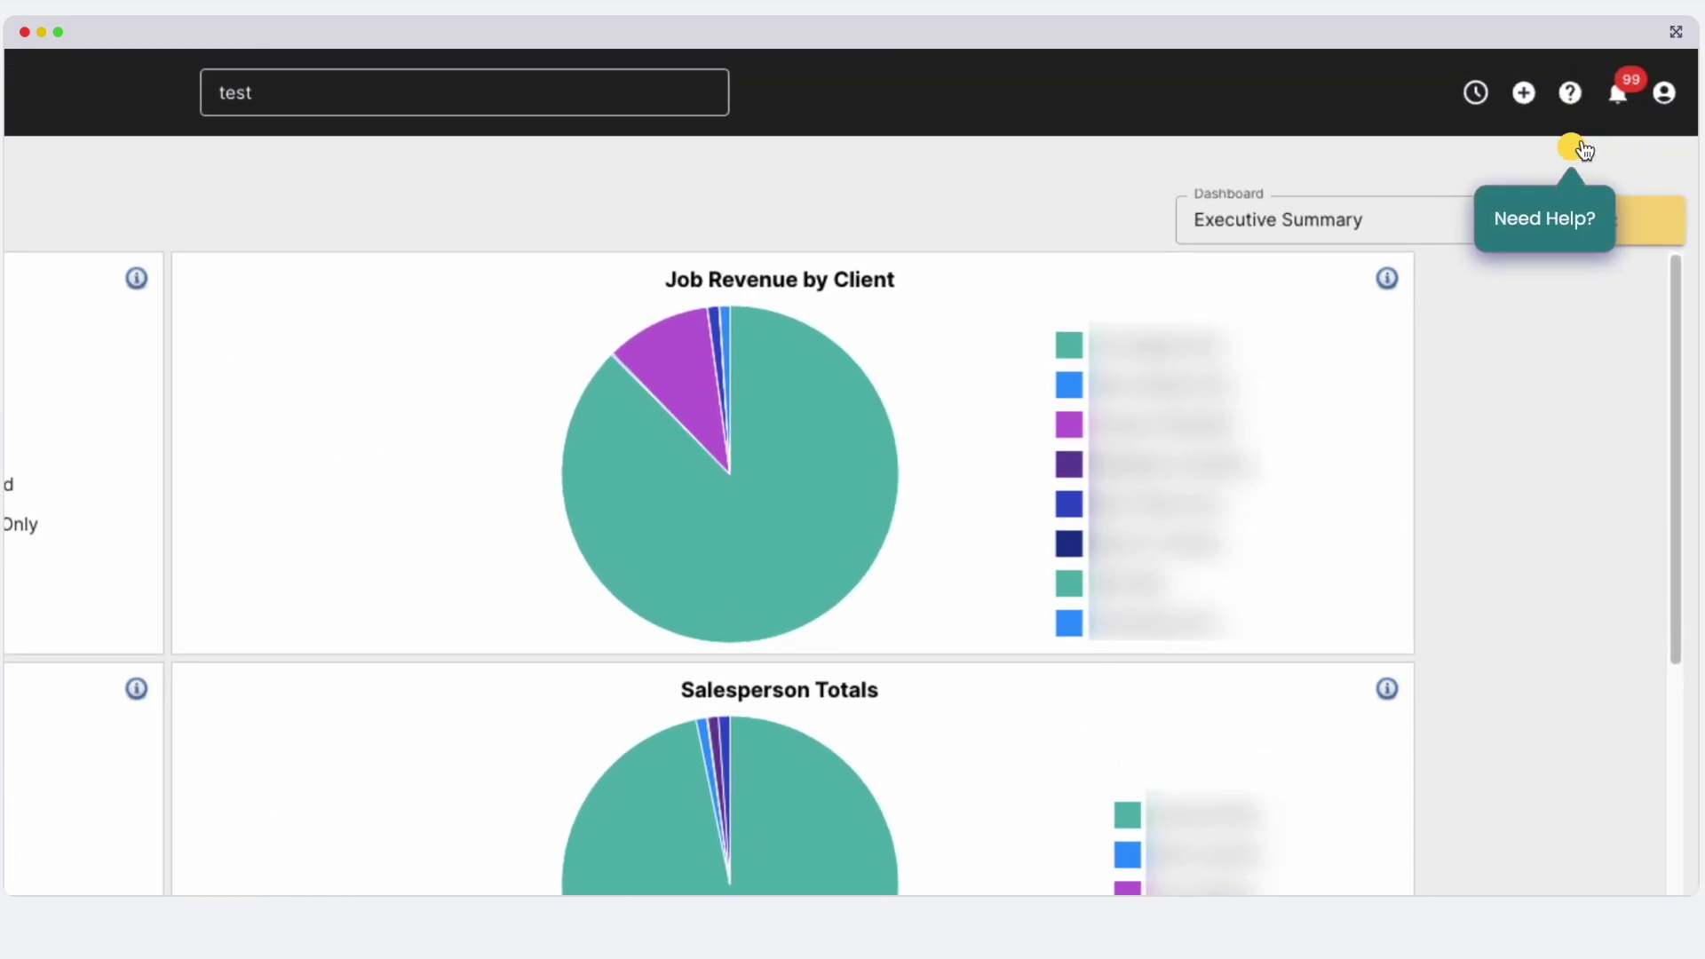
left_click(1585, 151)
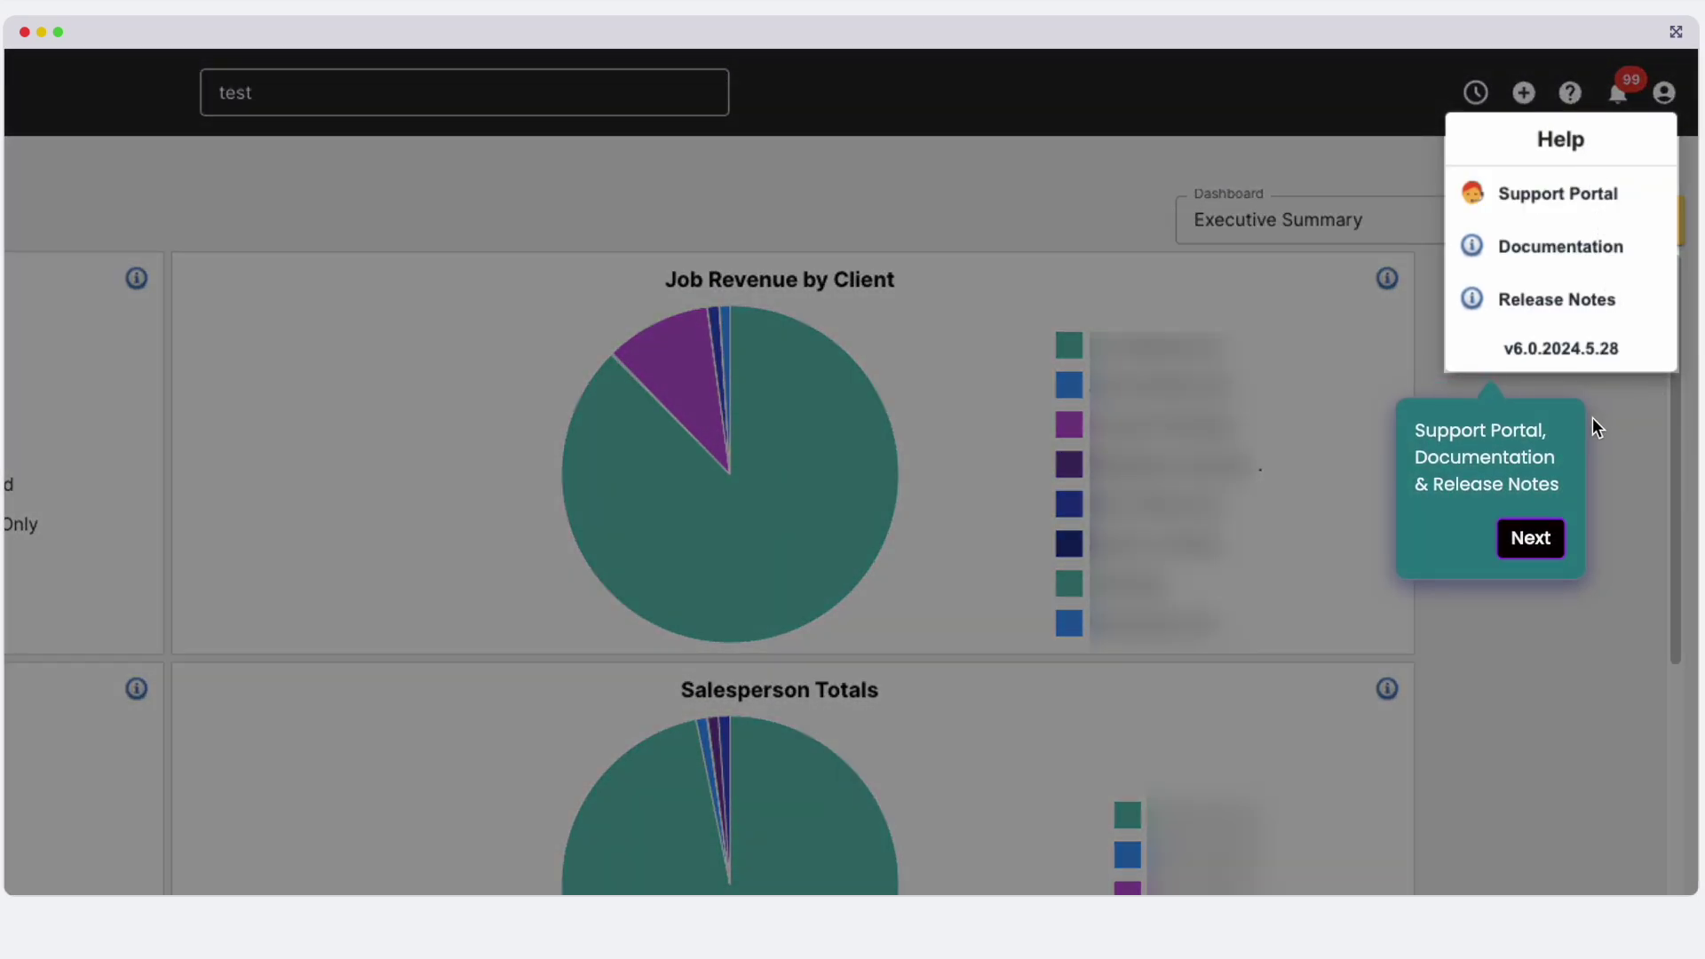
Step through the Notifications, Tasks and Support tabs of the notifications panel.
left_click(1531, 538)
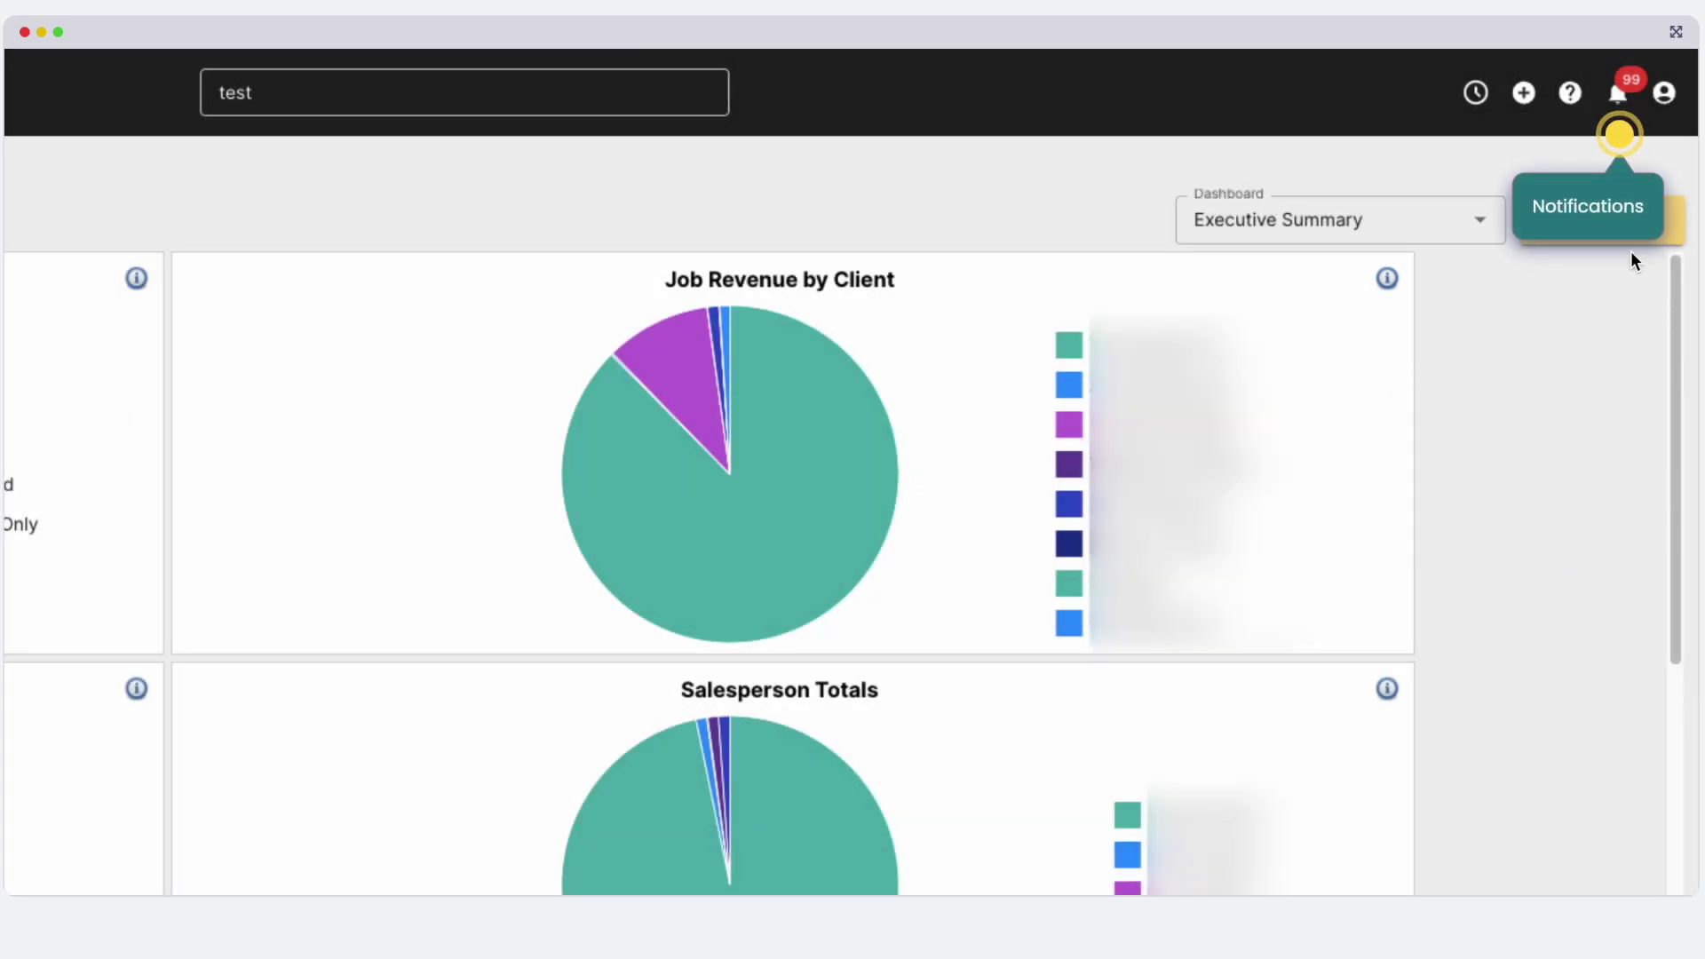
left_click(1621, 135)
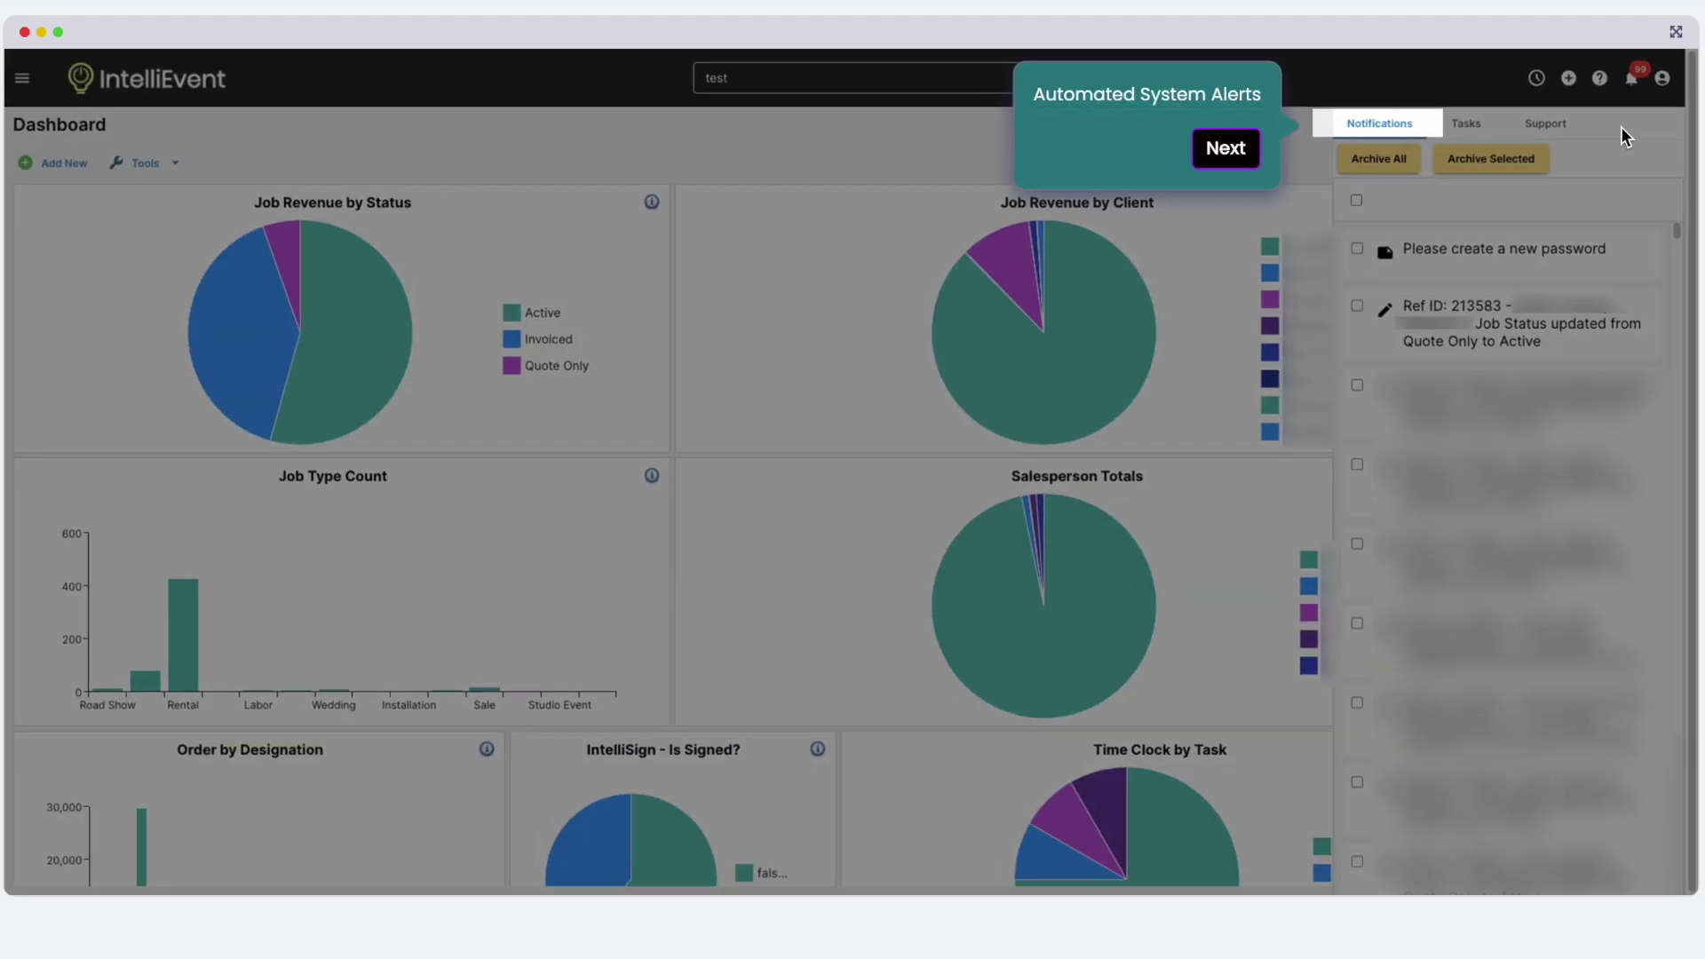
left_click(1254, 160)
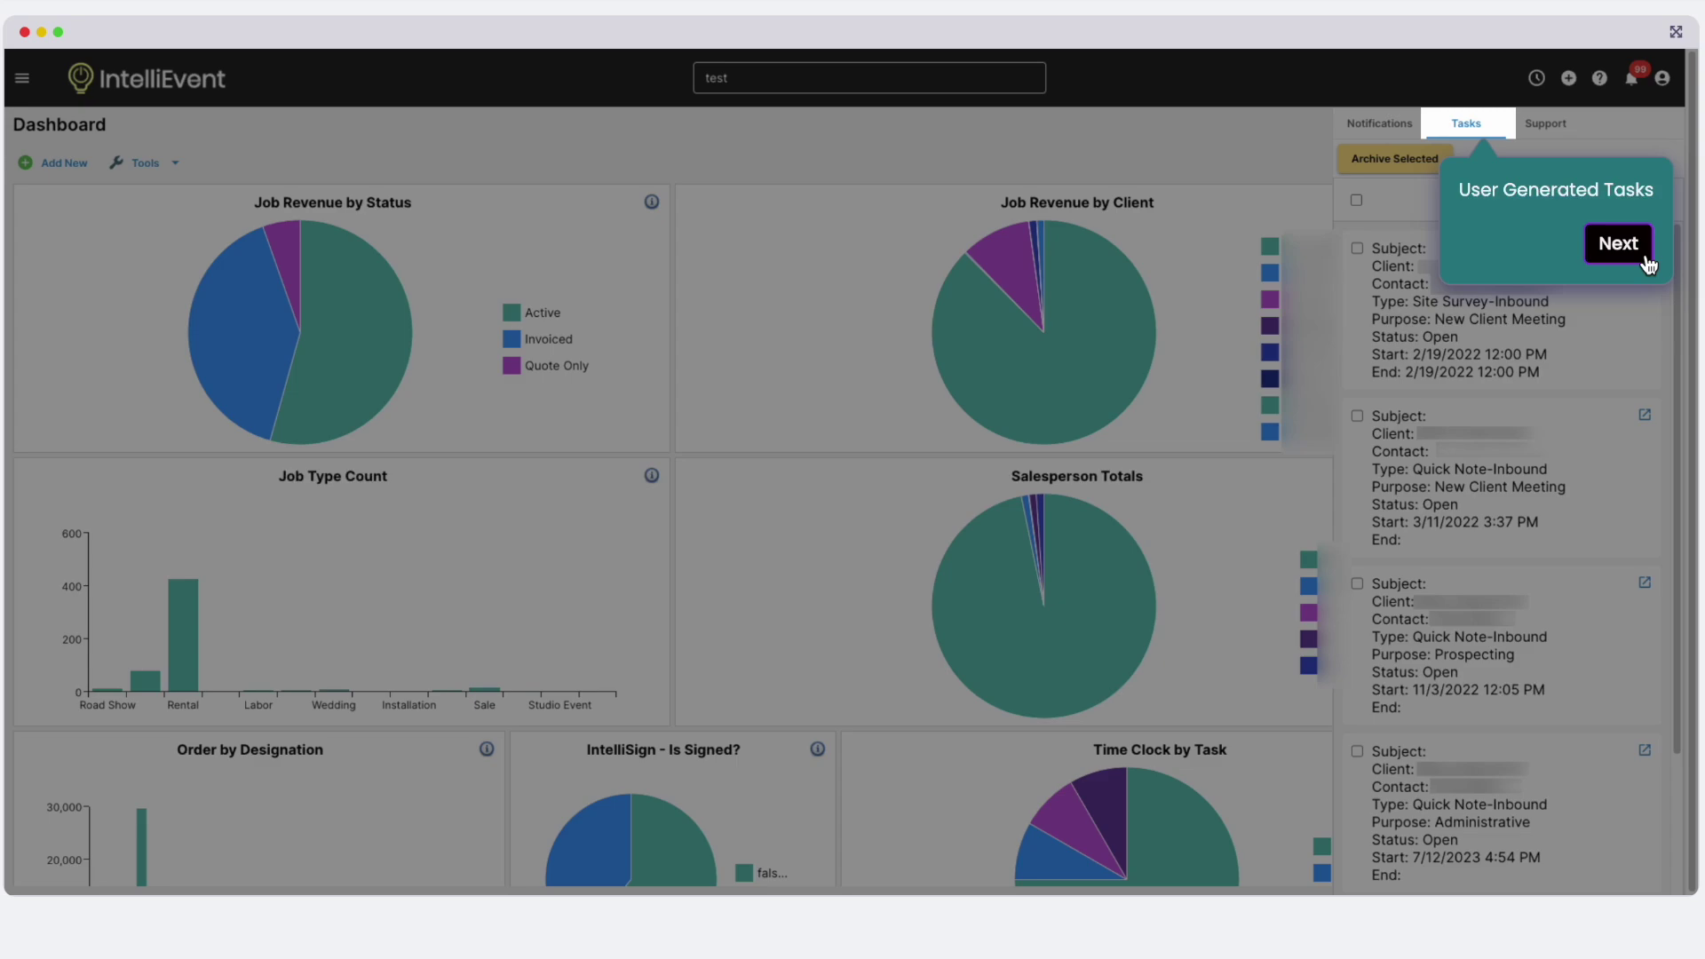
left_click(1645, 260)
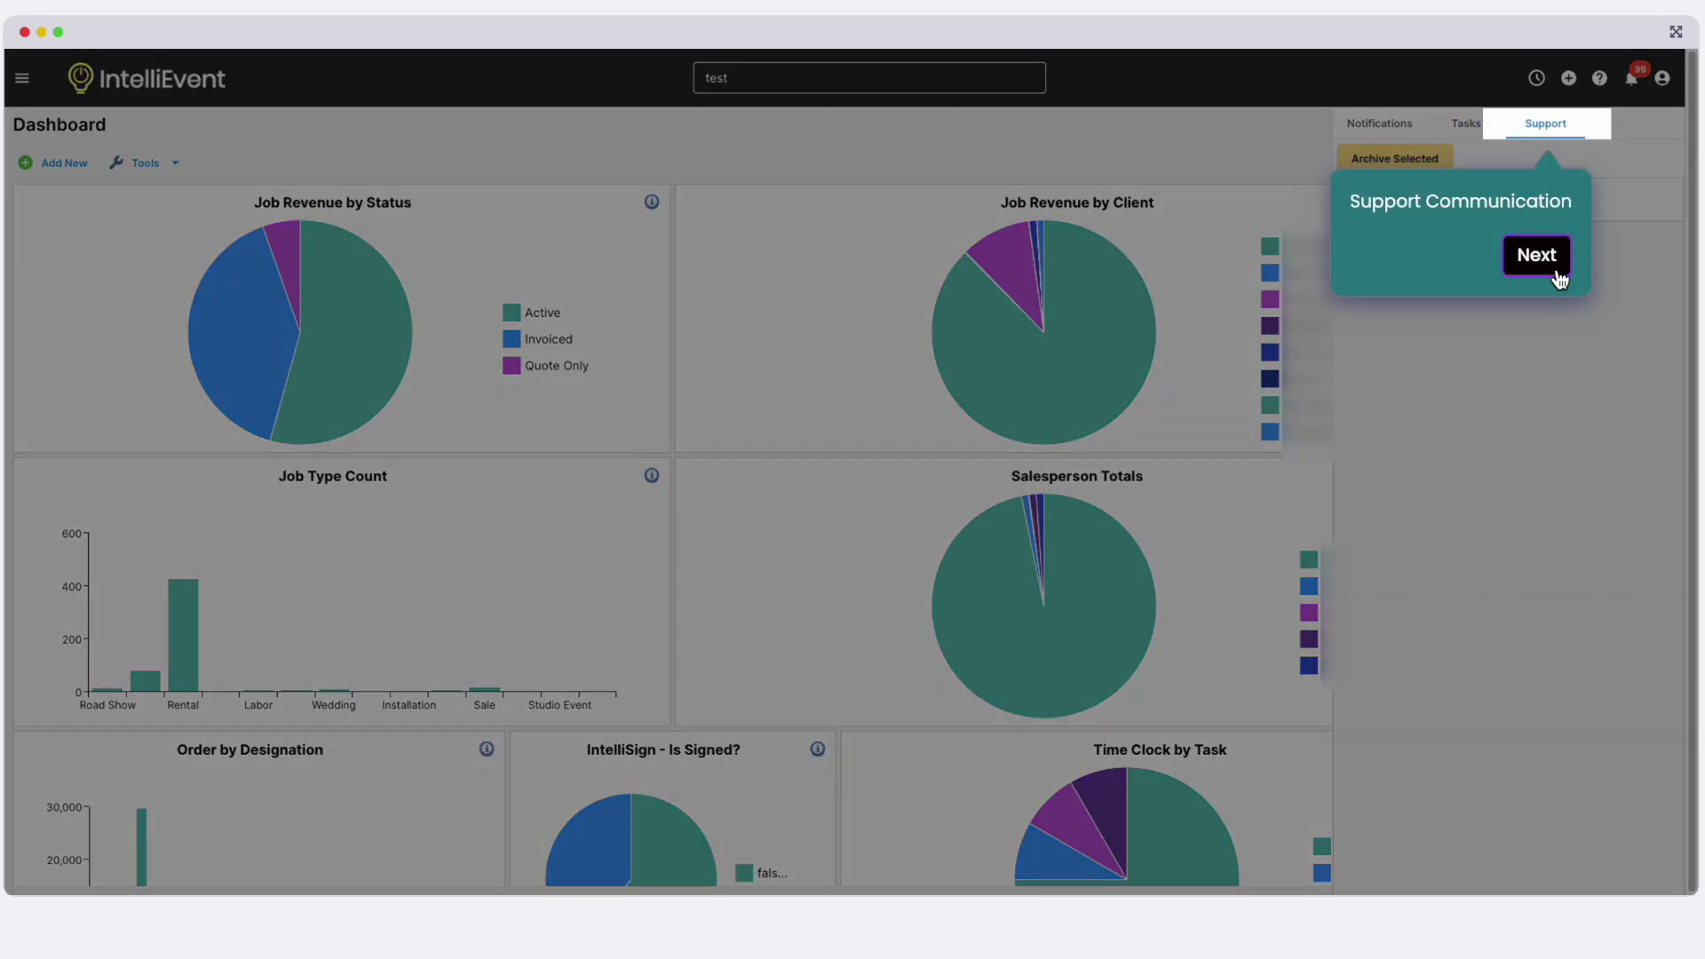
Load the Activity Log Report's calls, emails and quick notes for 2024-03-01 to 2024-05-31.
left_click(1556, 273)
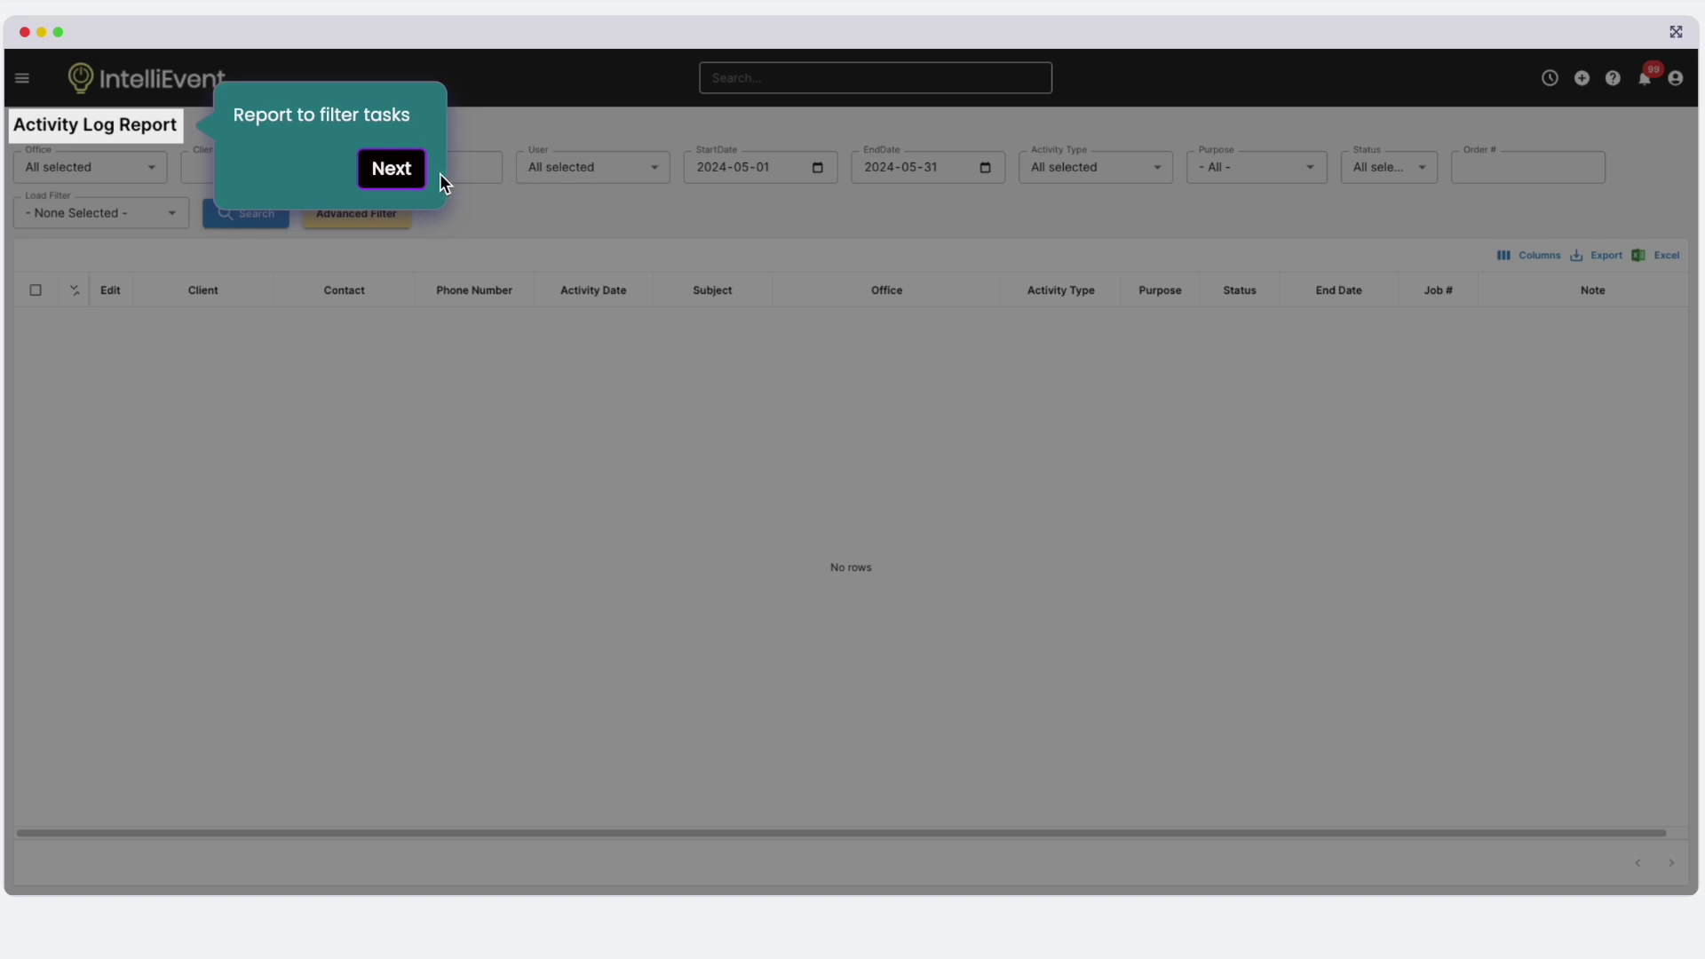
left_click(418, 180)
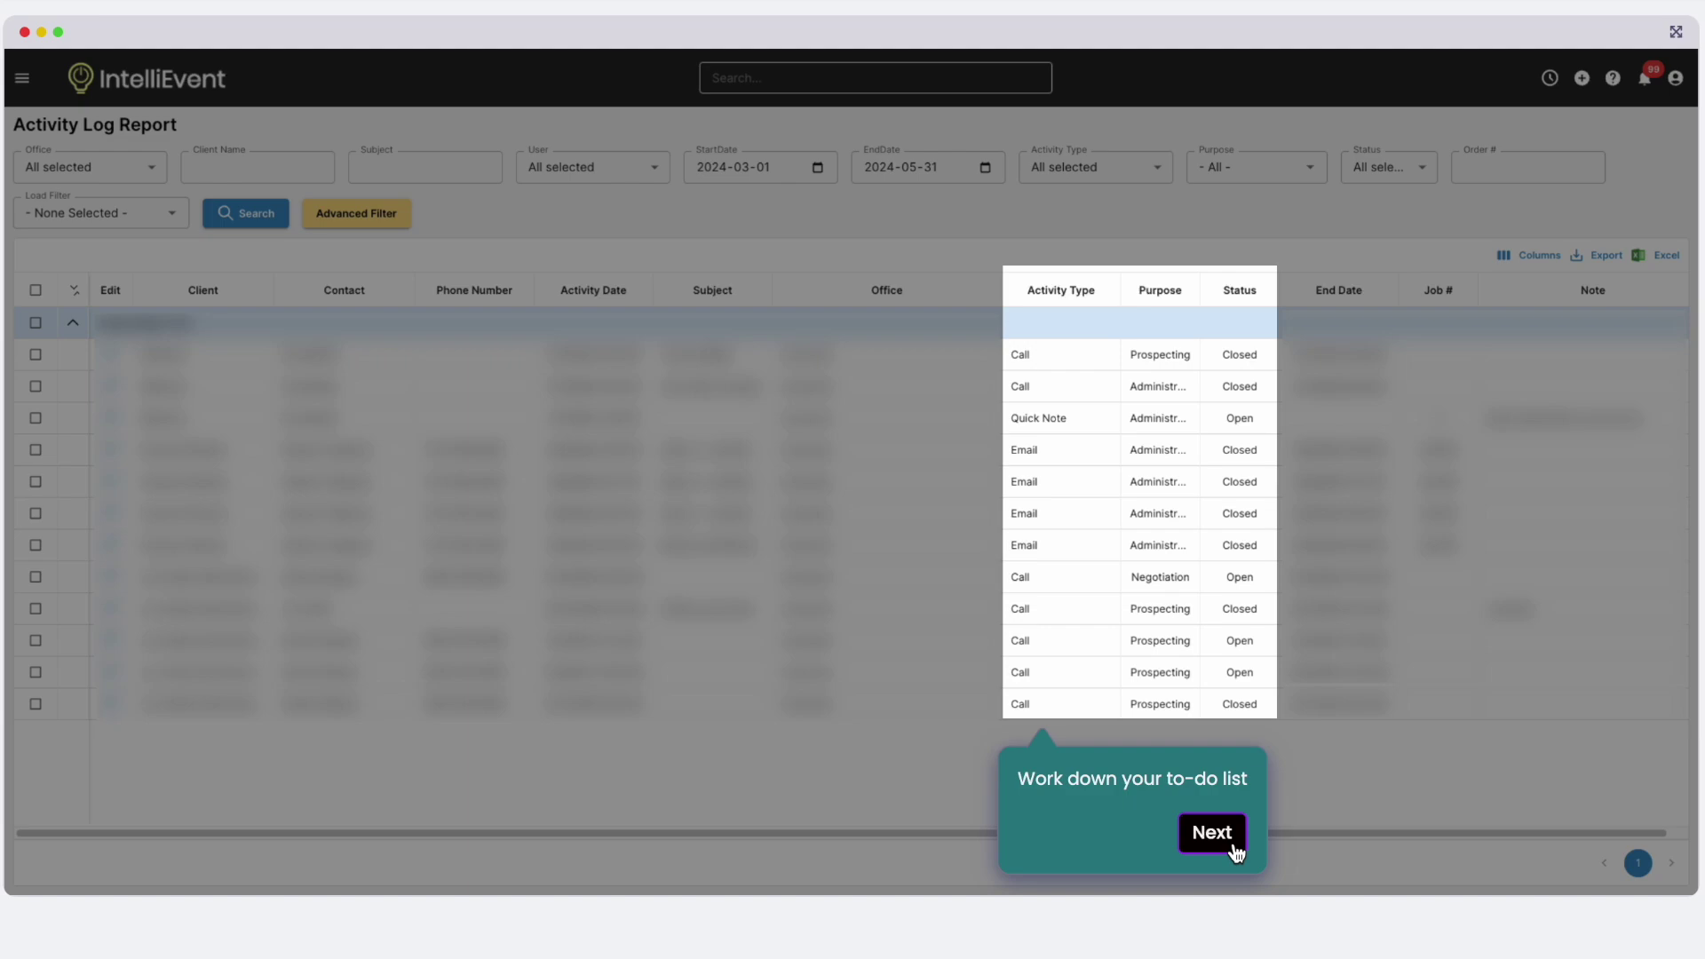
left_click(1234, 843)
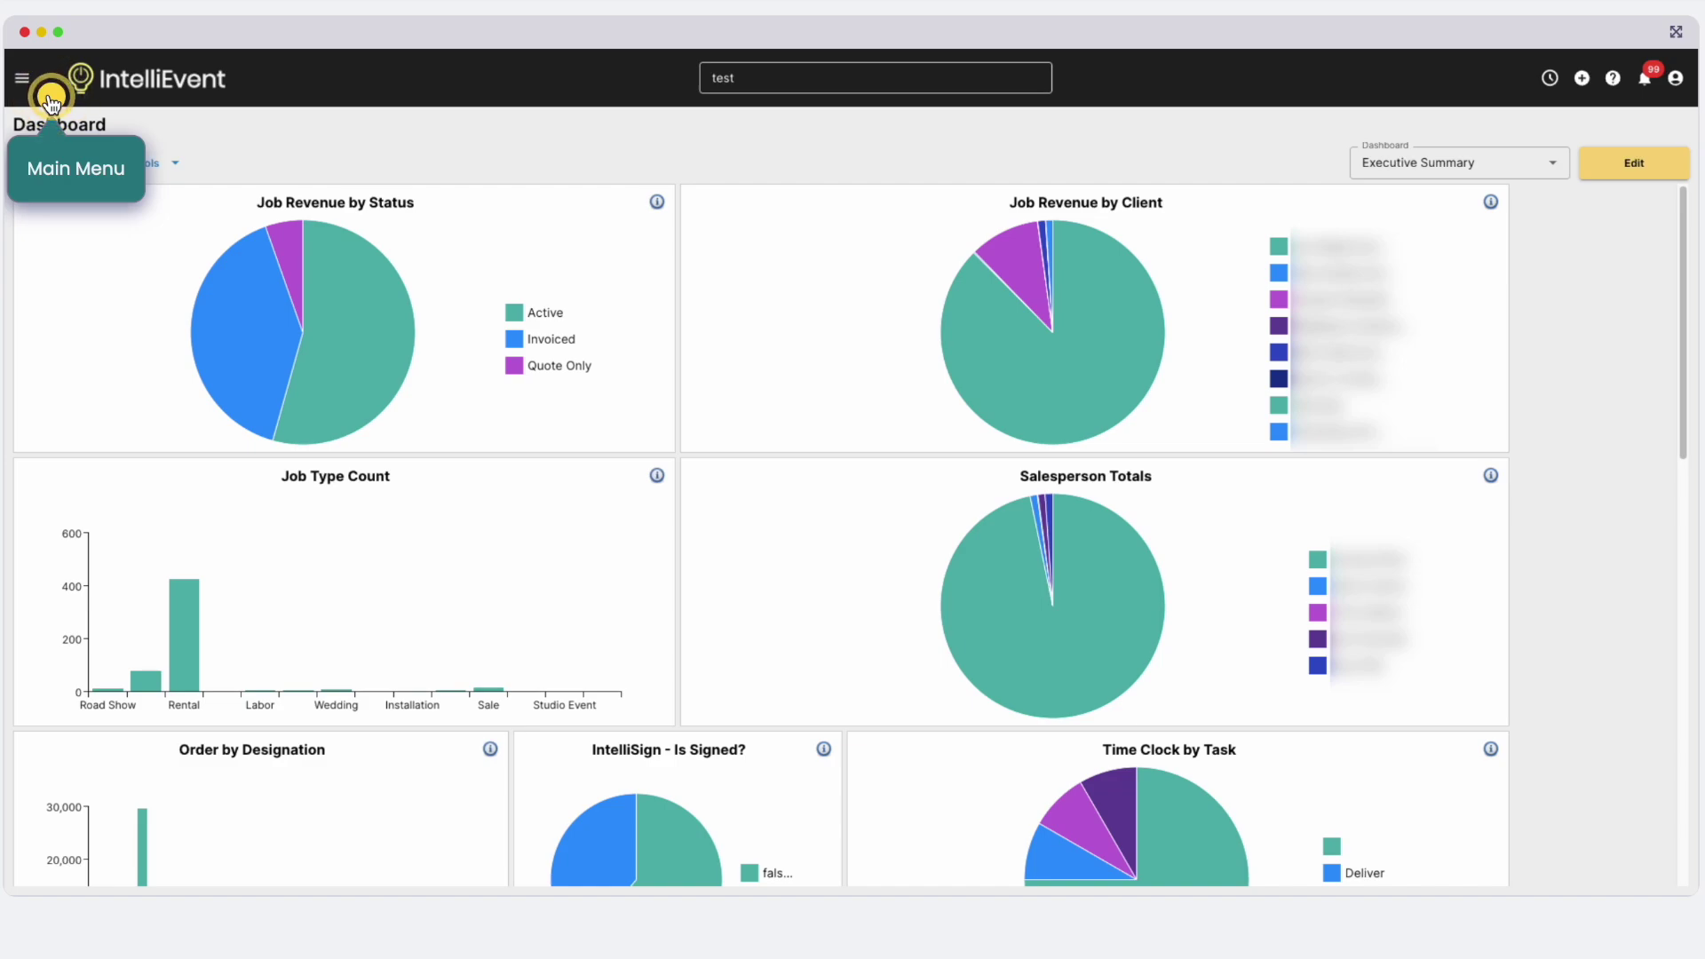
Open the Jobs list page from the main menu's Jobs section.
left_click(51, 104)
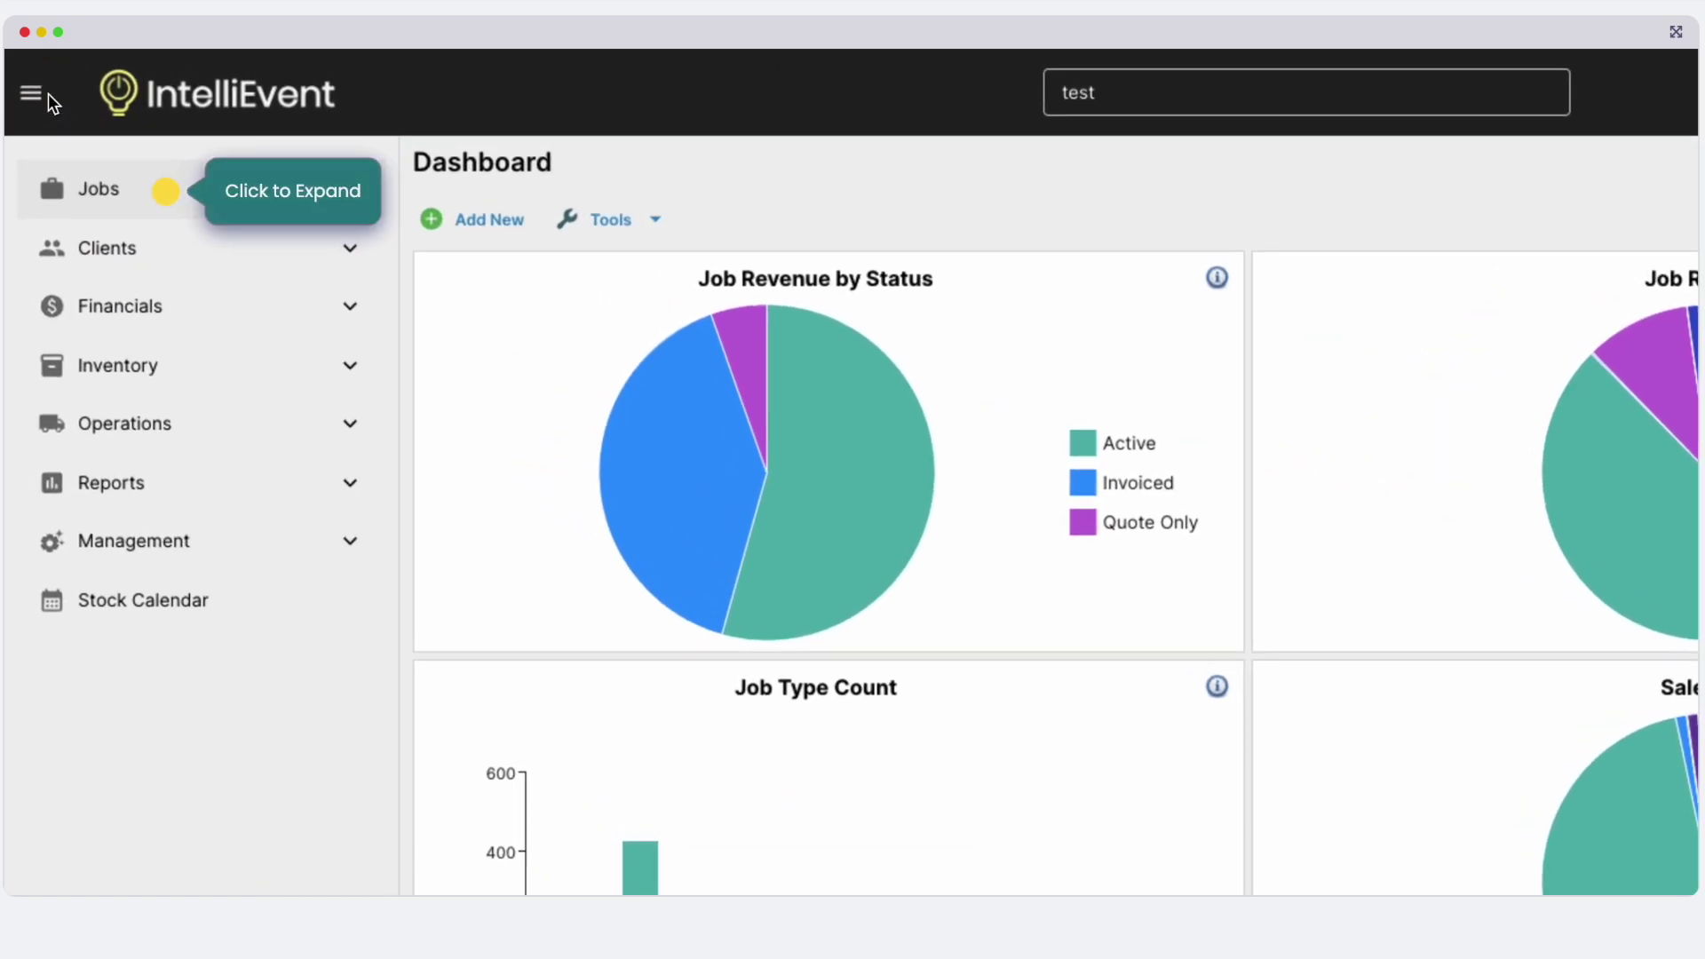
left_click(158, 203)
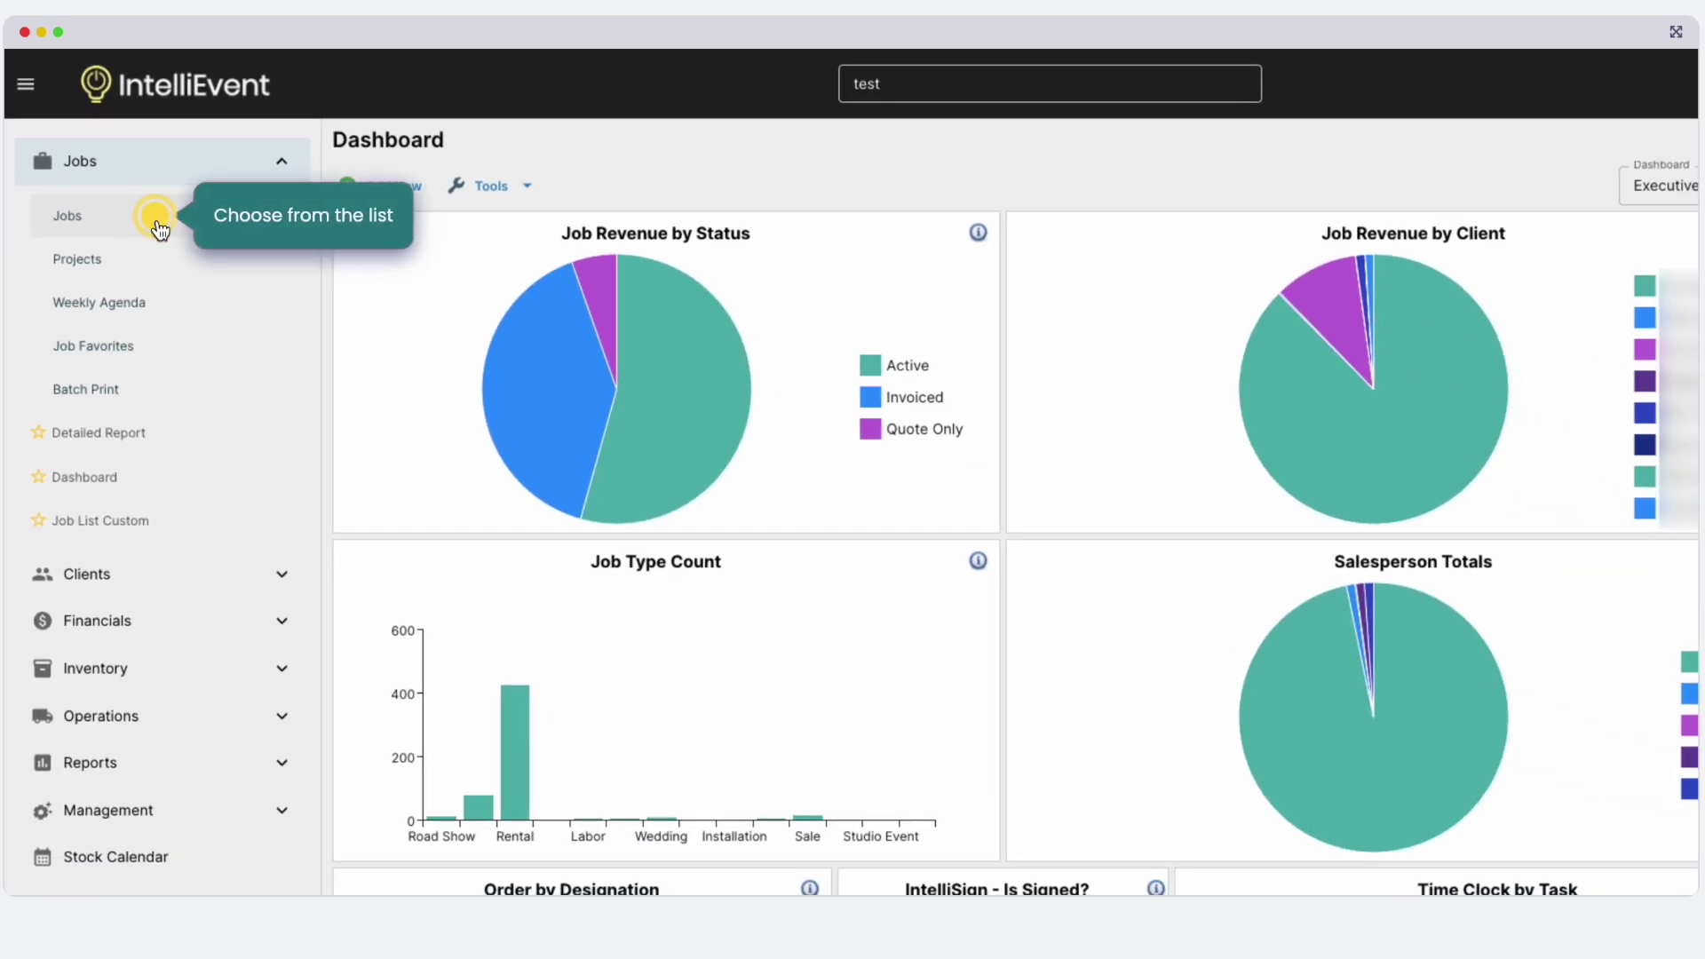
left_click(157, 220)
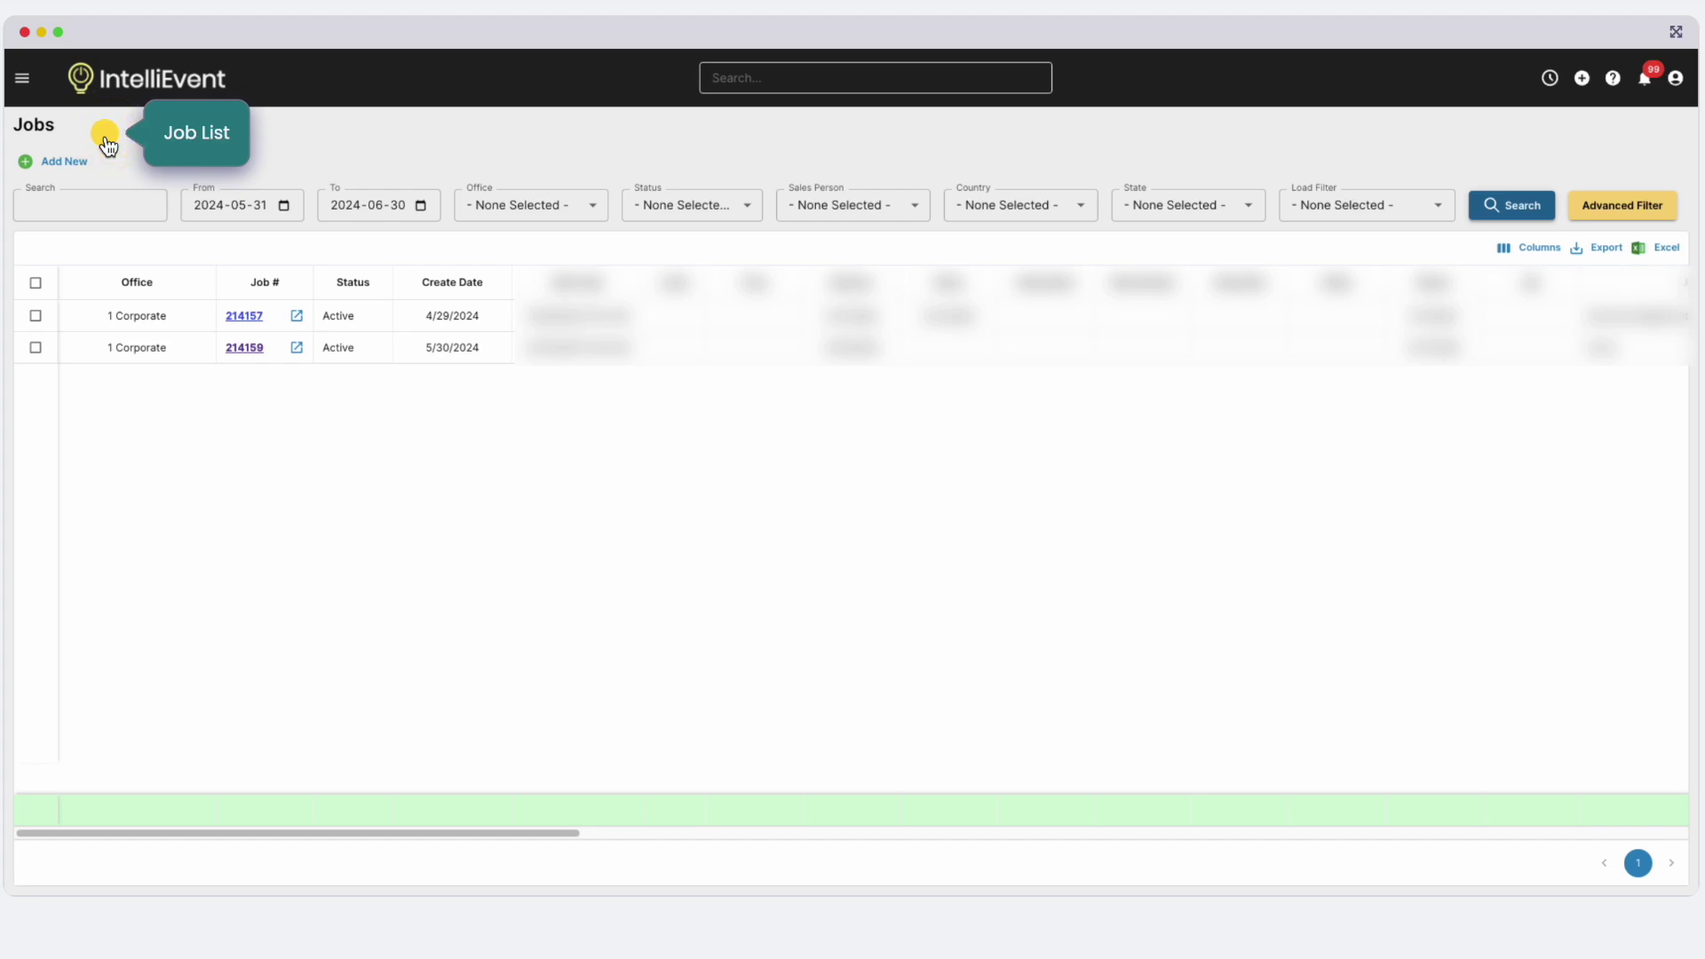
Search jobs from 2024-05-31 to 2024-06-30, listing two active jobs, and view the link-icon tips.
left_click(105, 135)
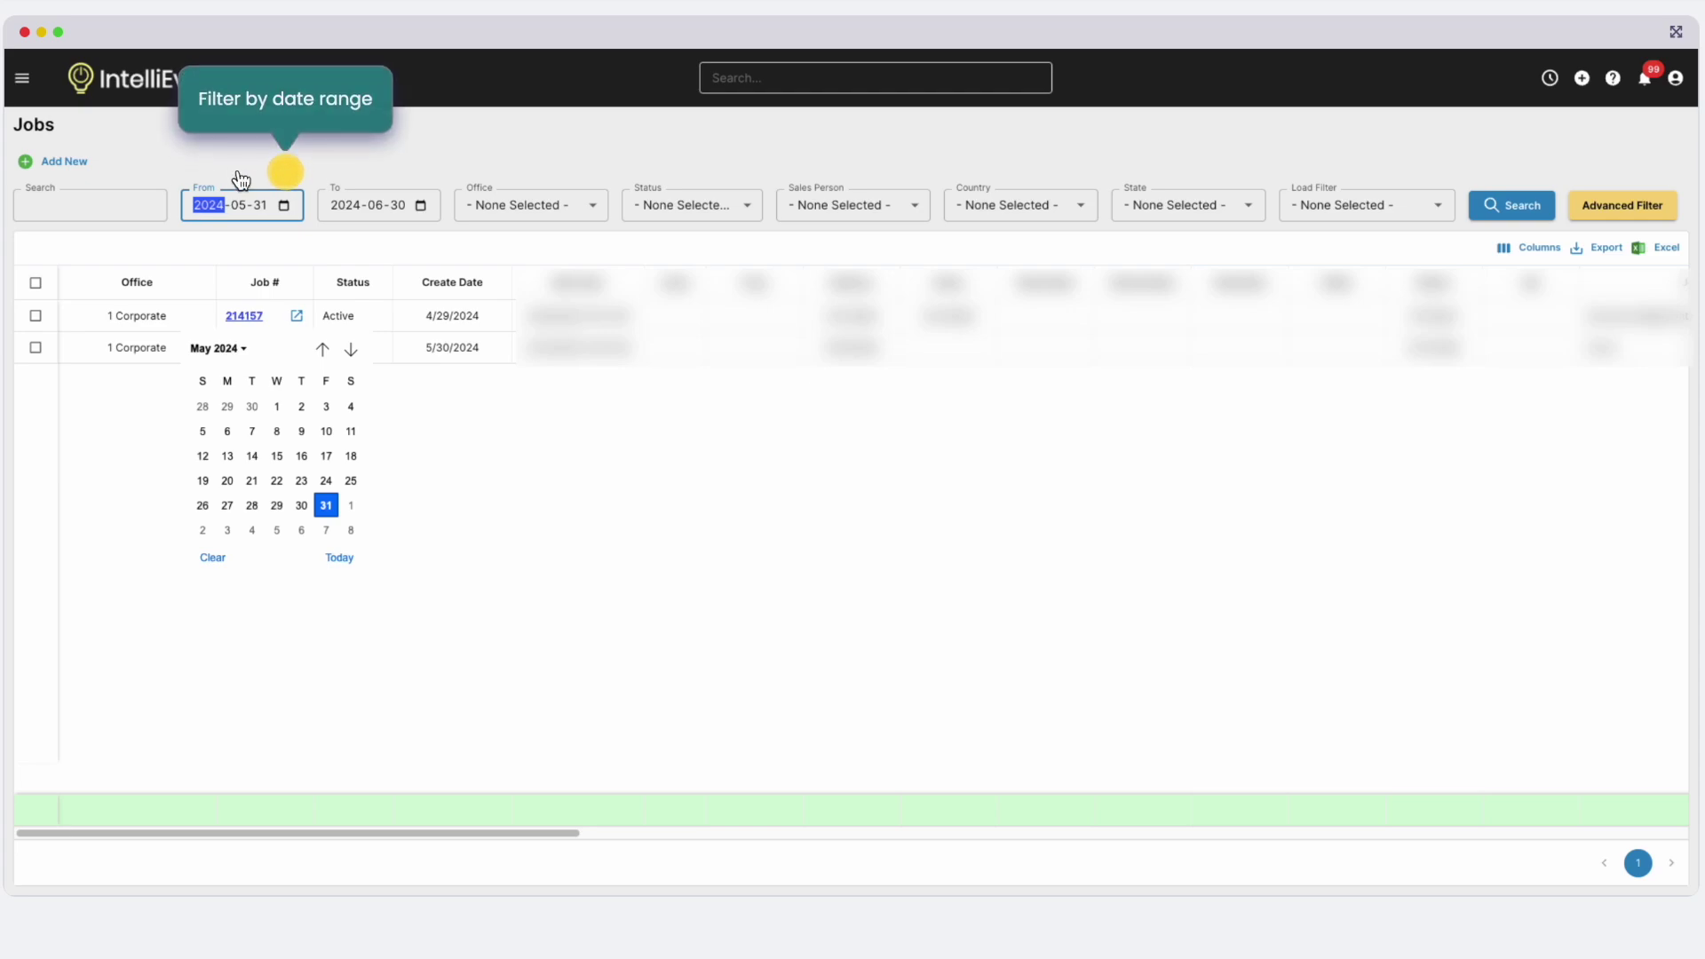
left_click(281, 169)
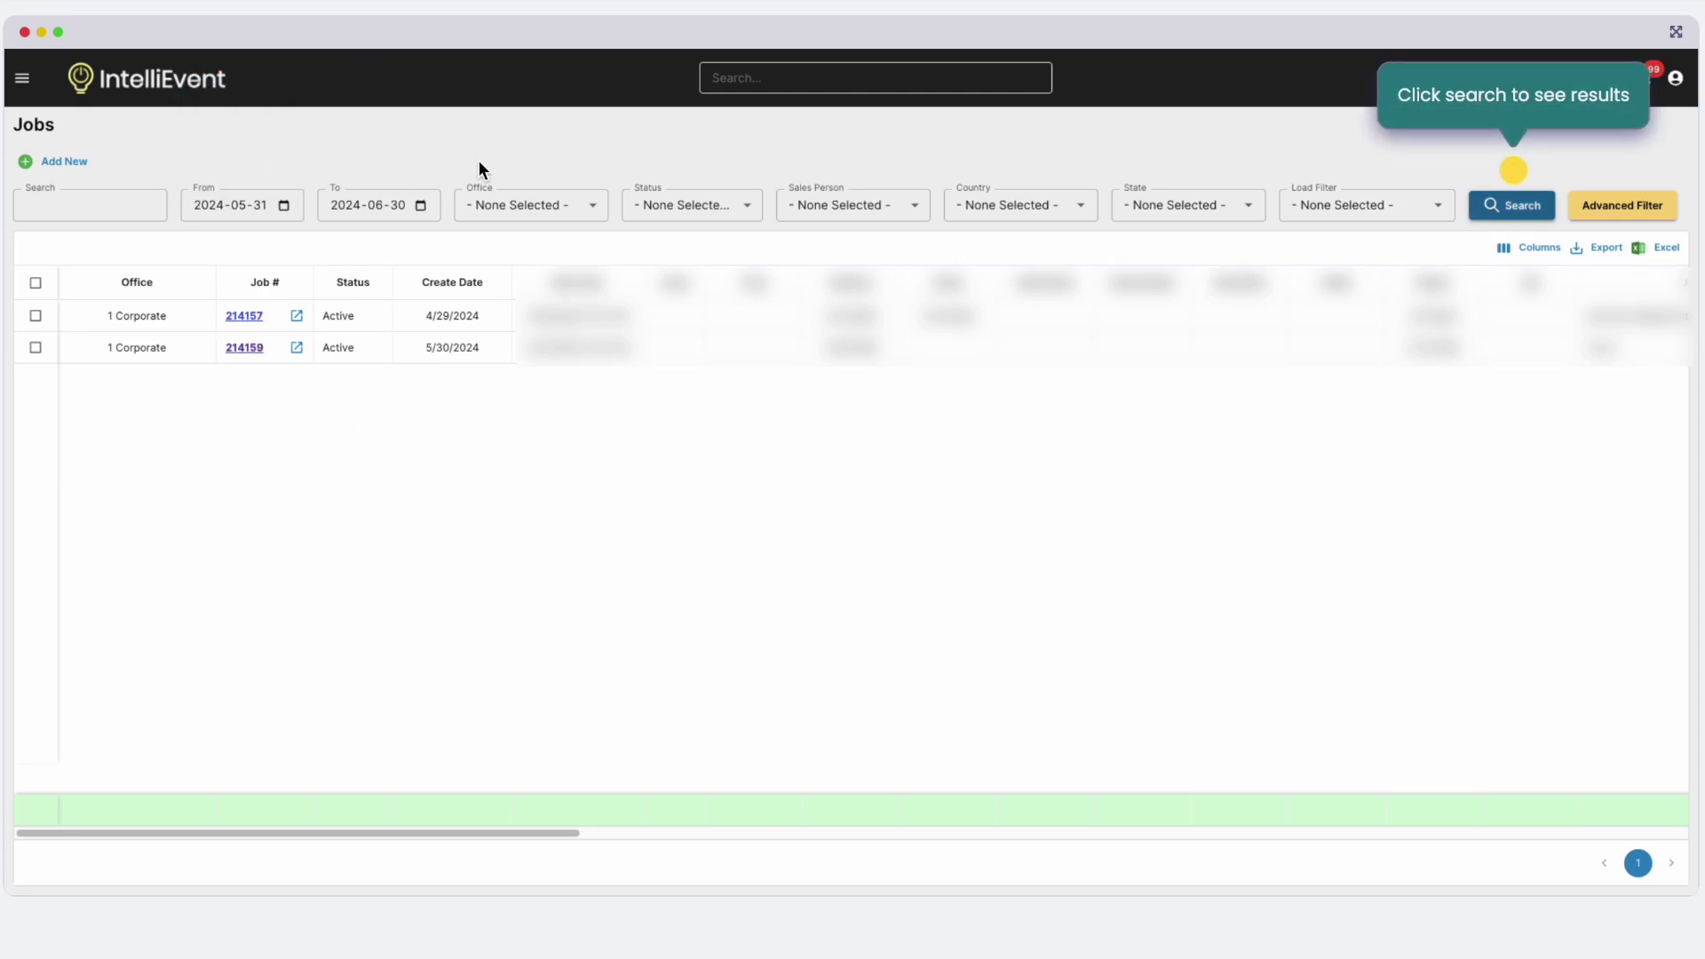
left_click(1520, 177)
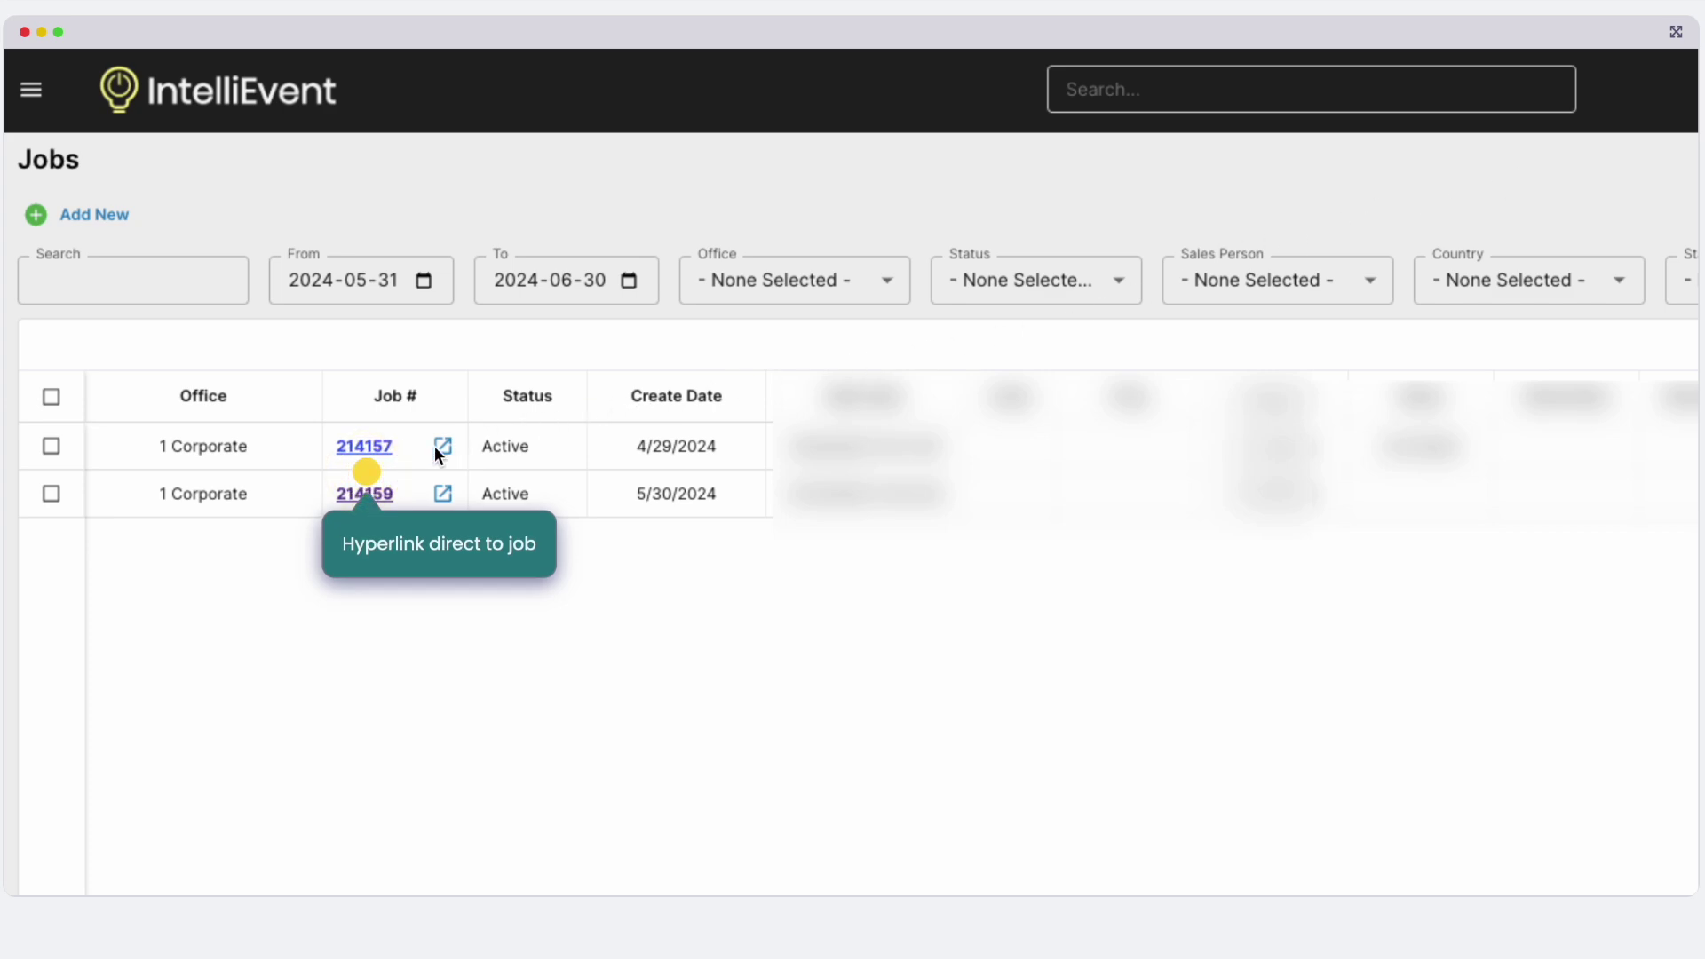
left_click(367, 478)
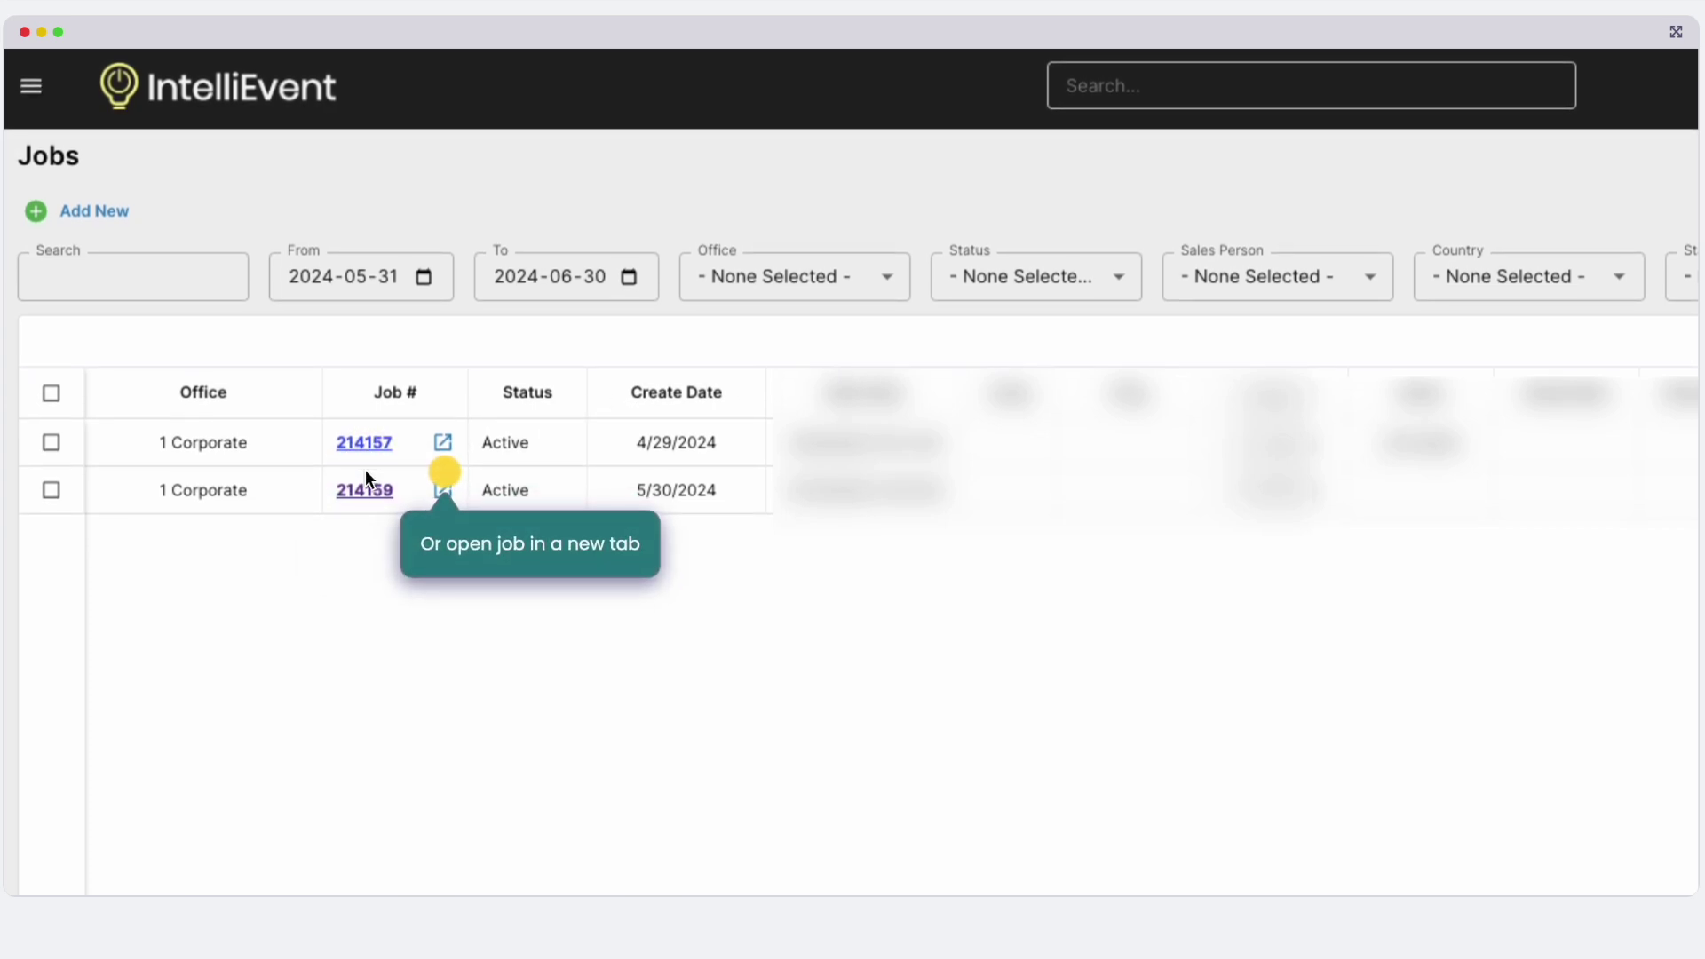
left_click(444, 480)
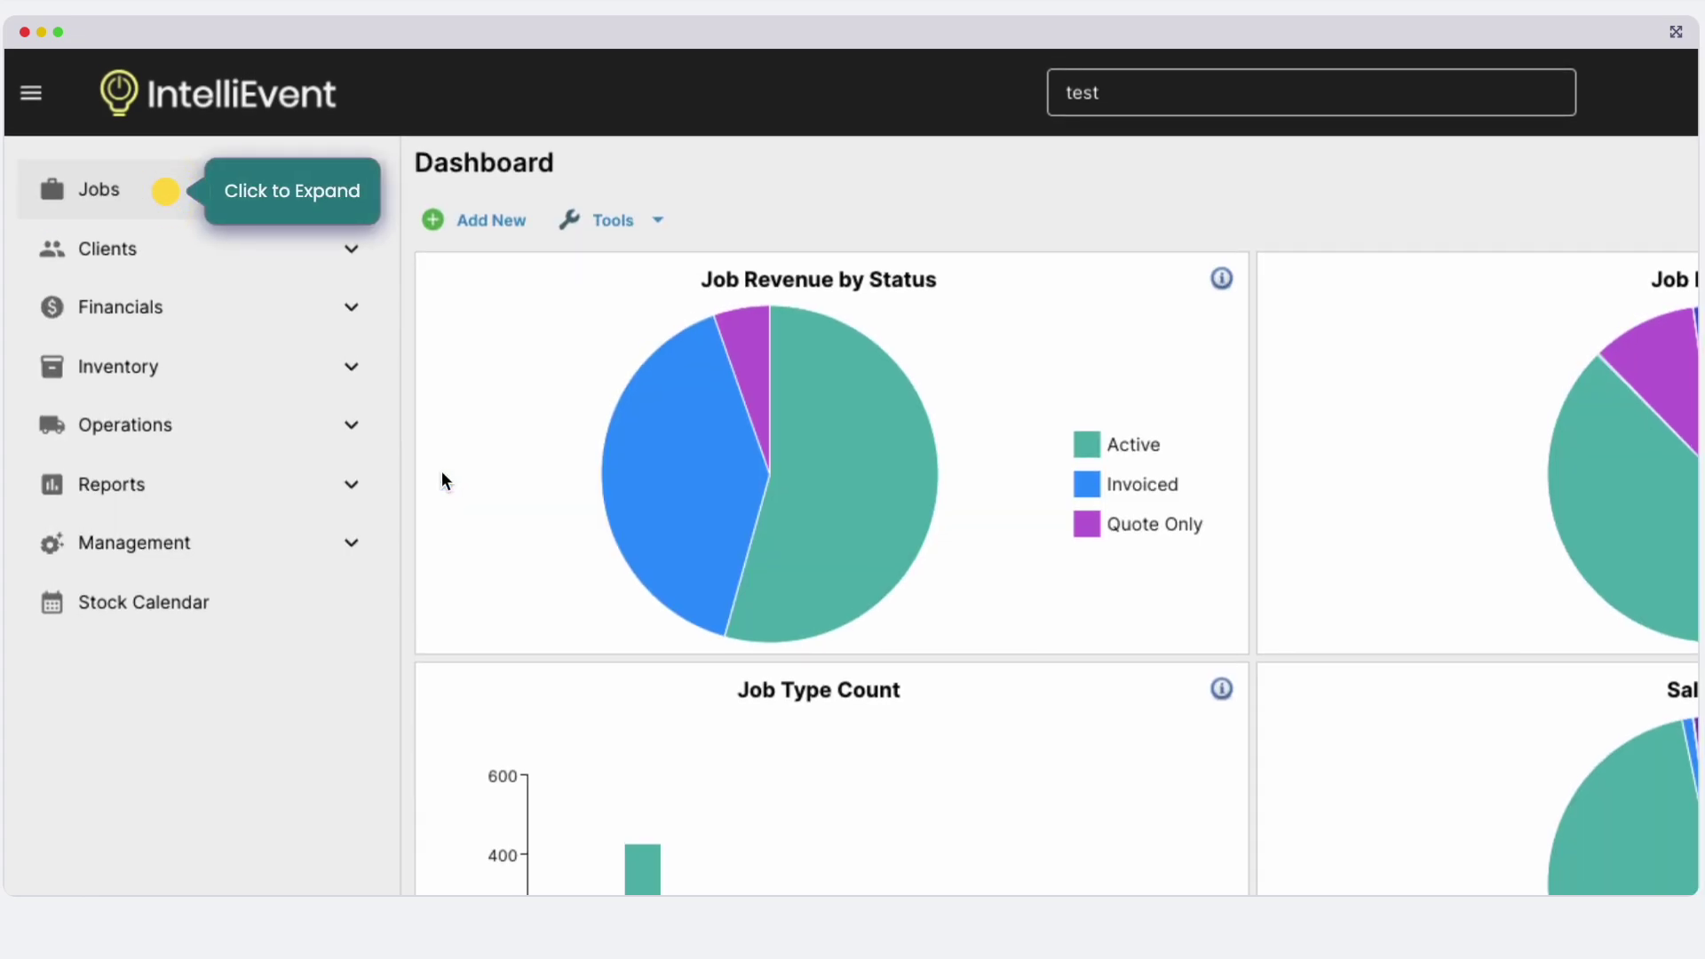
Show the Weekly Agenda Gantt timeline under Jobs, then continue to the Clients section tip.
left_click(172, 195)
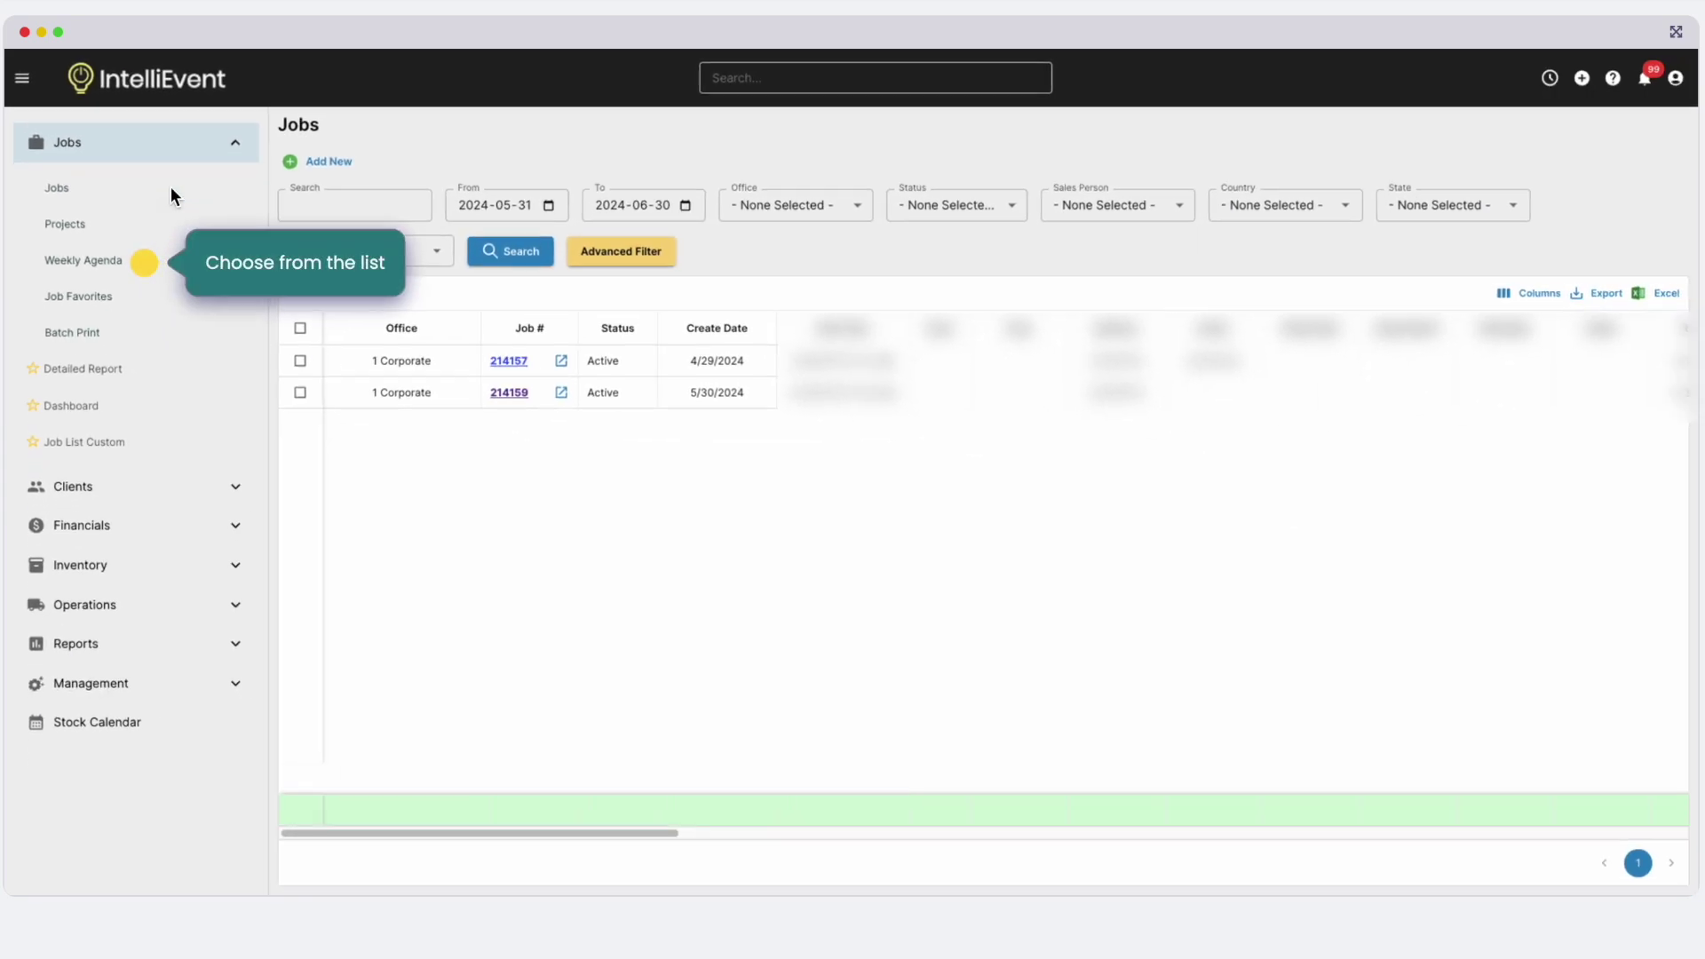
left_click(144, 266)
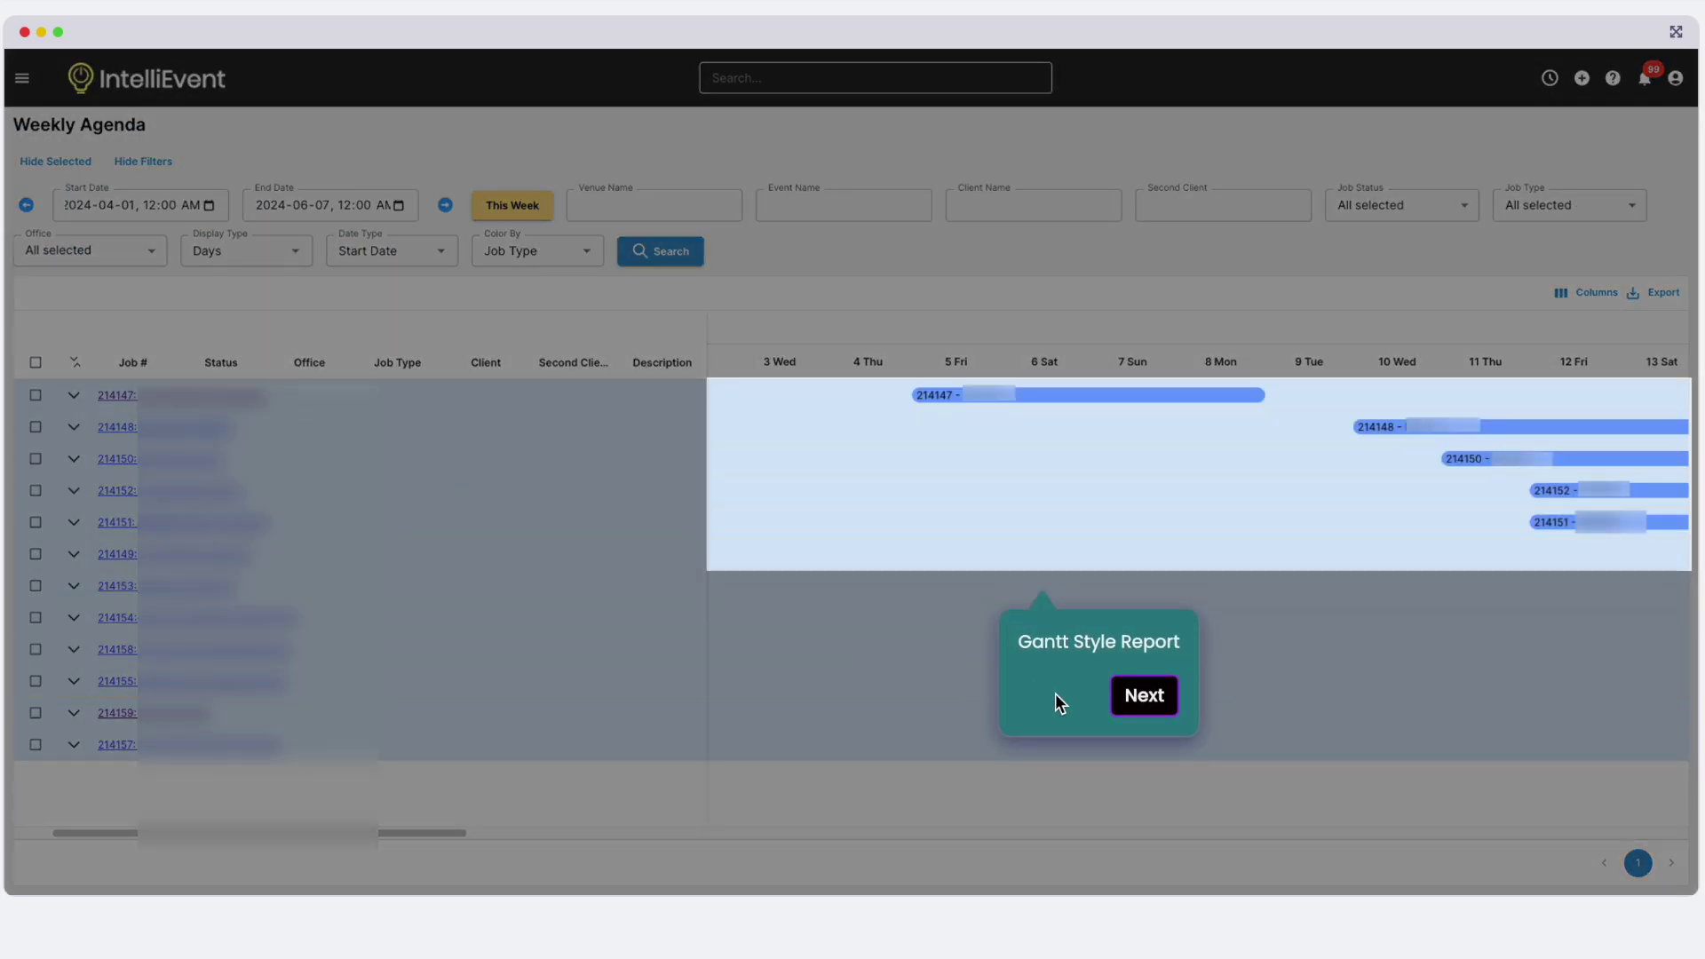
left_click(1158, 711)
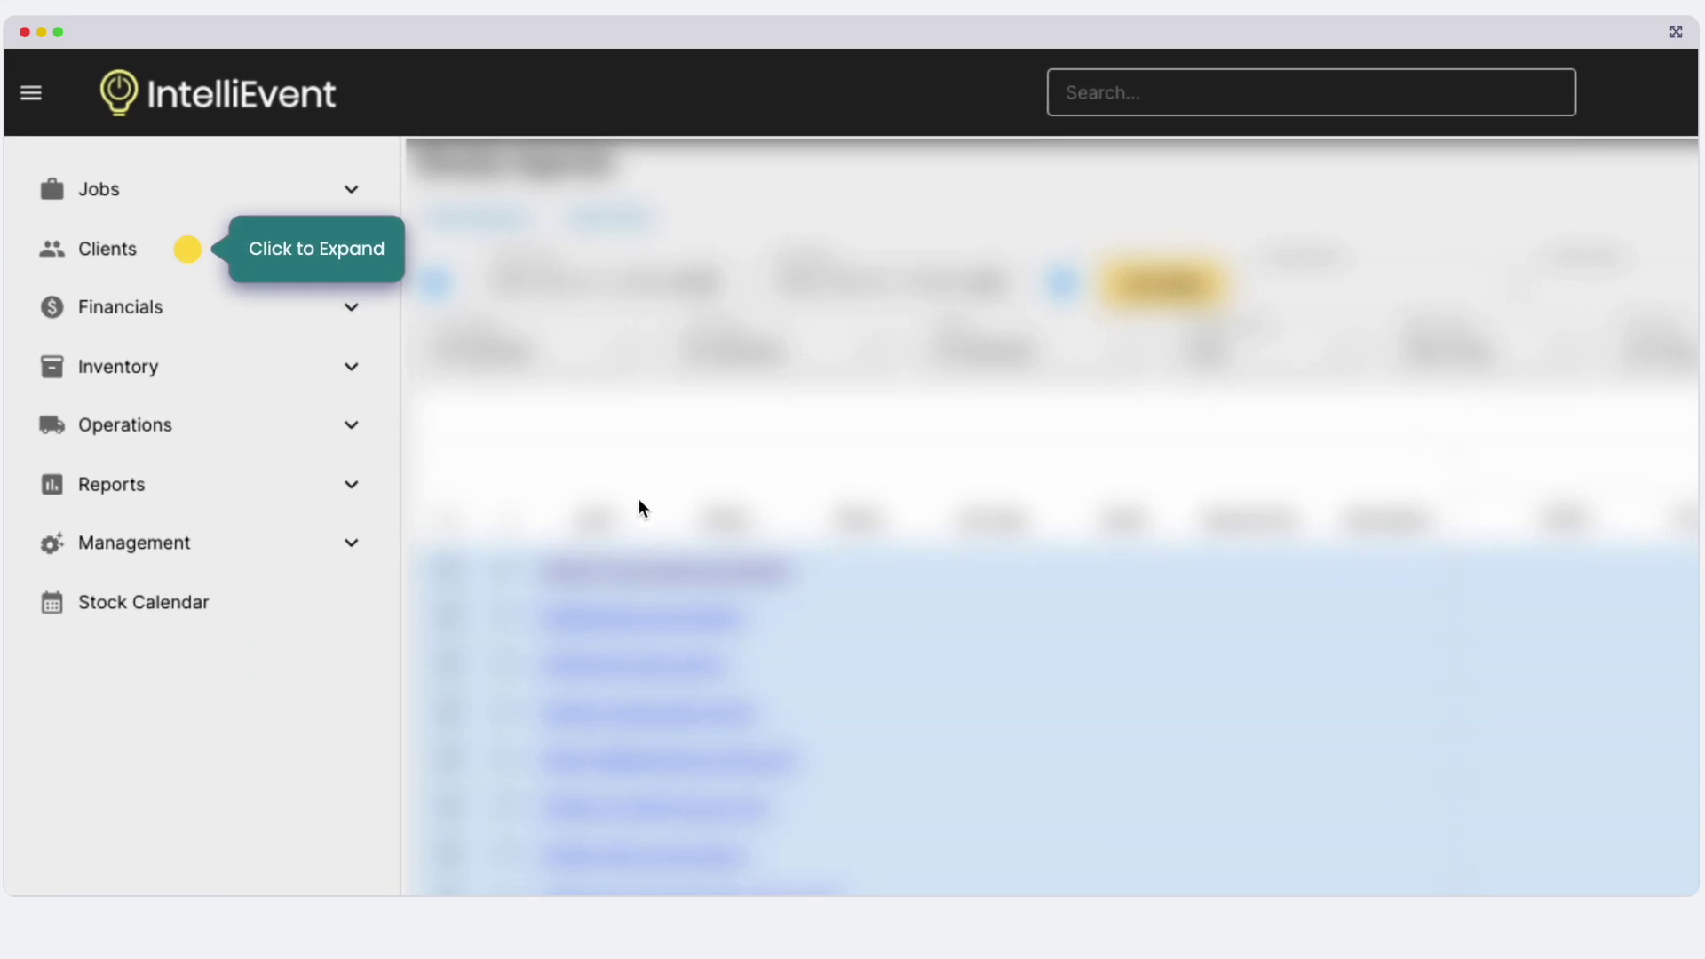
Open the Best Client Ever record from the Clients / Leads list.
left_click(188, 253)
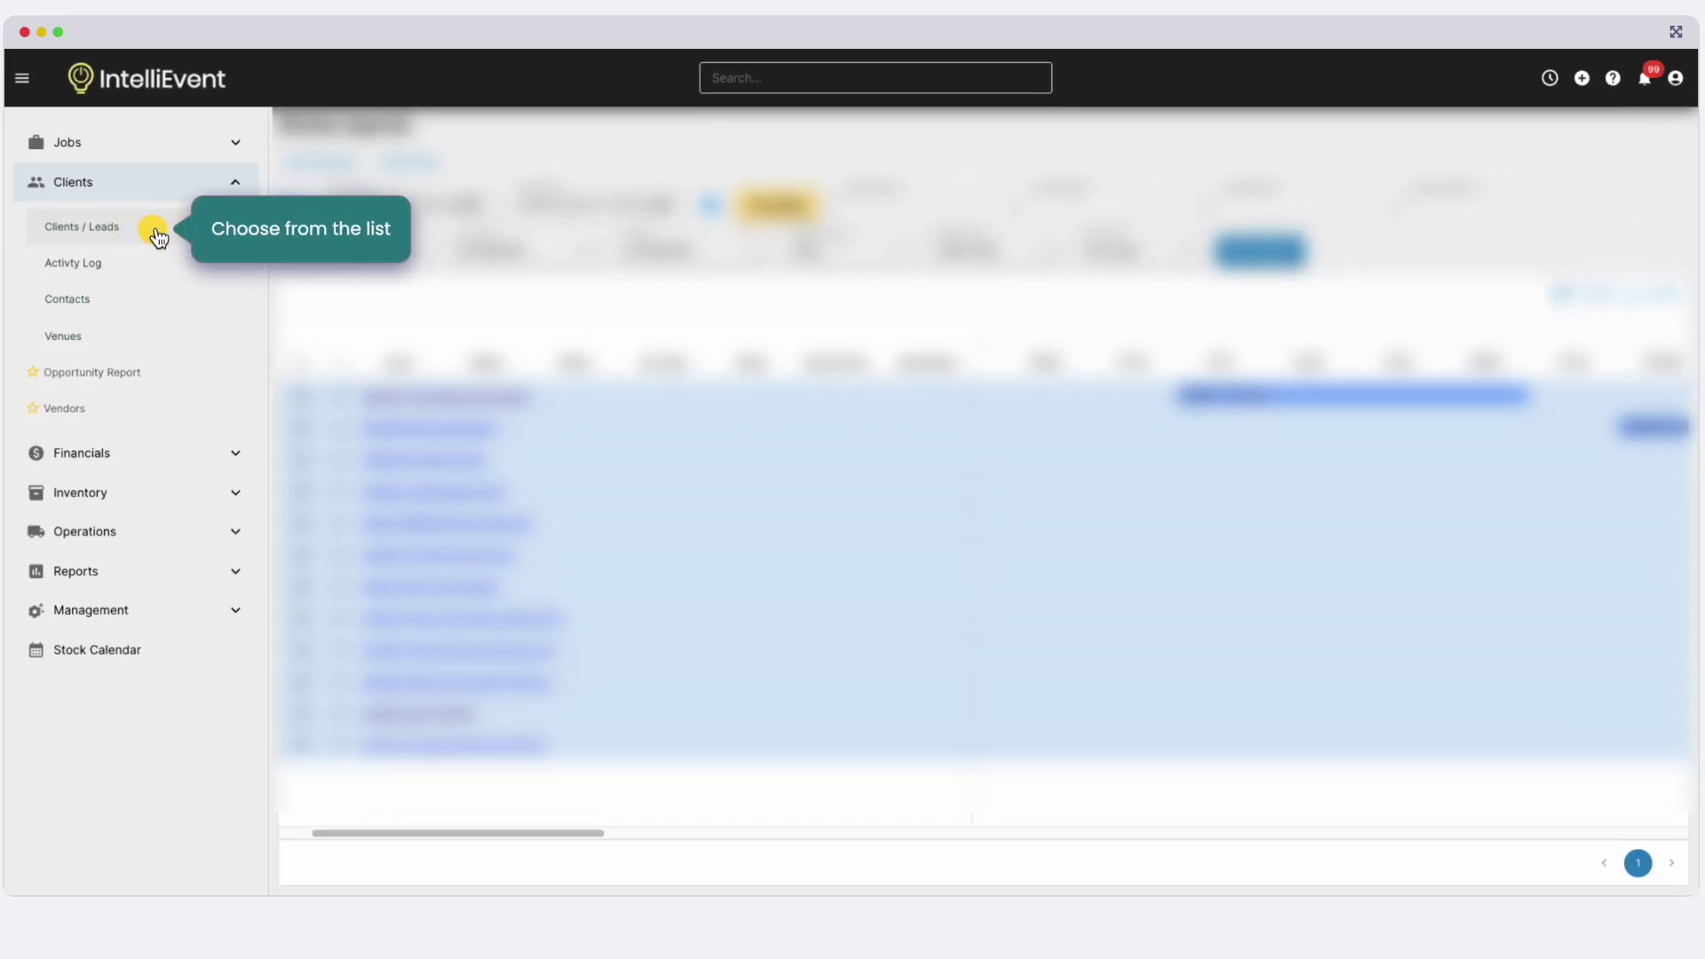
left_click(157, 233)
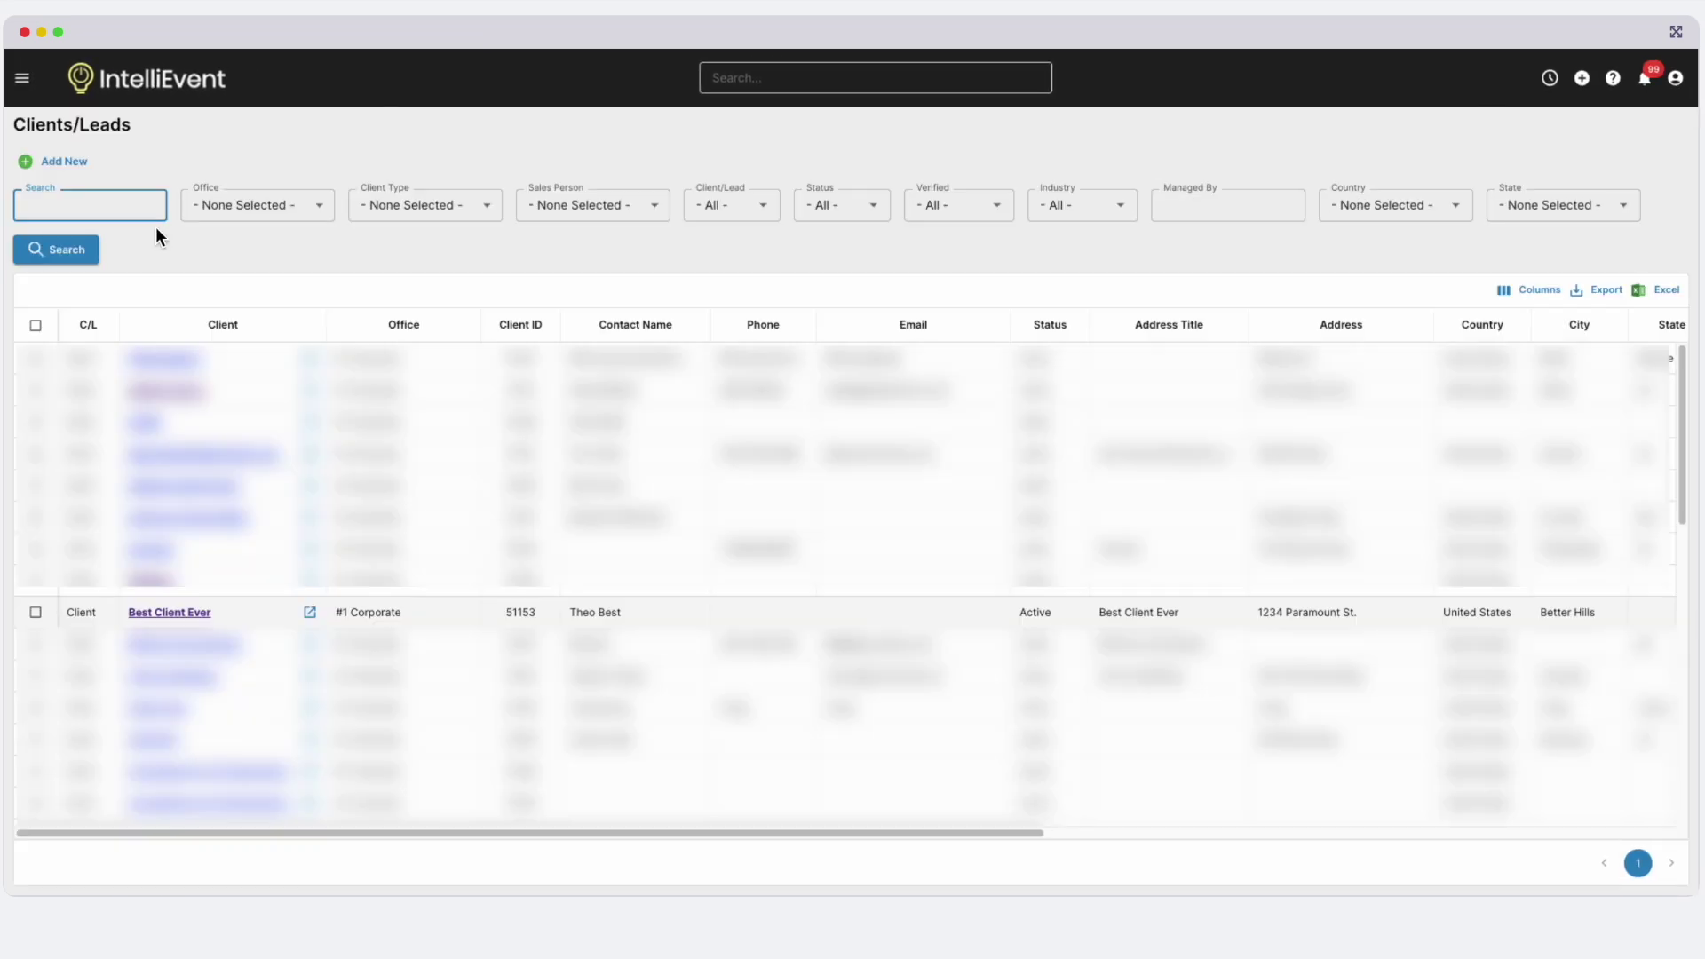
left_click(174, 653)
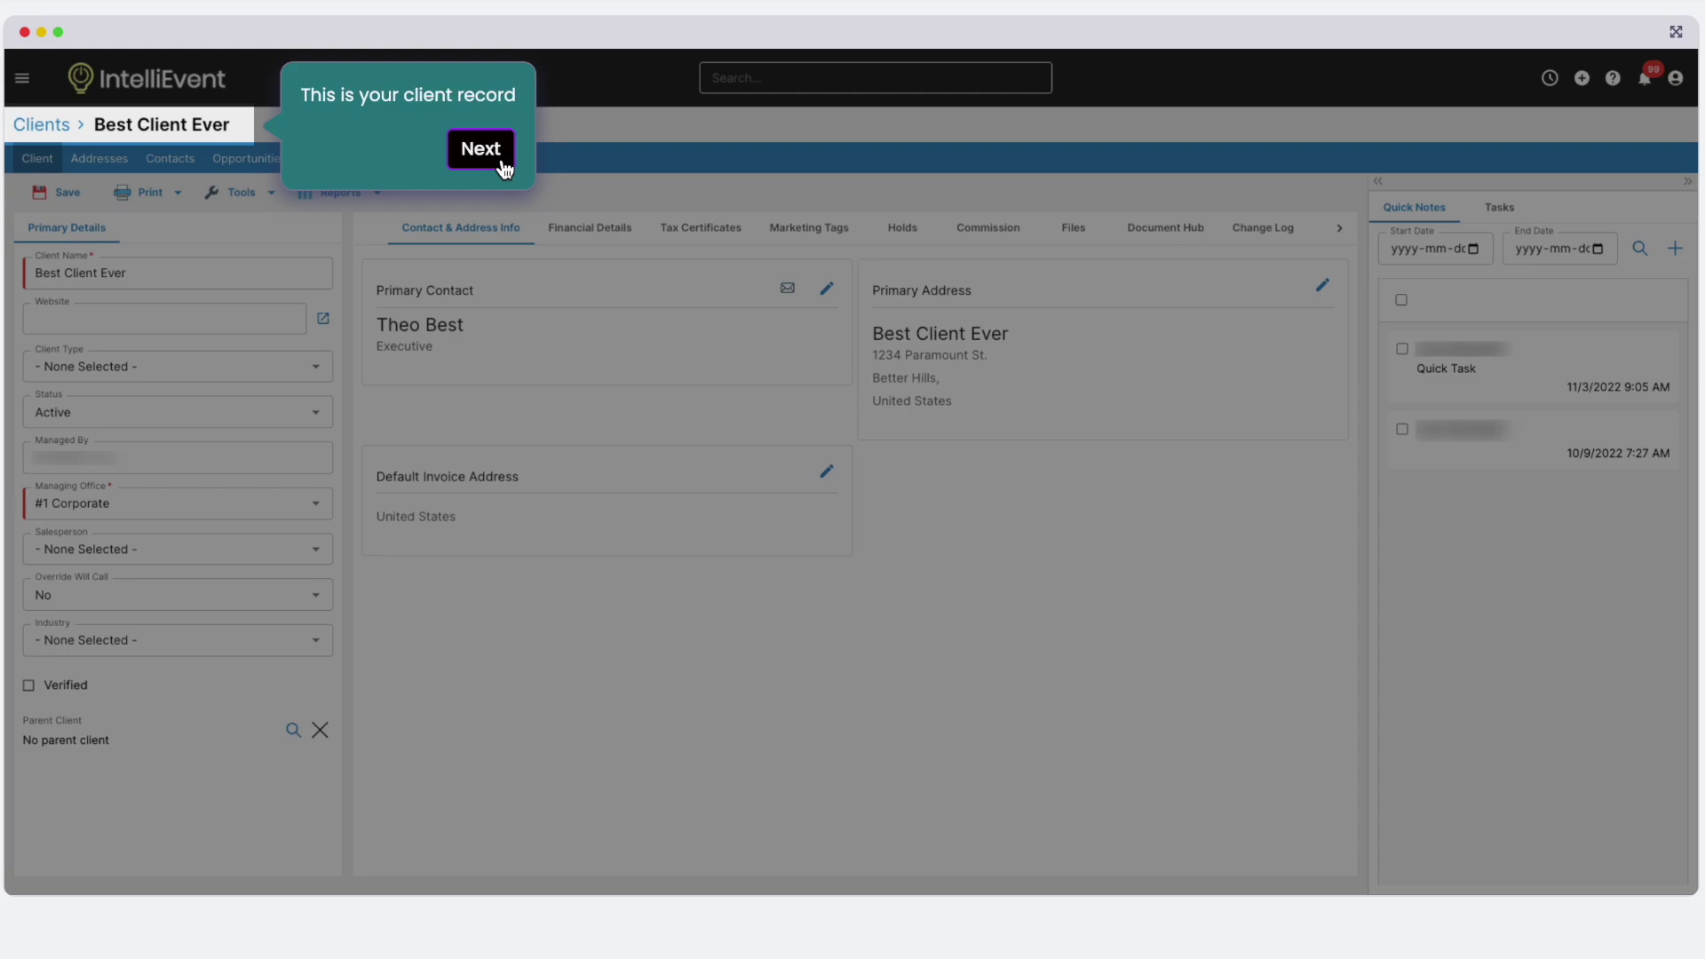
Review the client's tasks and notes, and its Financial Details with price level A.
left_click(503, 168)
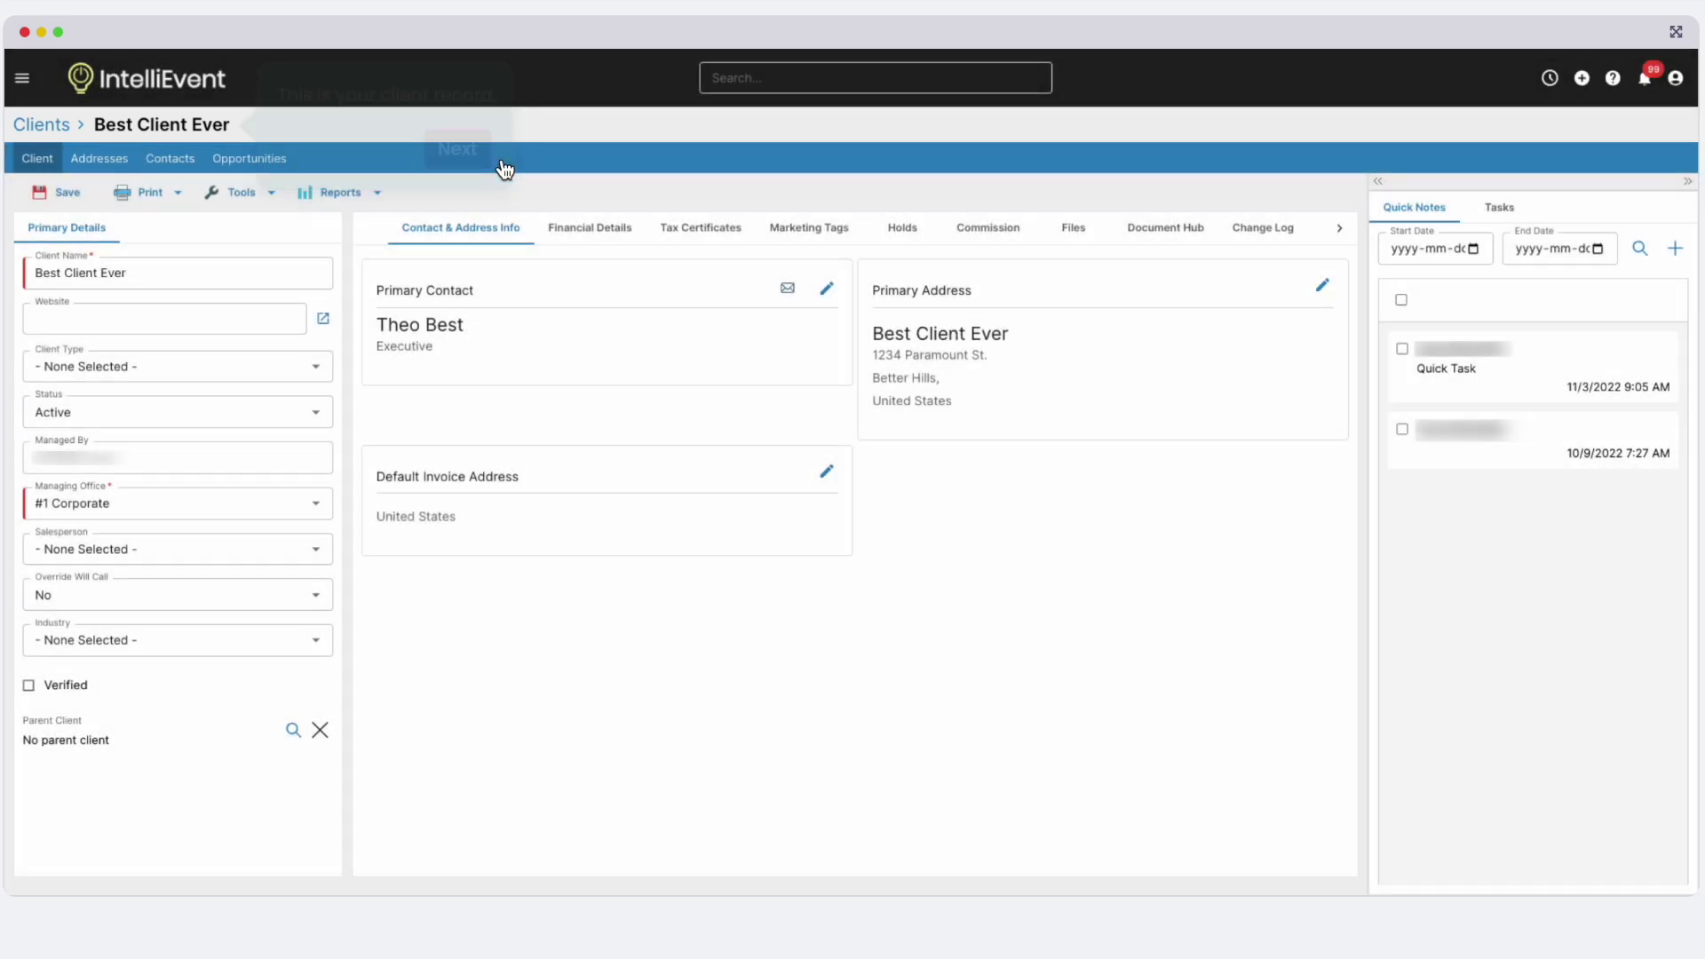
left_click(590, 256)
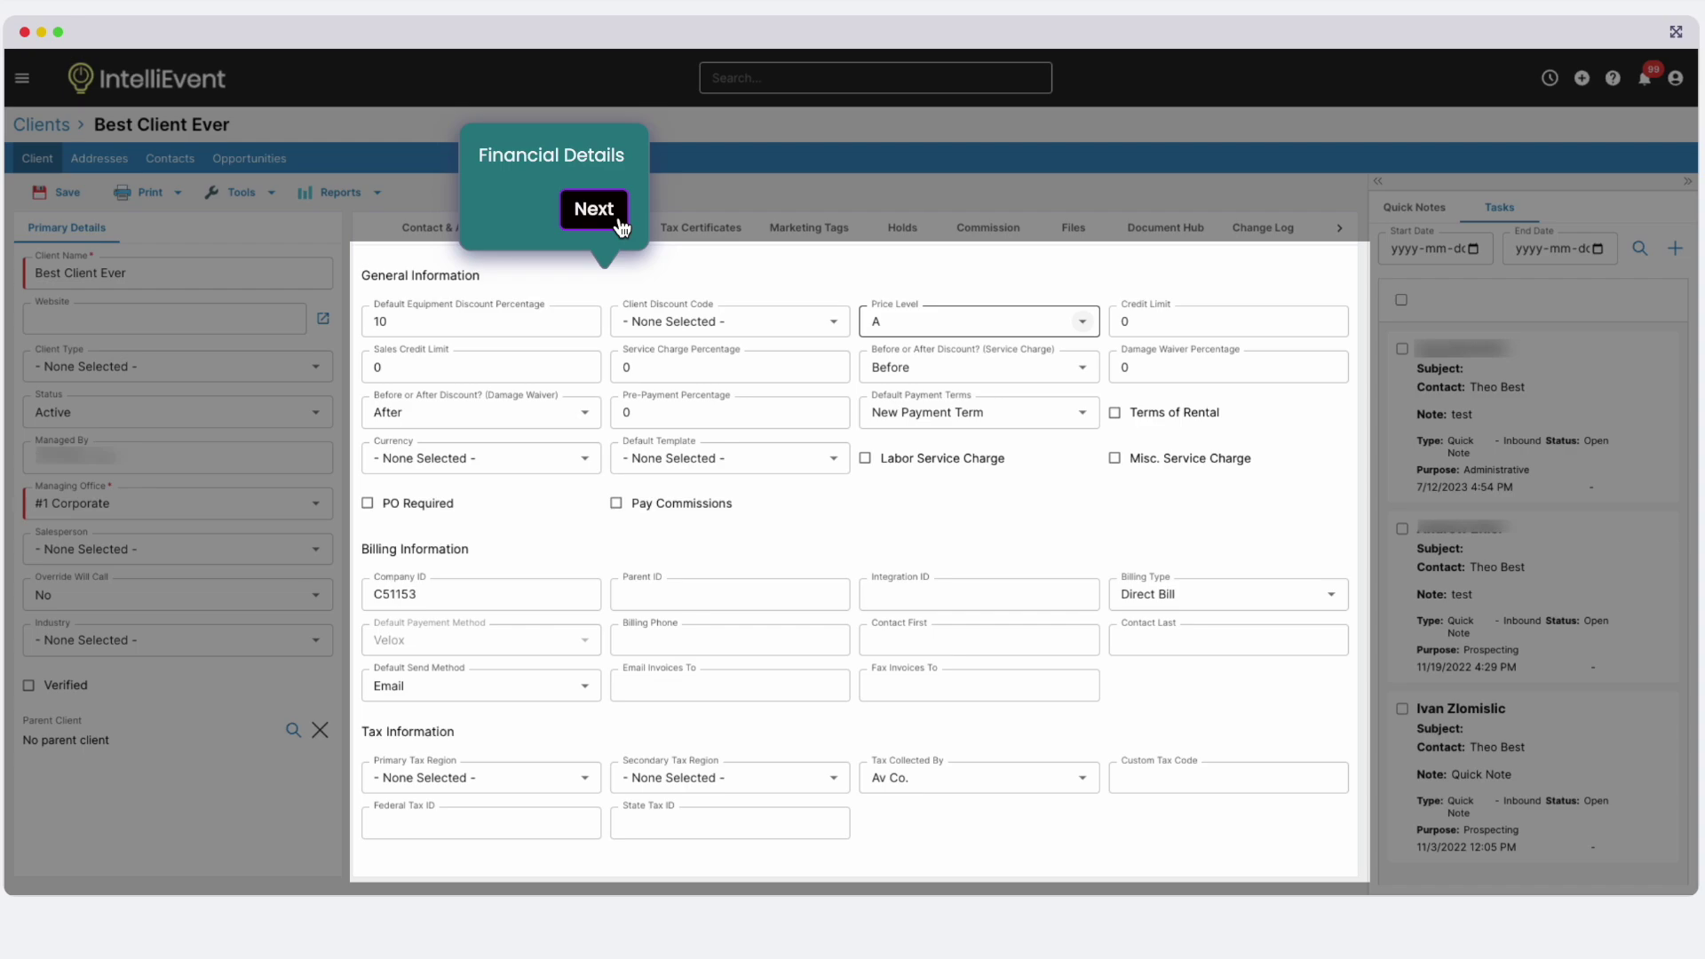
left_click(619, 222)
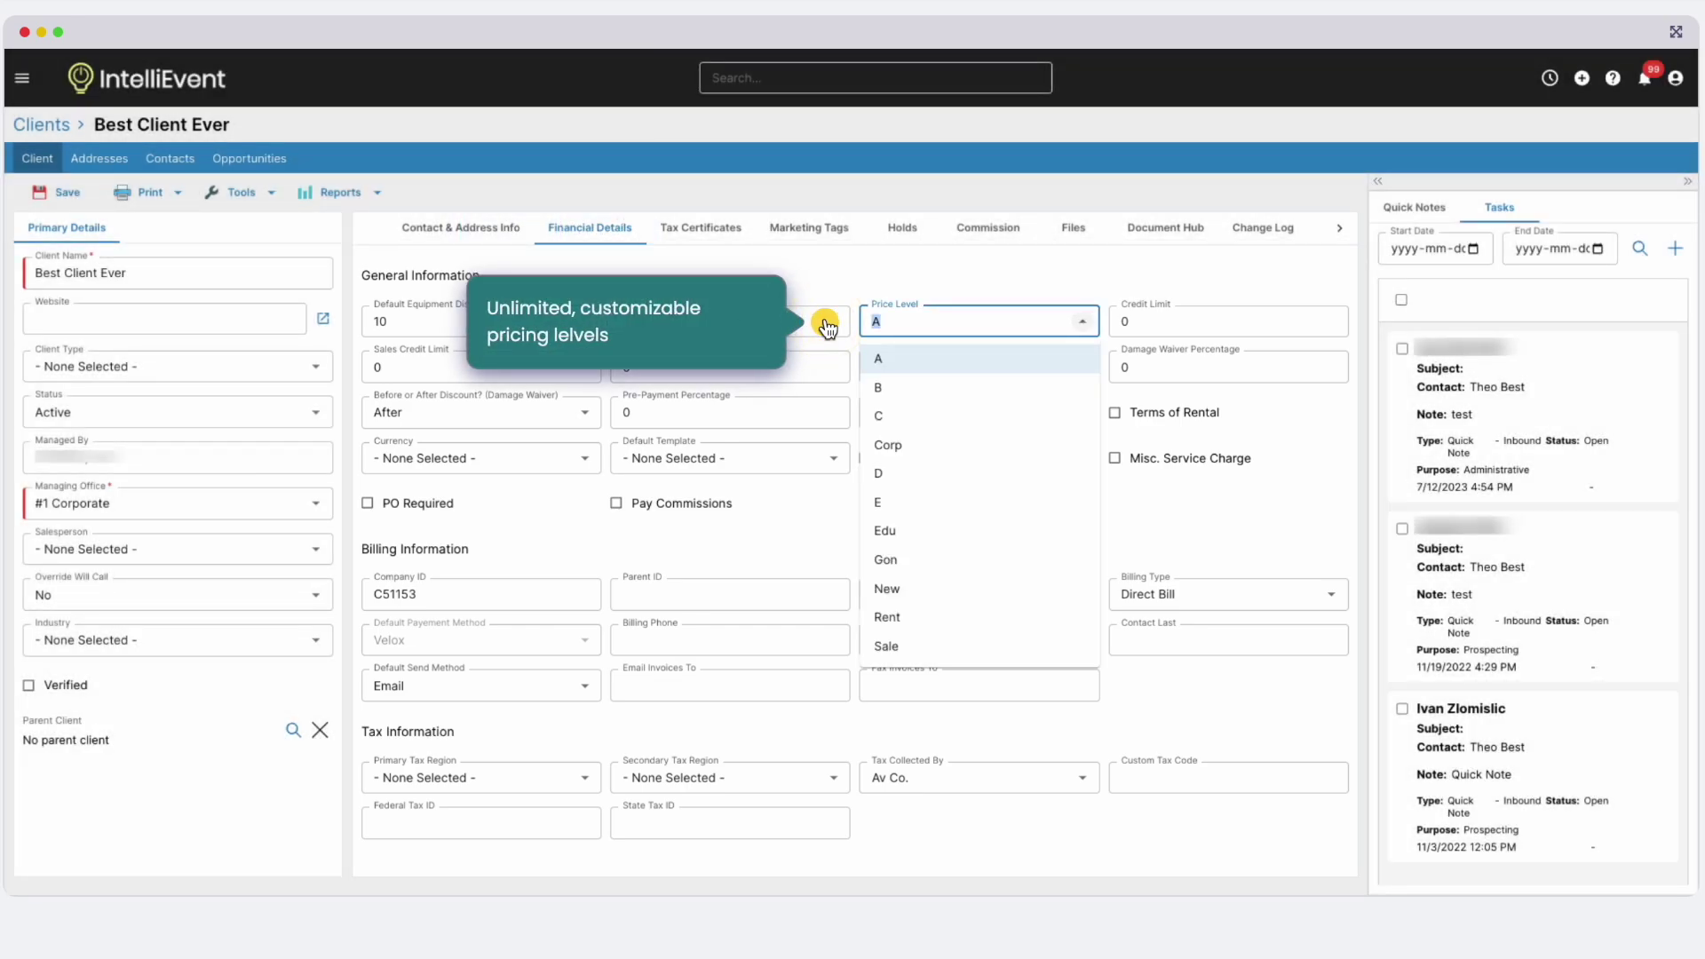
left_click(825, 325)
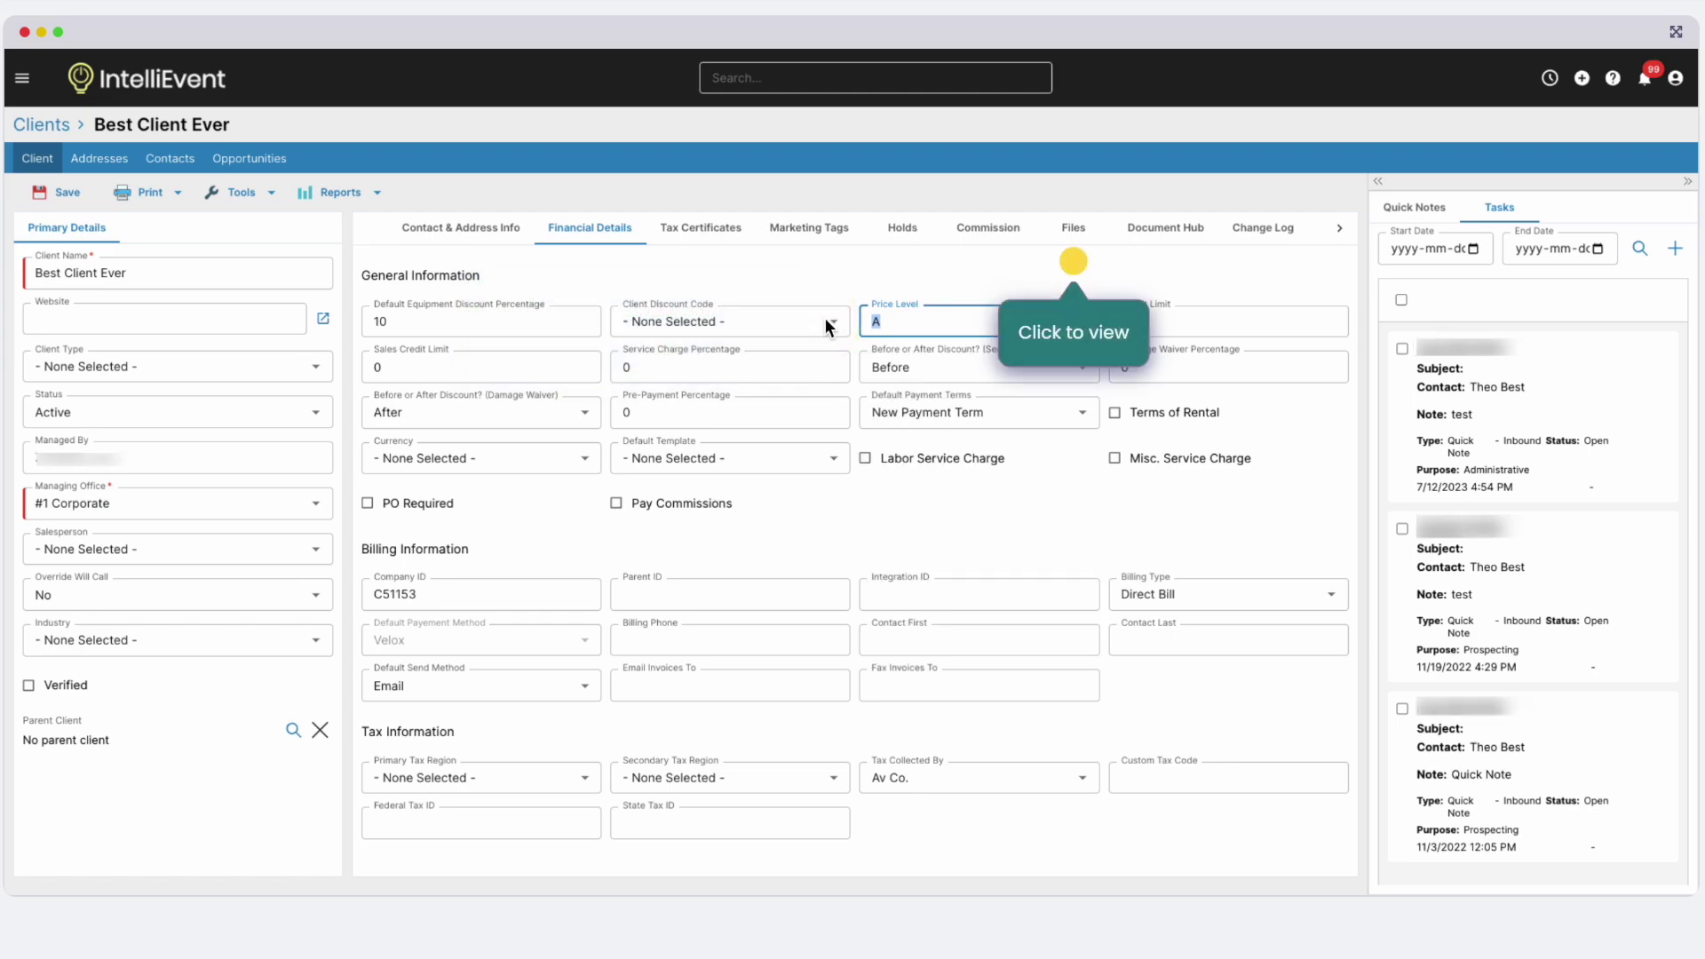
left_click(1073, 261)
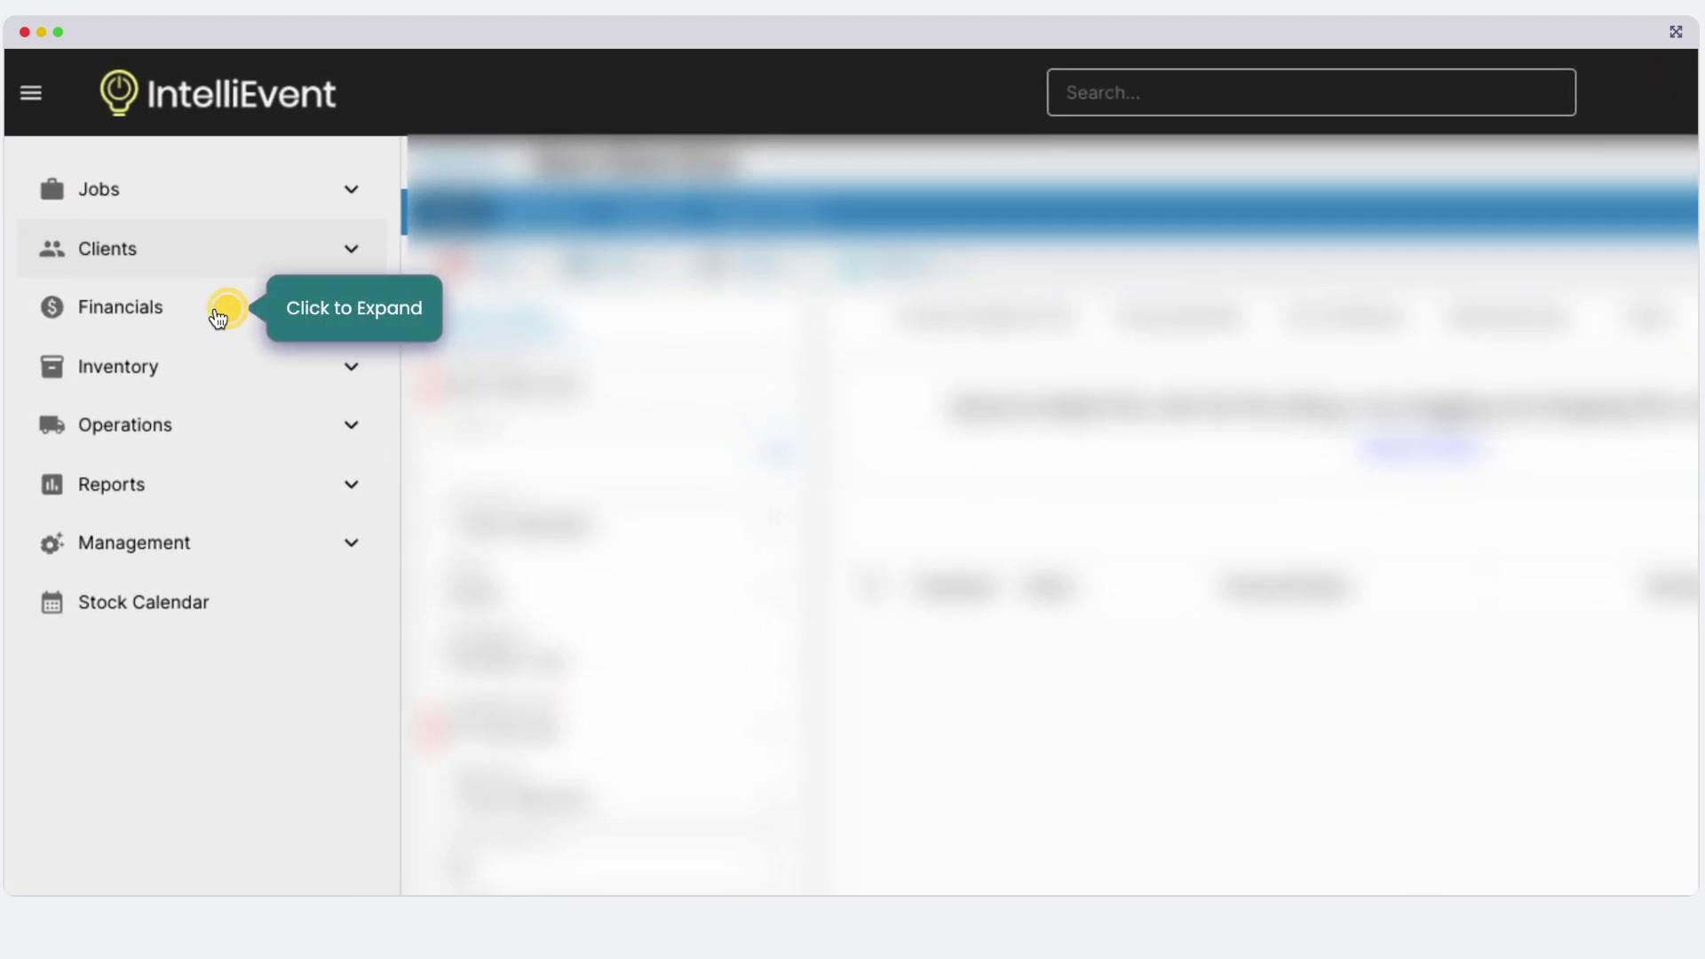
Expand the Financials and Operations sections of the navigation menu.
left_click(224, 315)
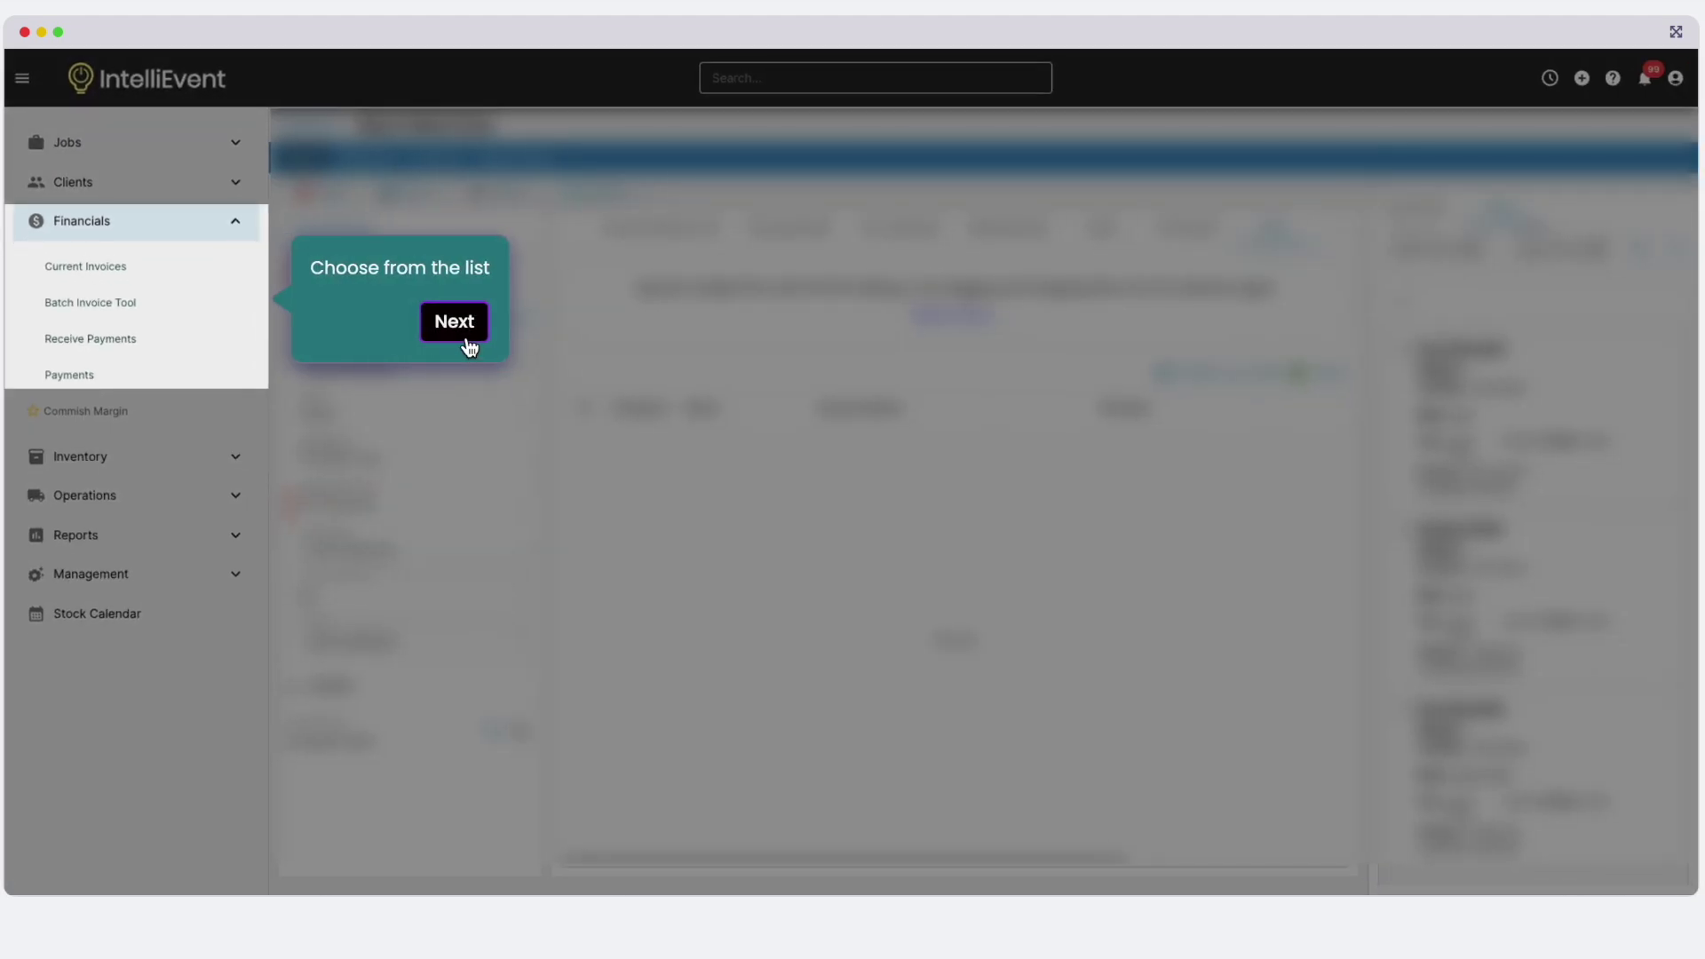
left_click(468, 344)
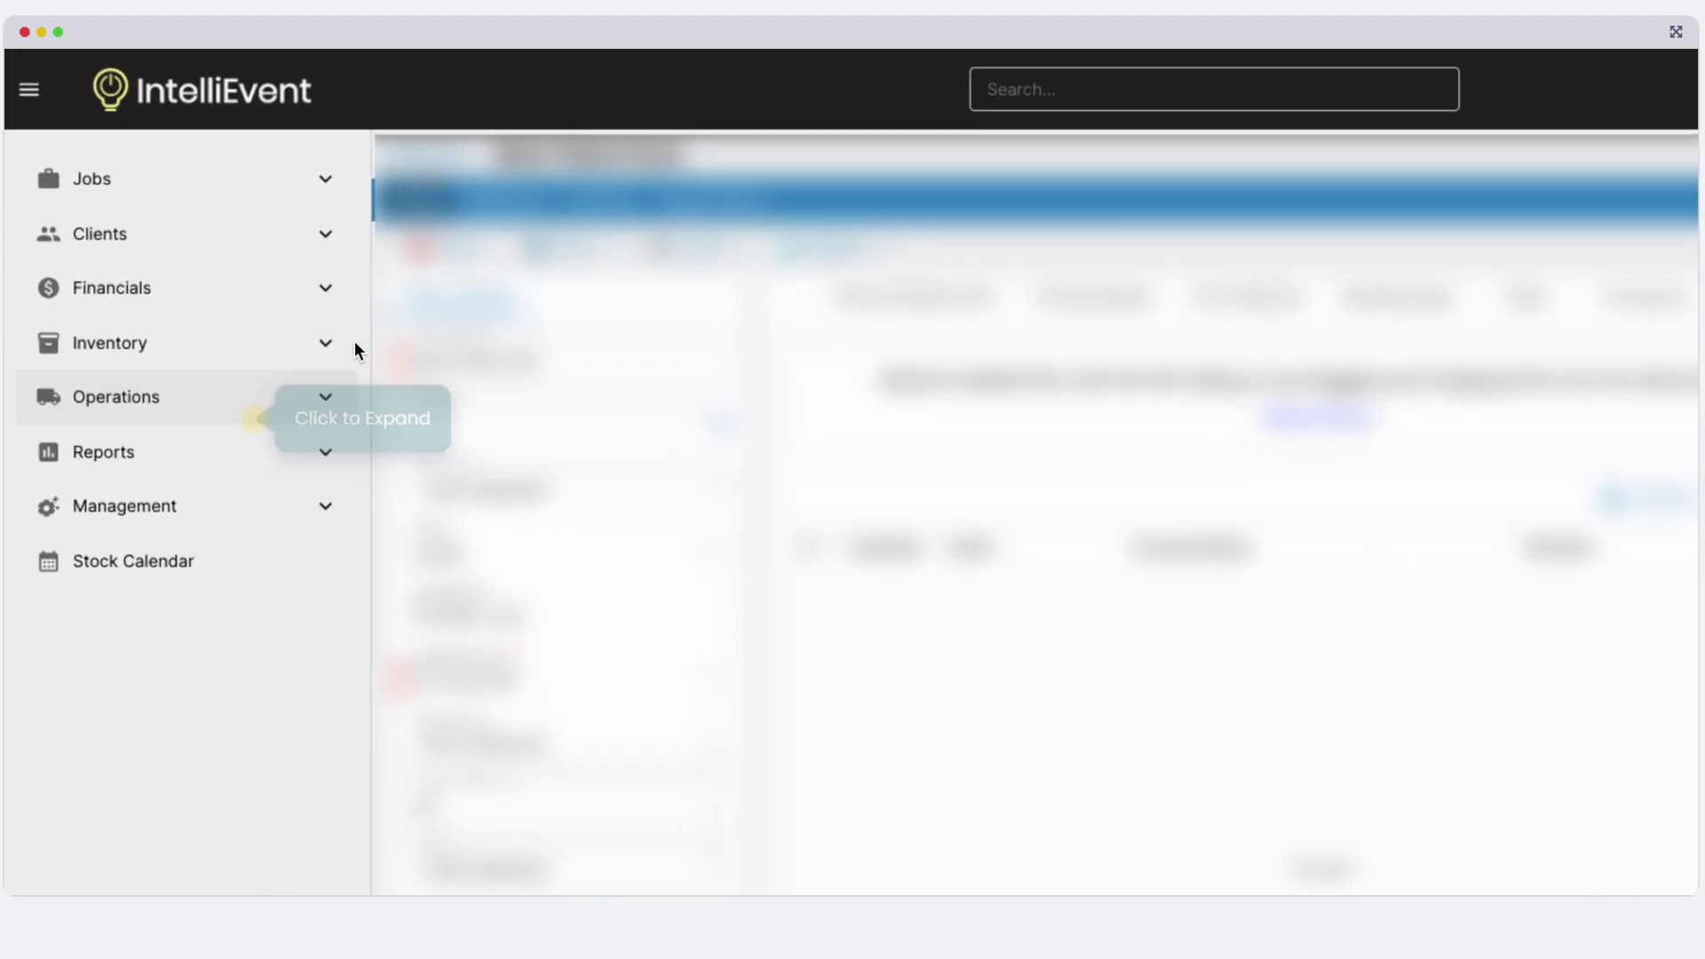
left_click(264, 428)
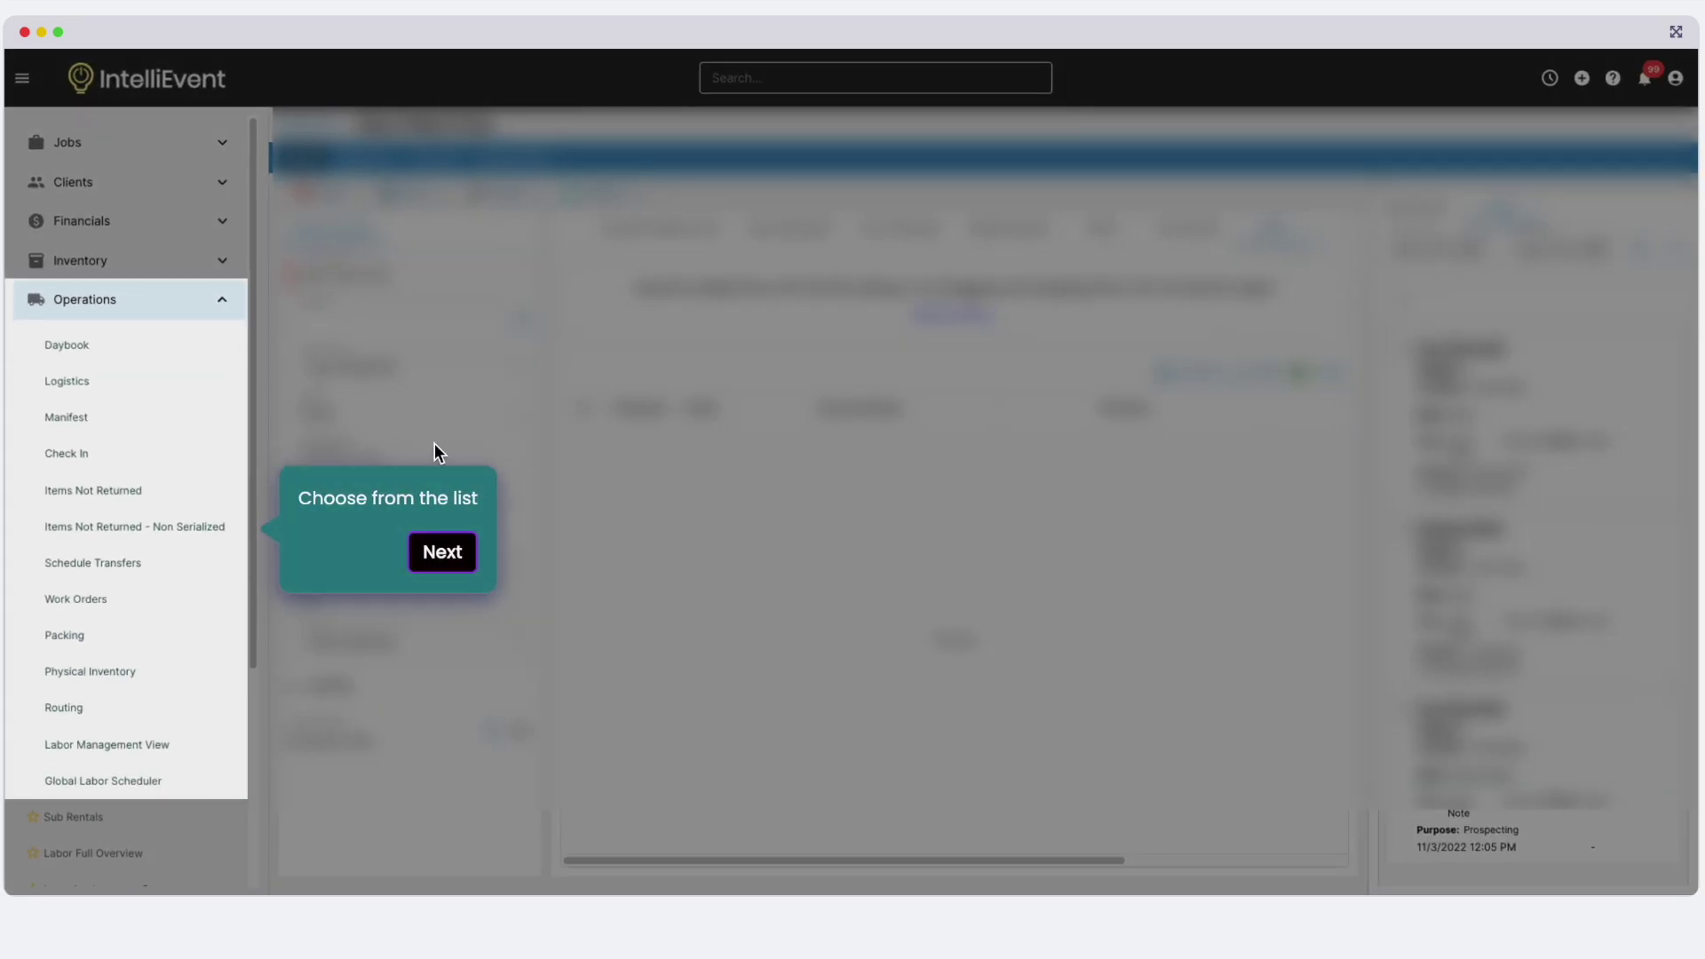
left_click(440, 553)
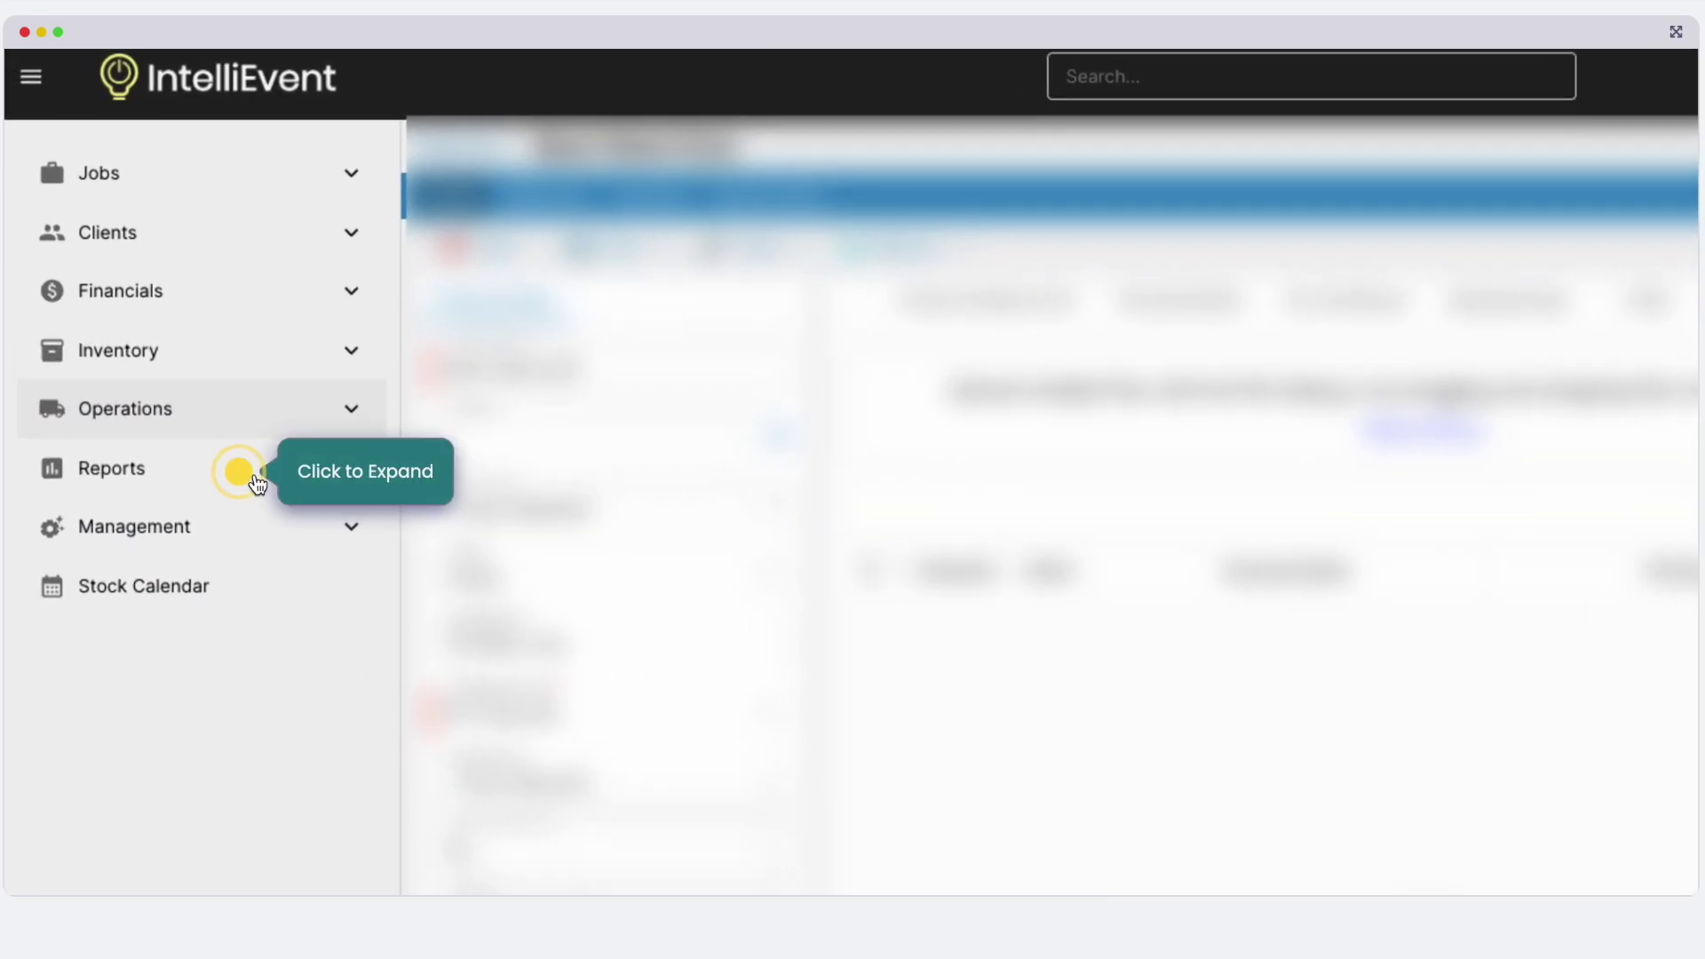
Open the General Reports list from the Reports section and view the starred reports tip.
left_click(249, 473)
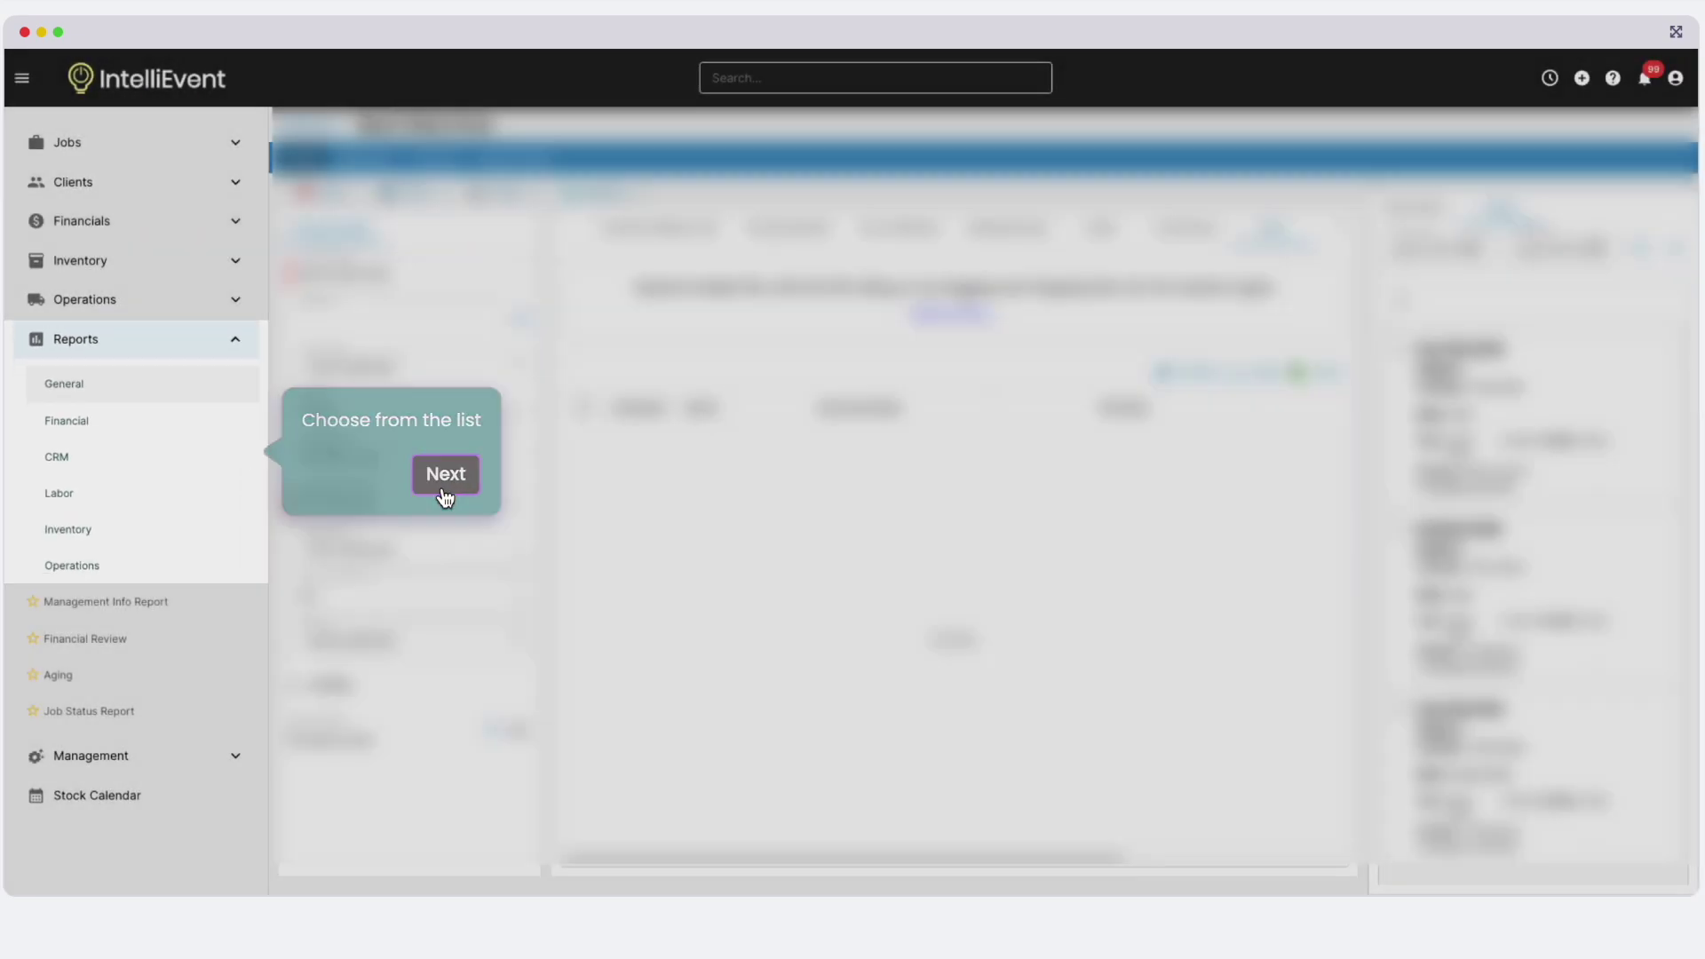
left_click(444, 491)
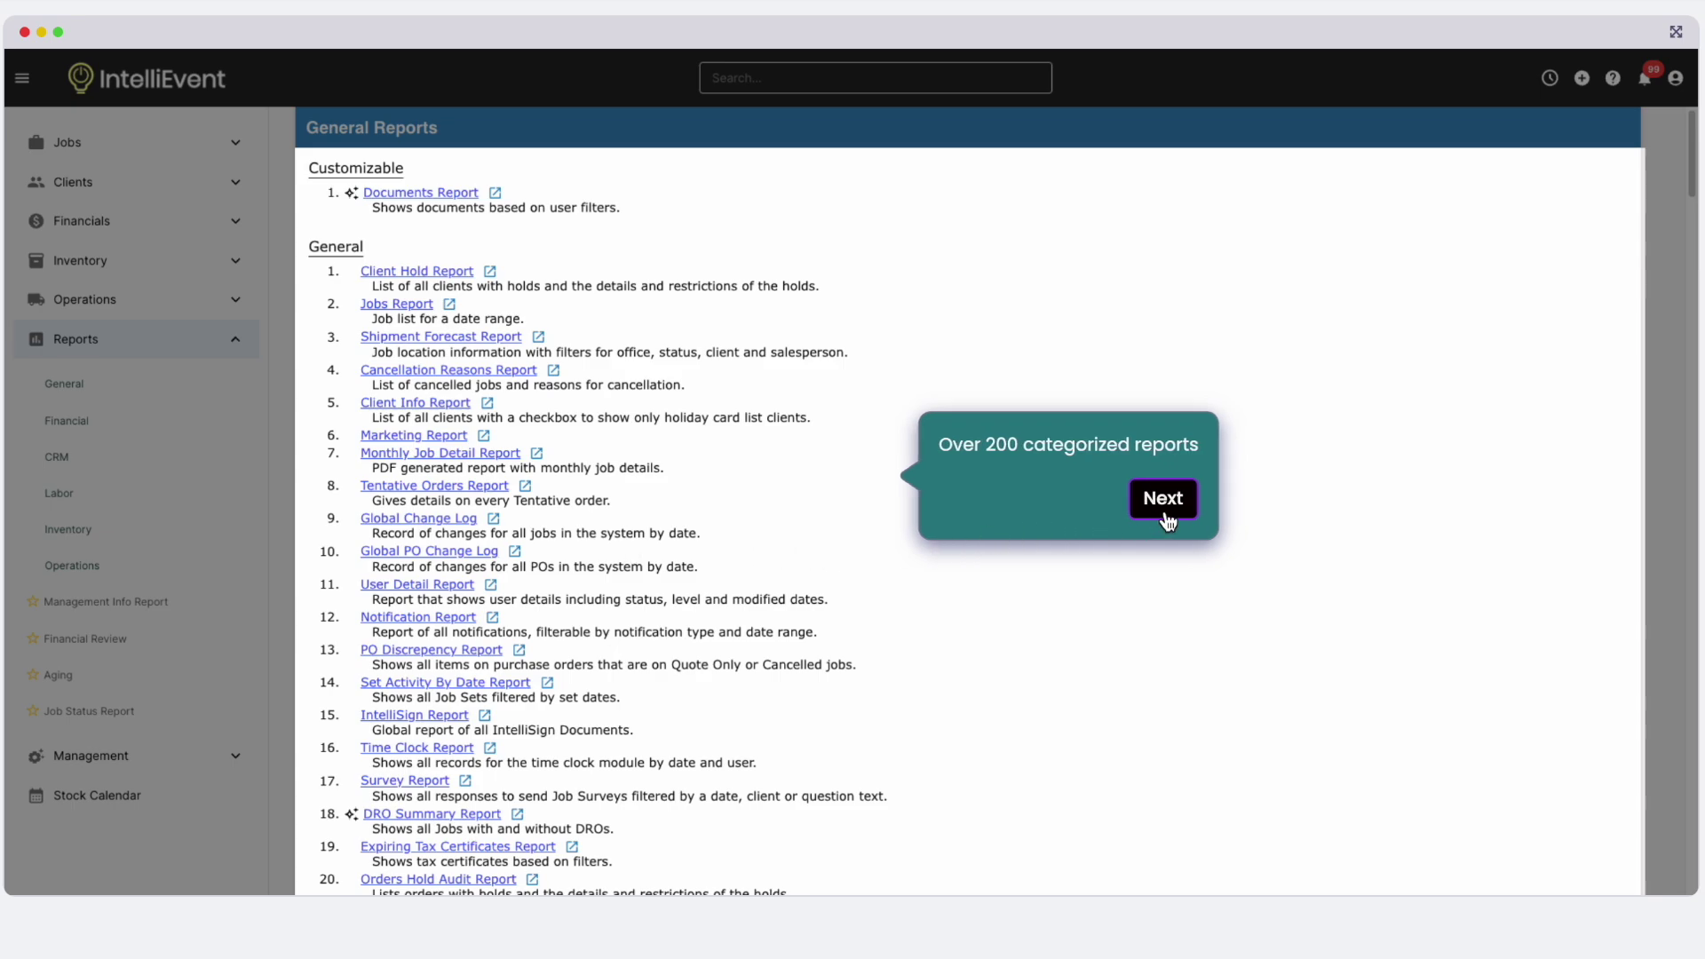
left_click(1163, 499)
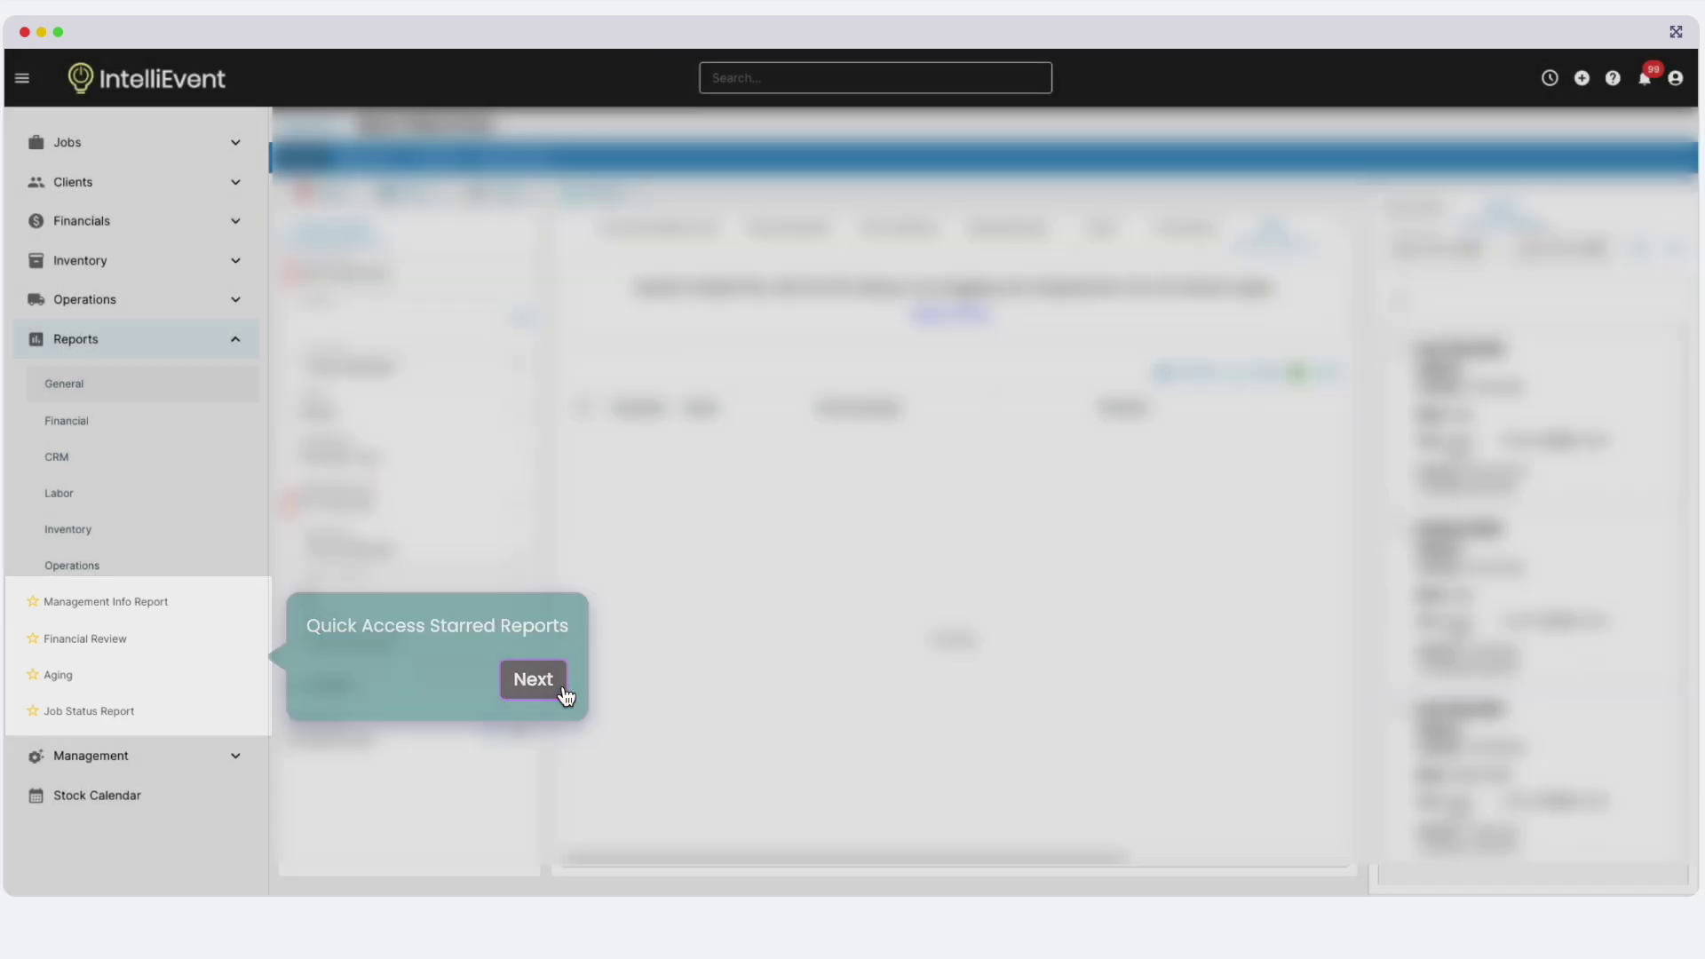
Expand the Management and Inventory sections of the navigation menu.
left_click(563, 687)
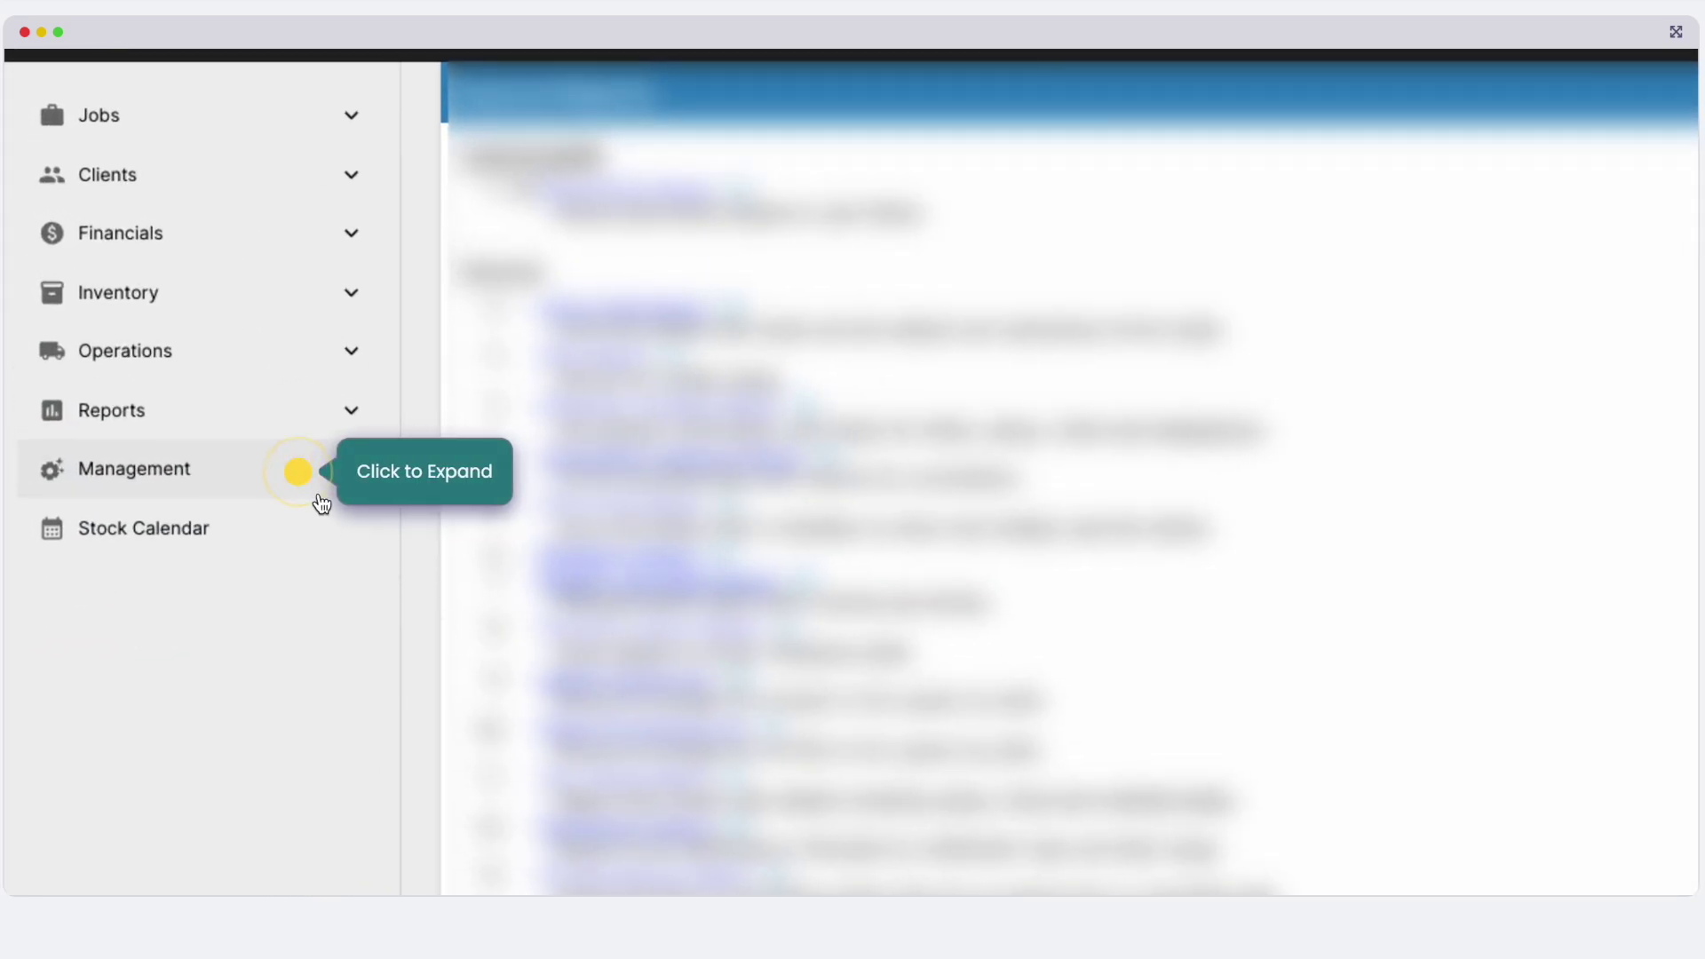
left_click(302, 478)
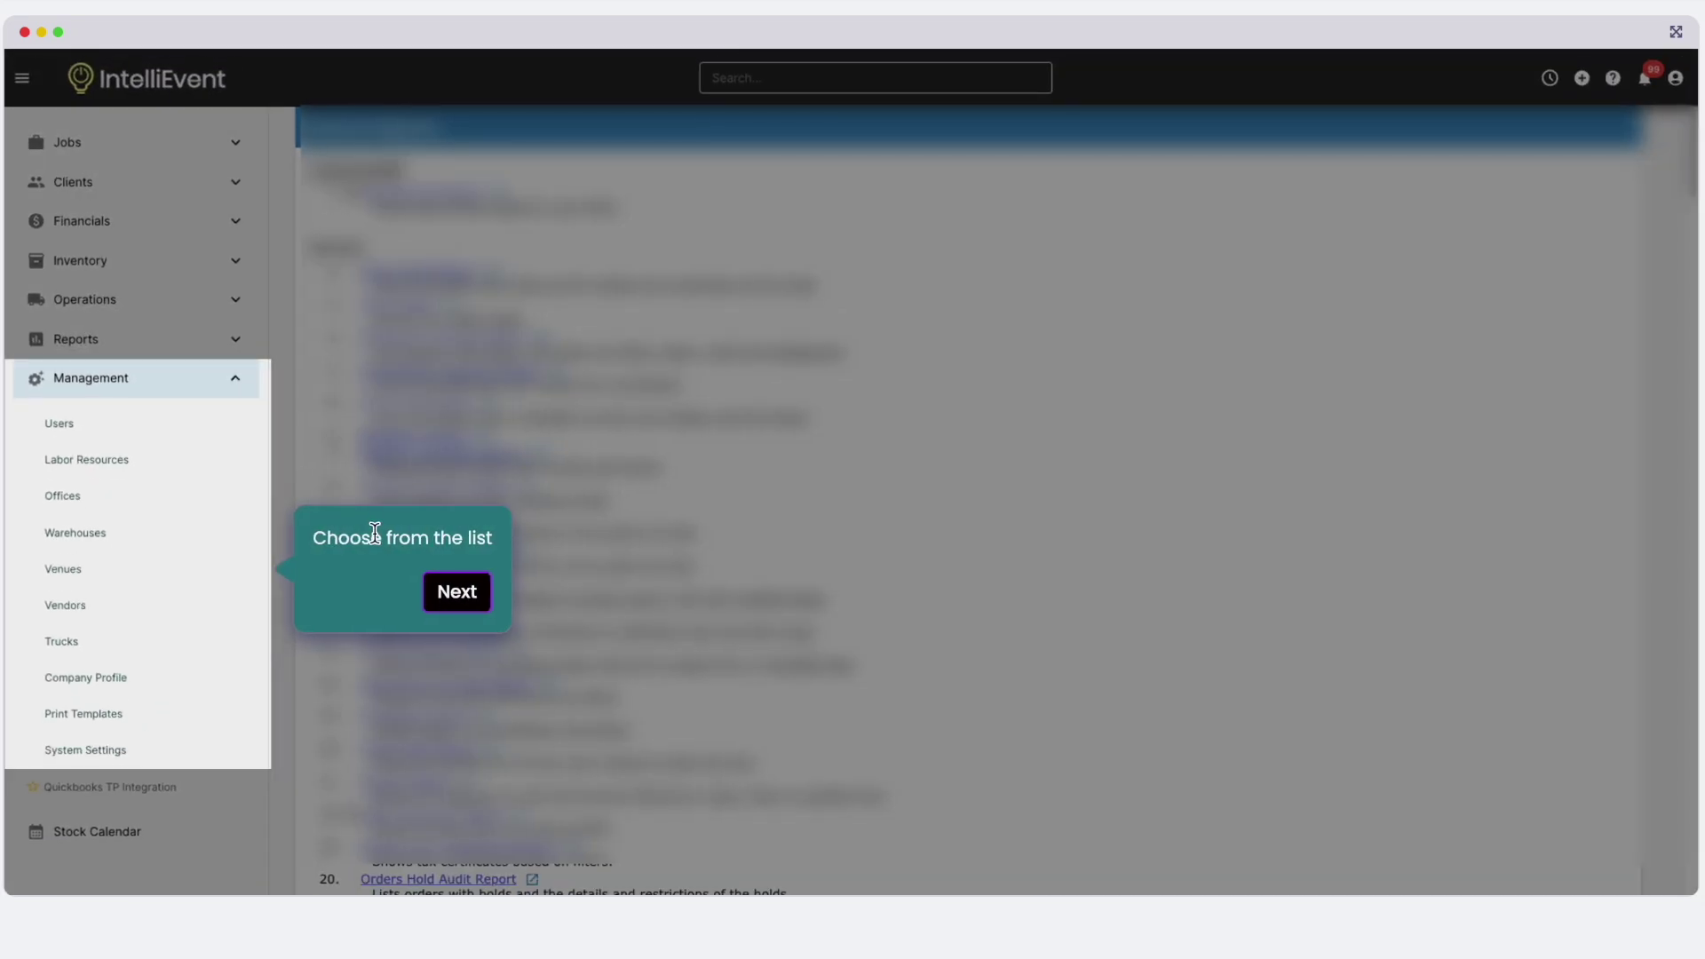
left_click(457, 592)
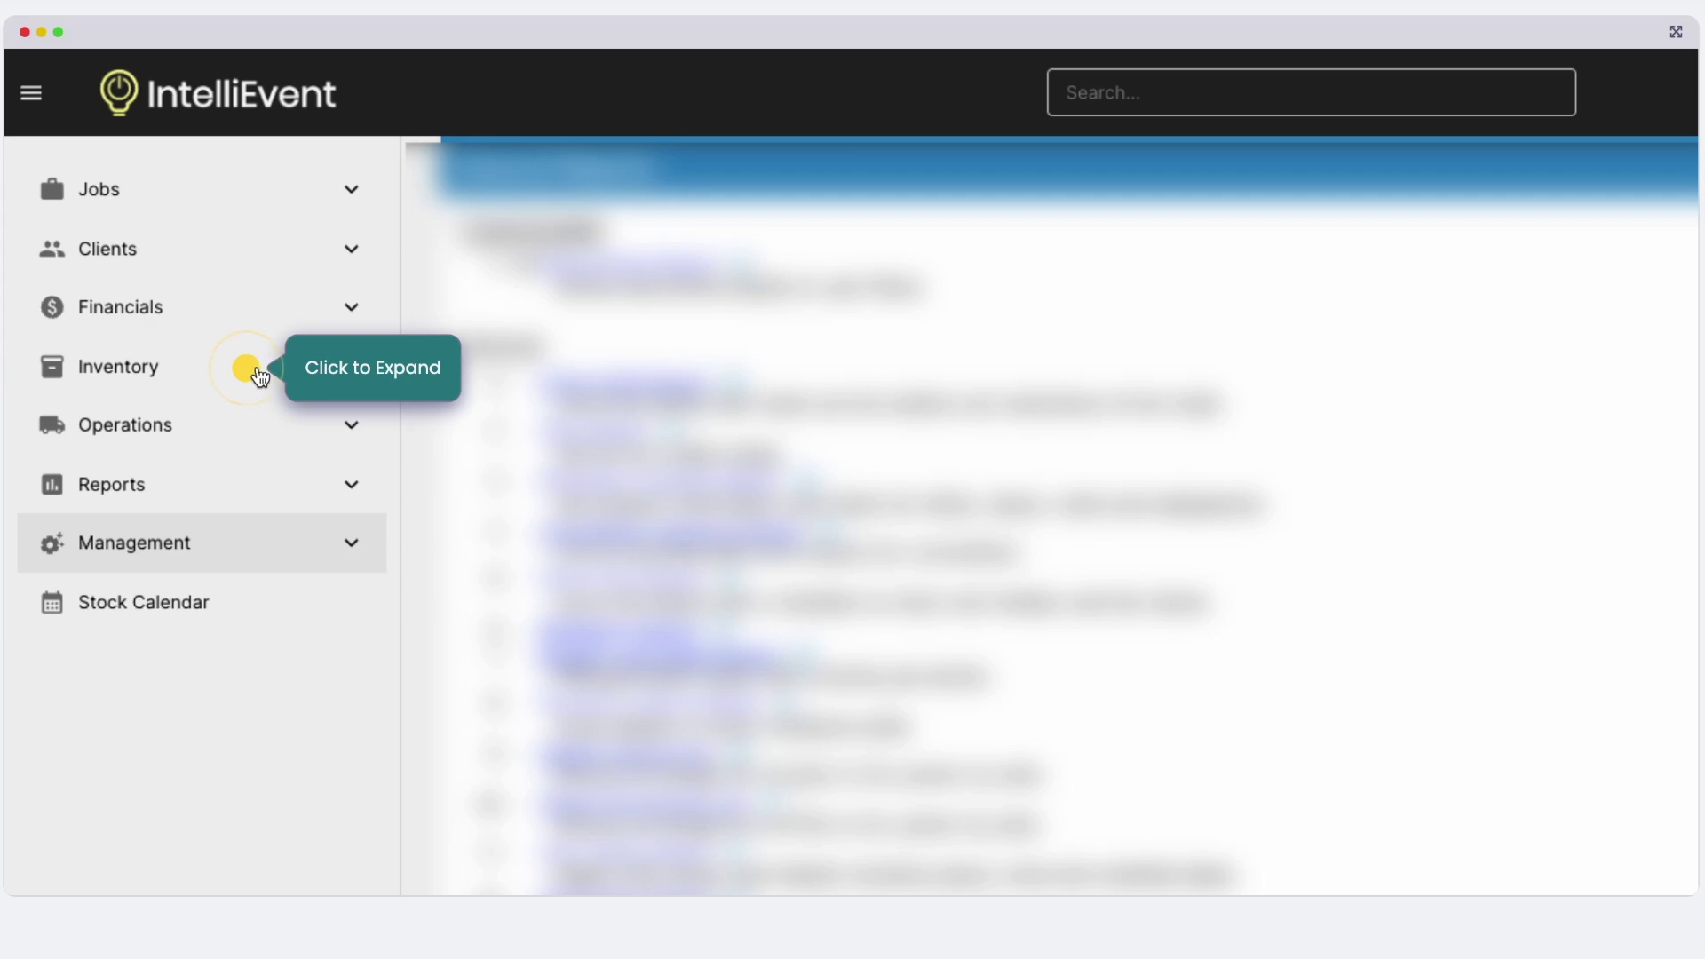
left_click(254, 369)
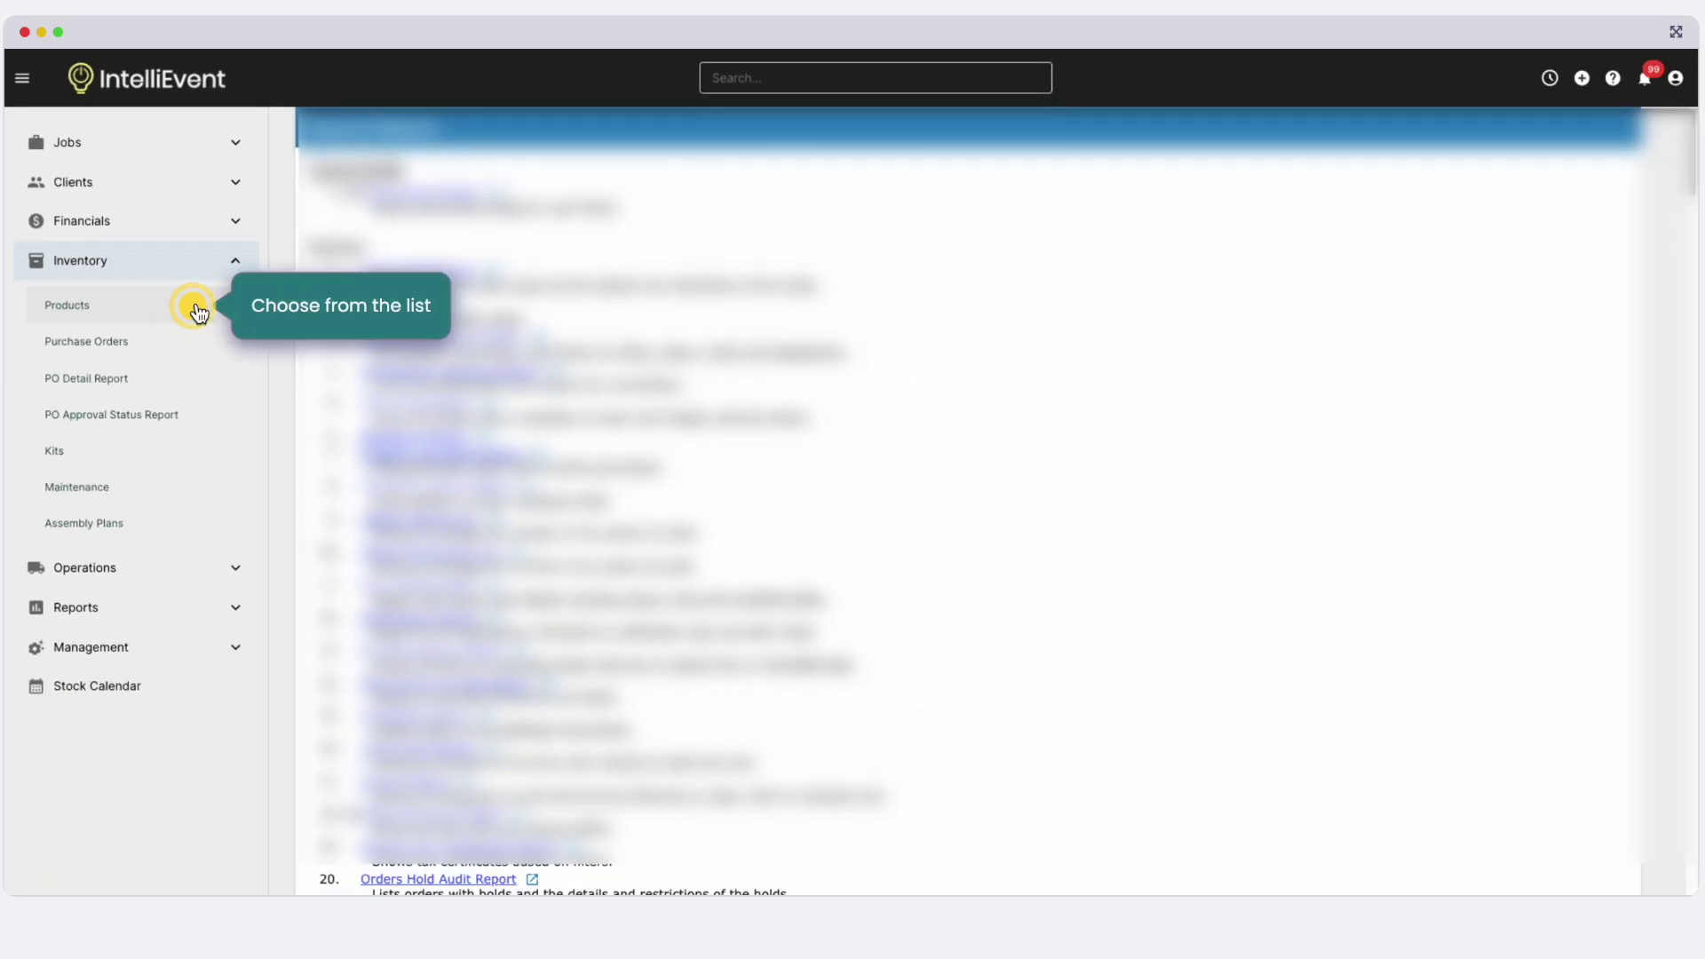
Filter Products to the Audio designation and open the 1 × 2 Audio Splitter record.
left_click(196, 309)
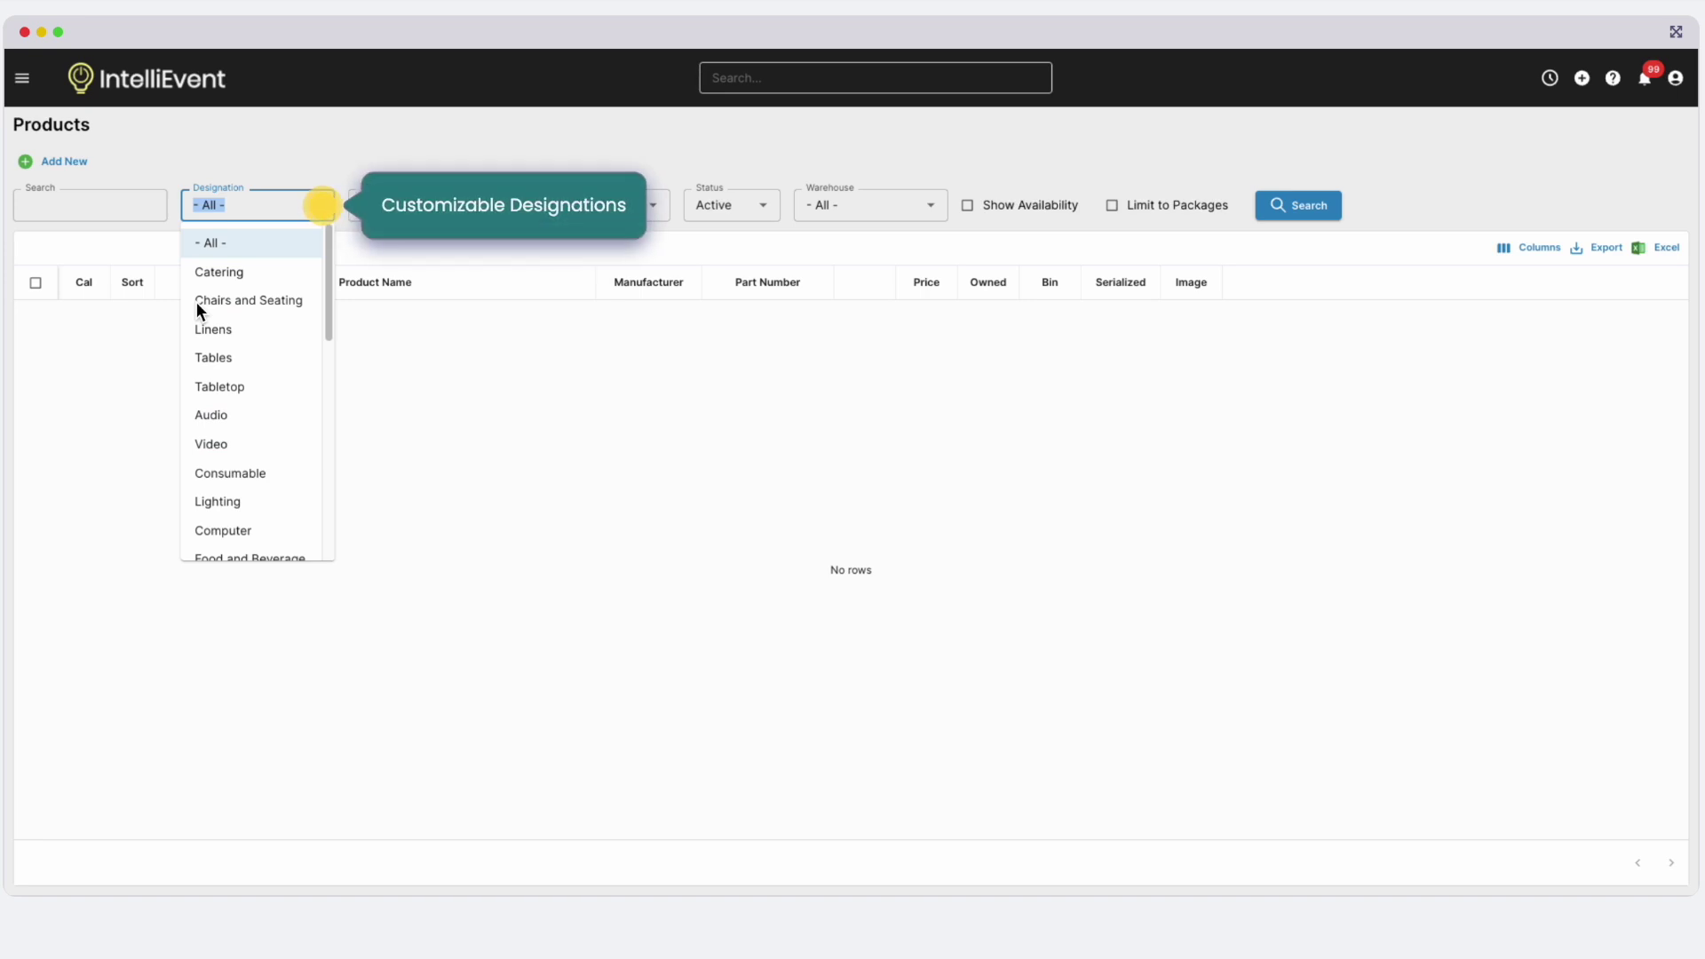
left_click(321, 214)
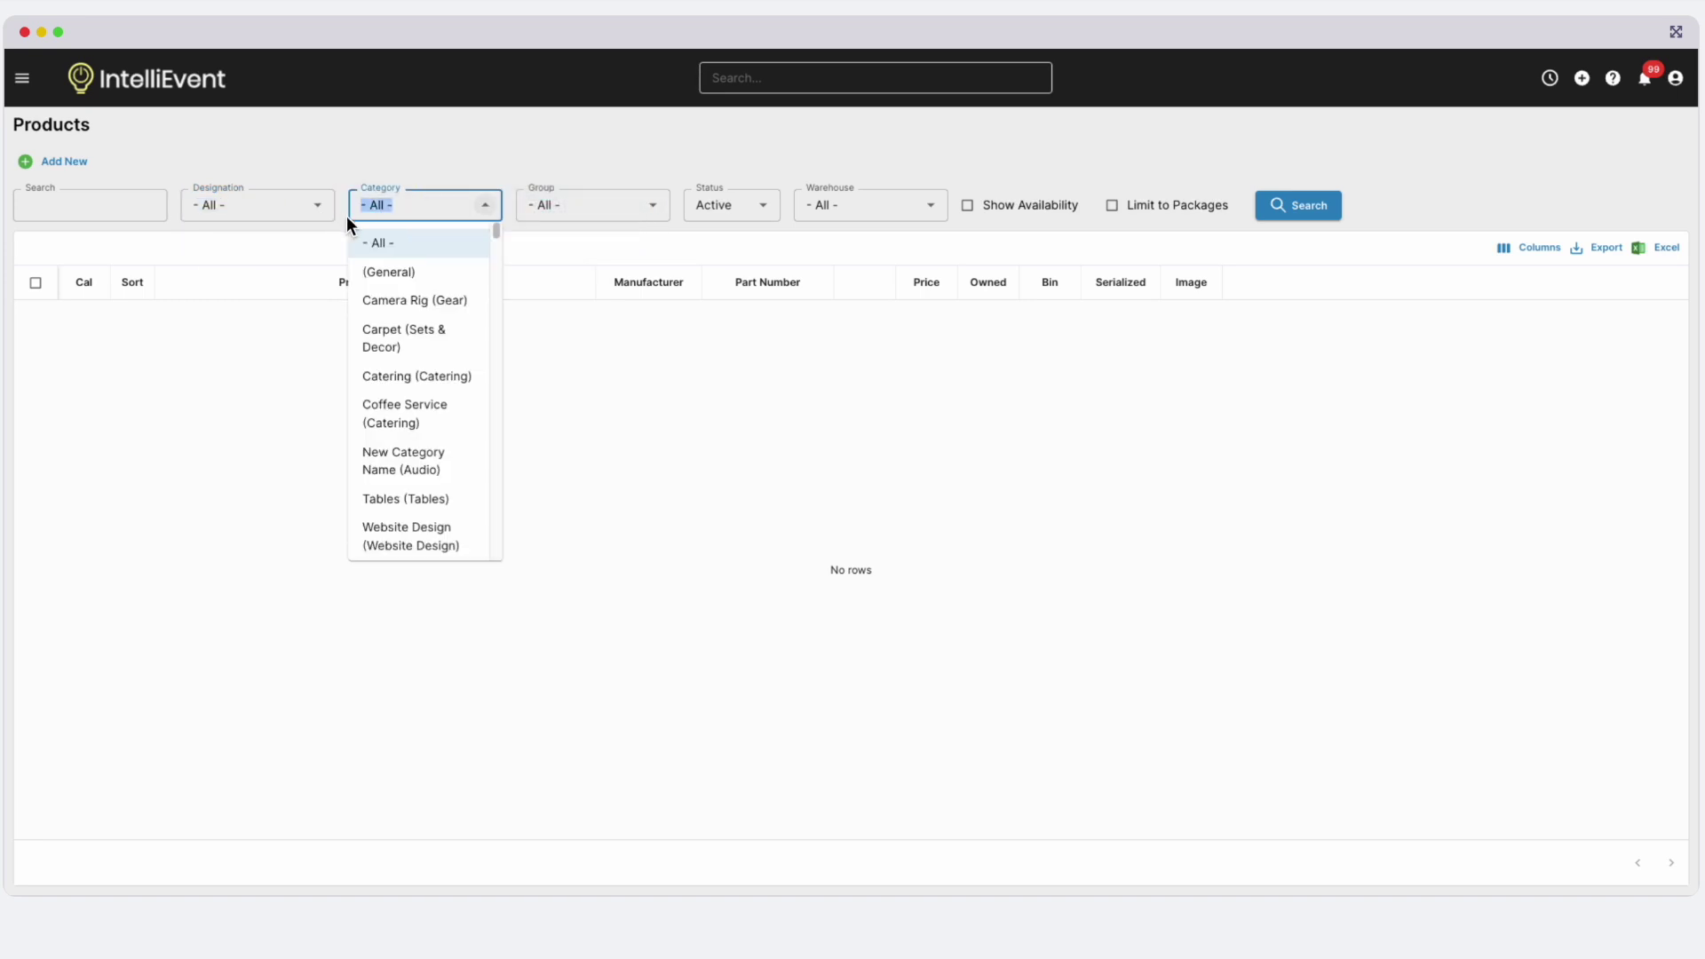
left_click(487, 213)
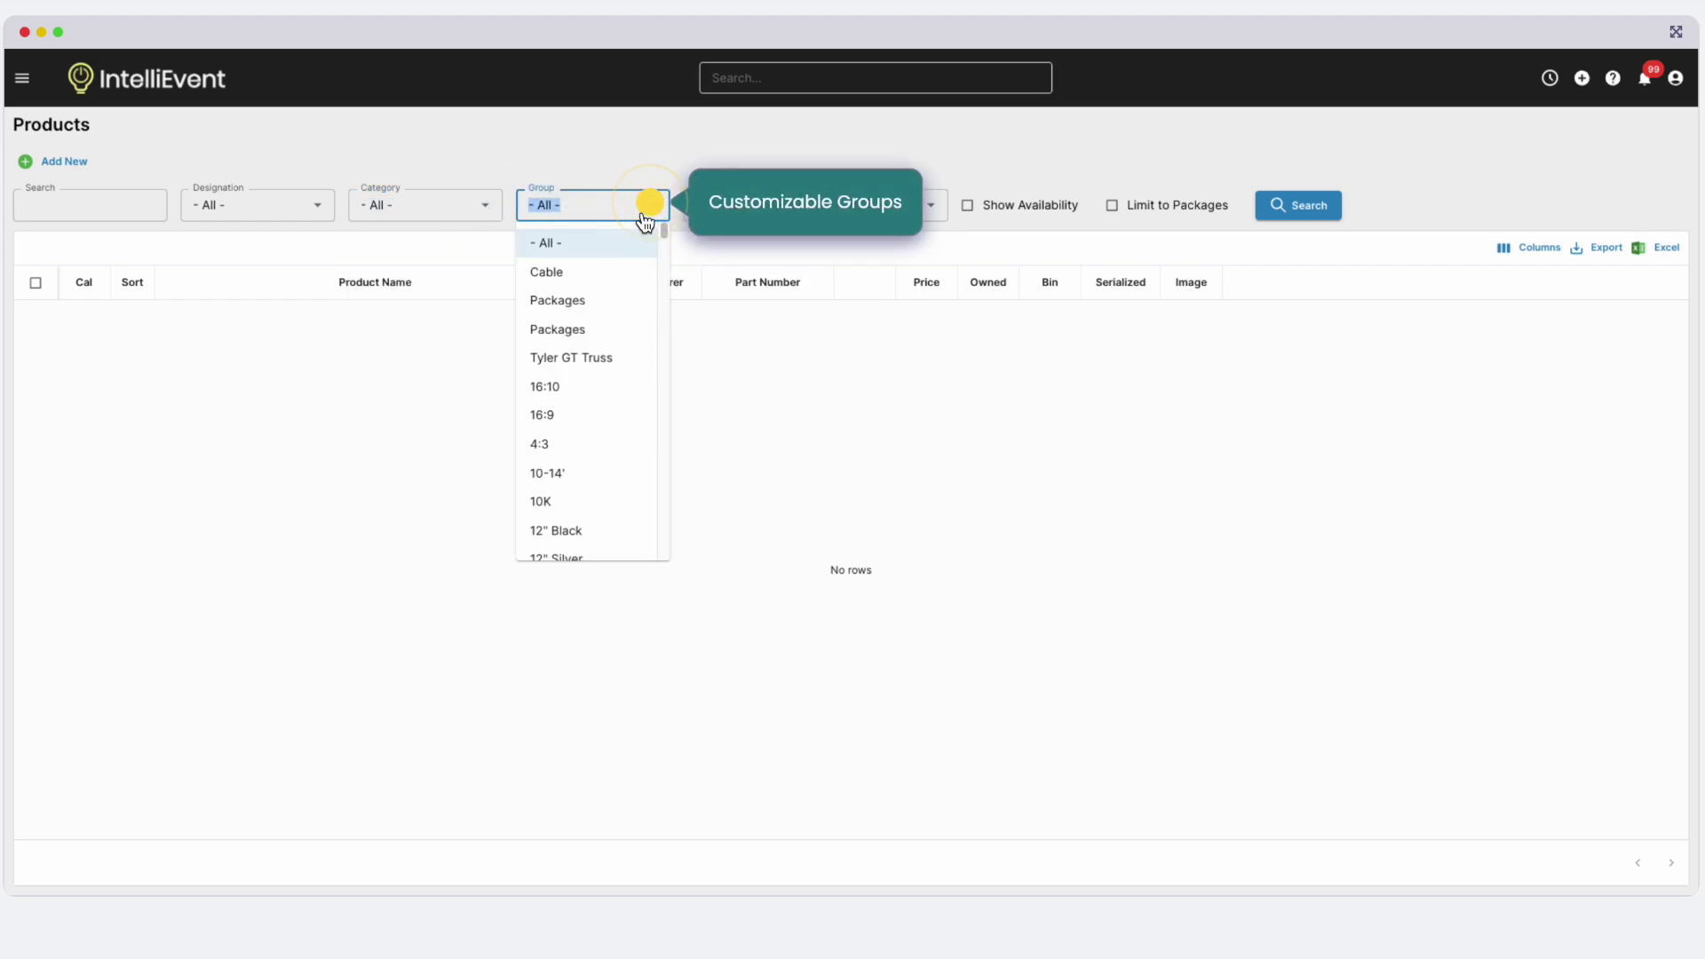
left_click(649, 204)
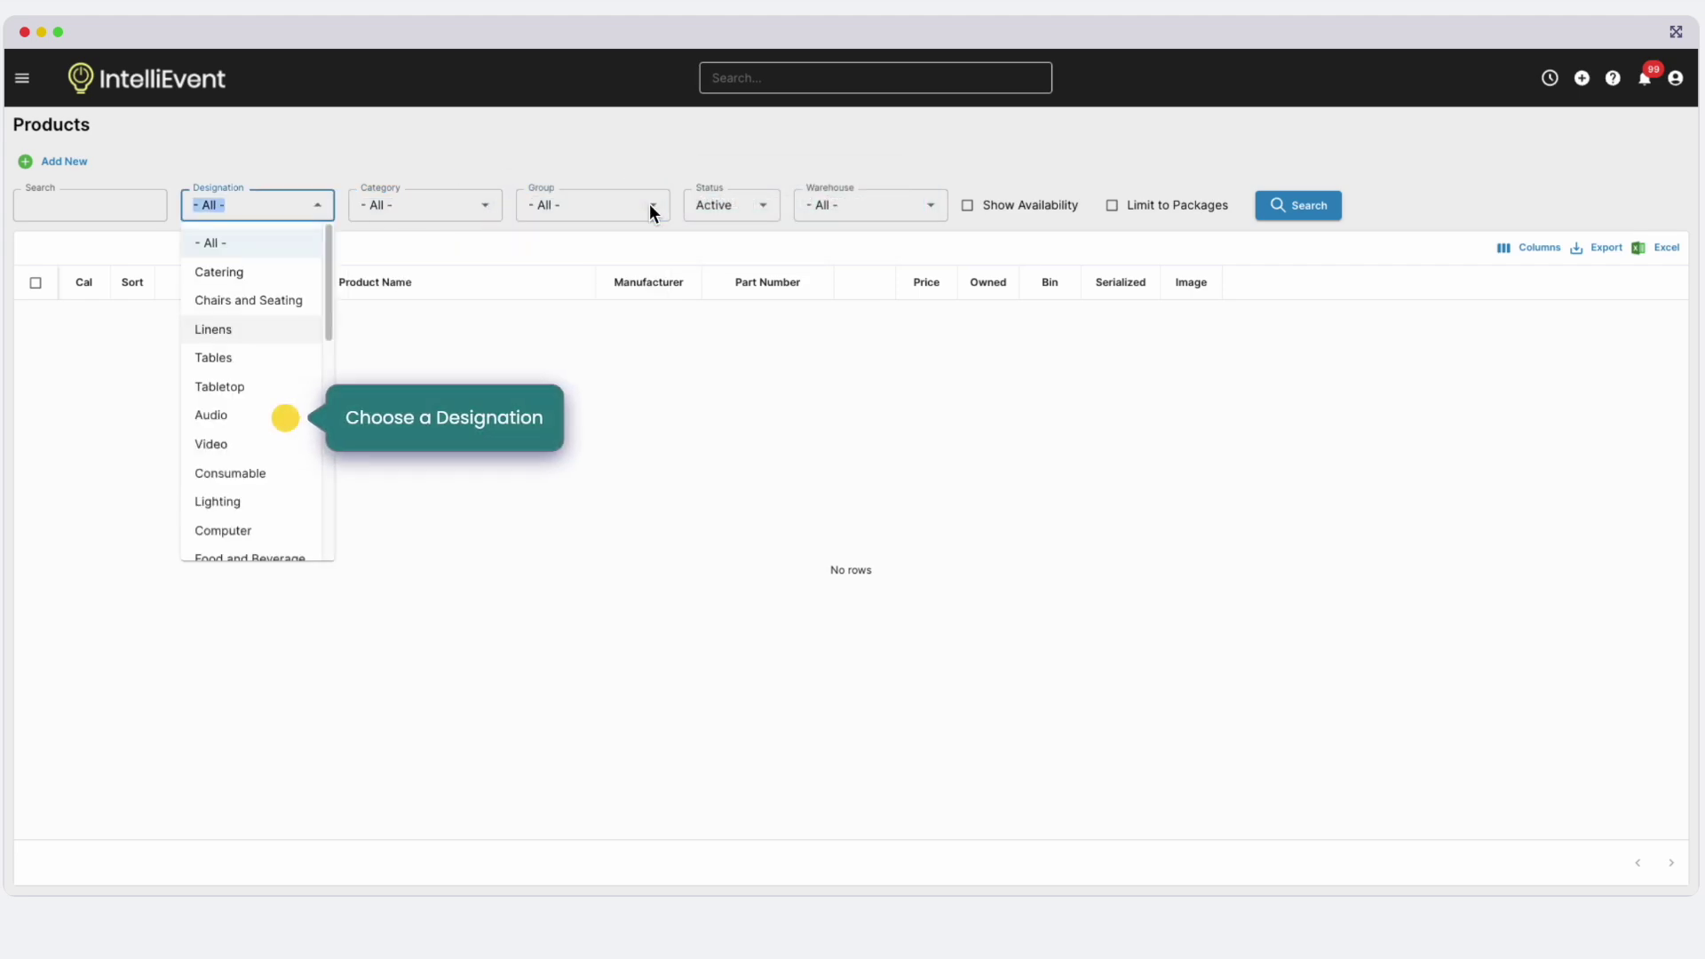
left_click(289, 422)
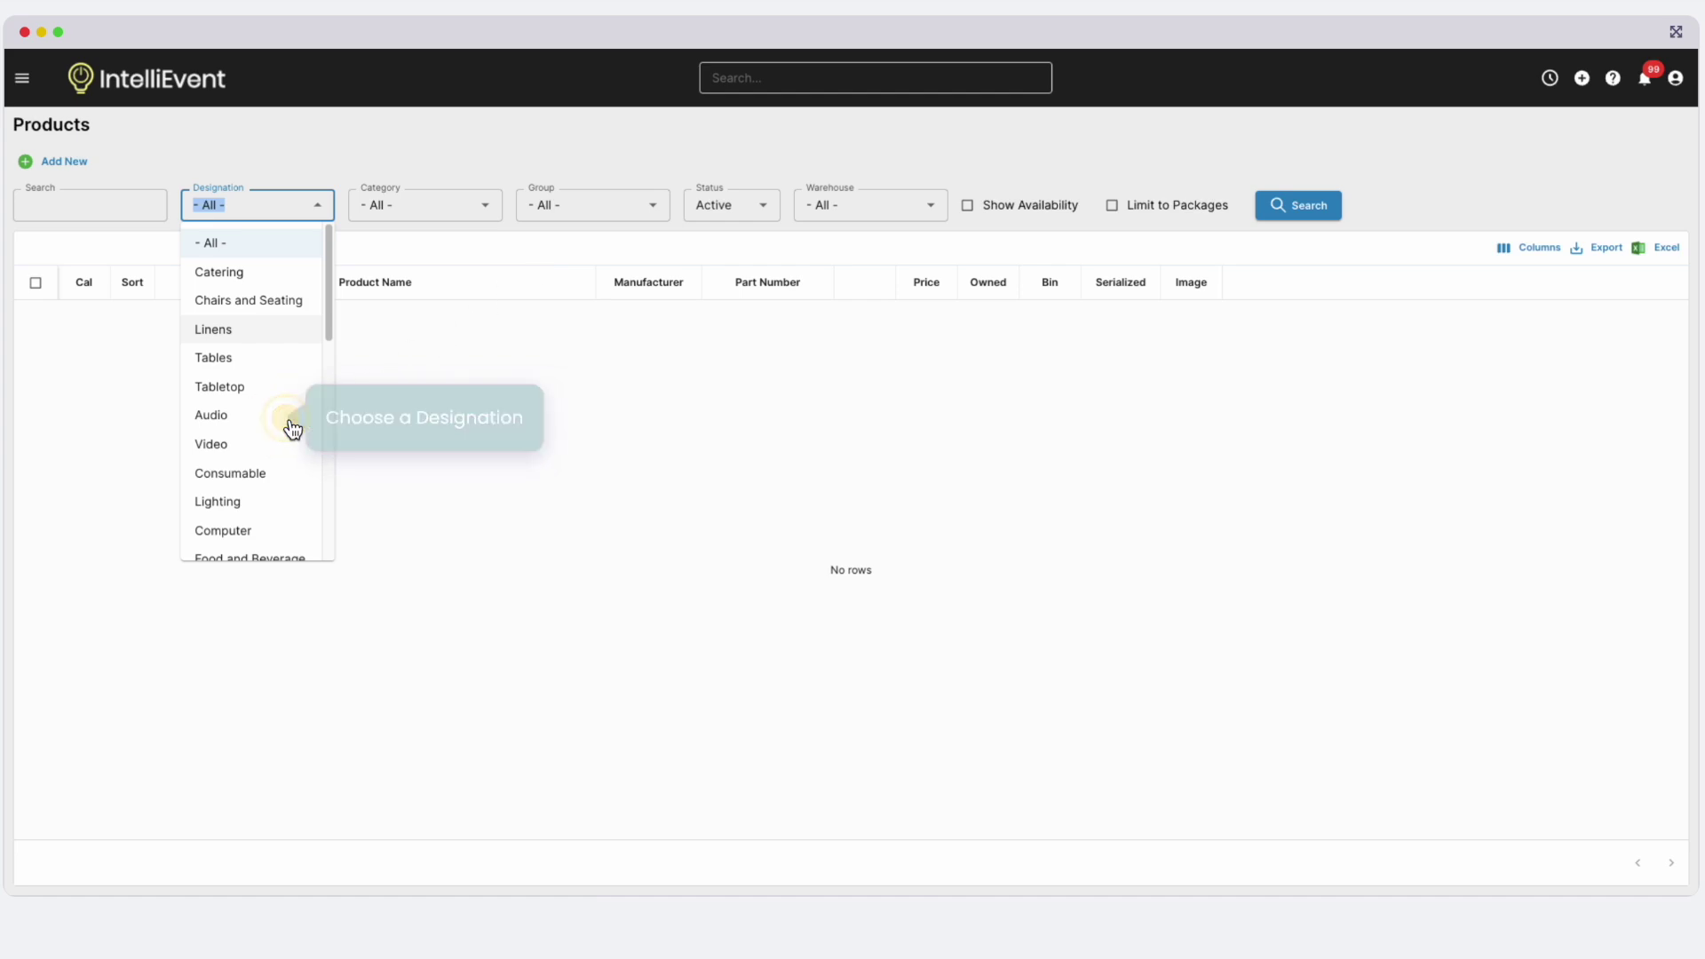
left_click(1300, 251)
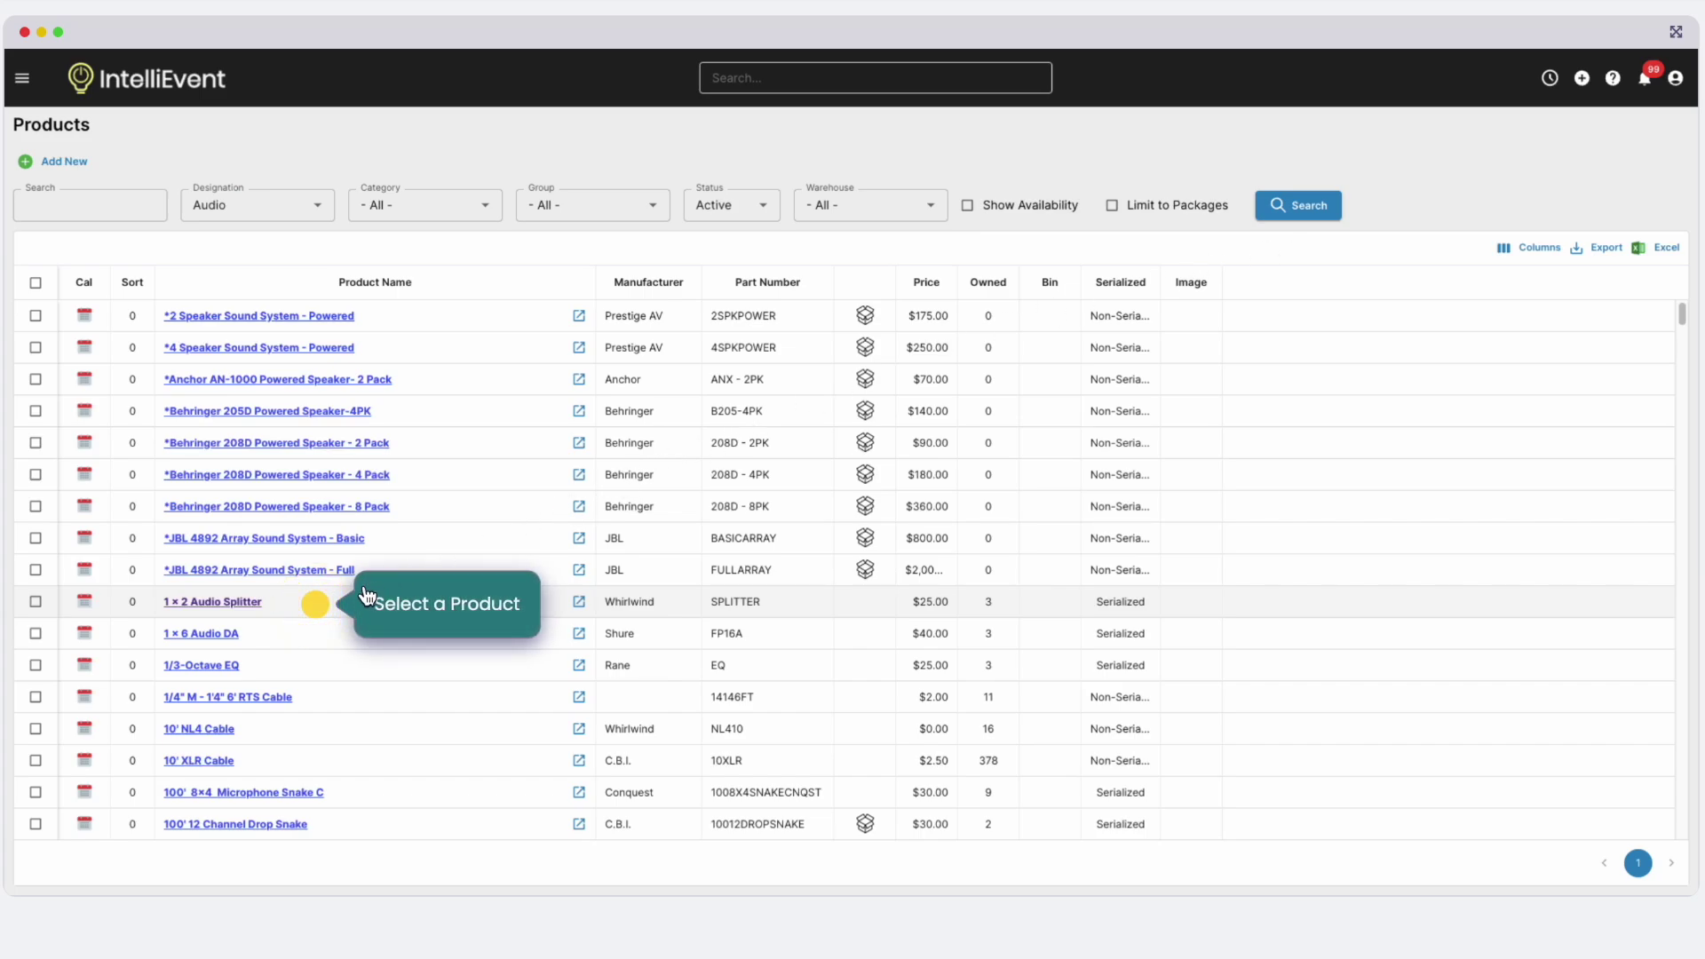
left_click(321, 611)
Open the 1 × 2 Audio Splitter record and review its pricing, costs, weights and serialized asset barcodes.
left_click(321, 611)
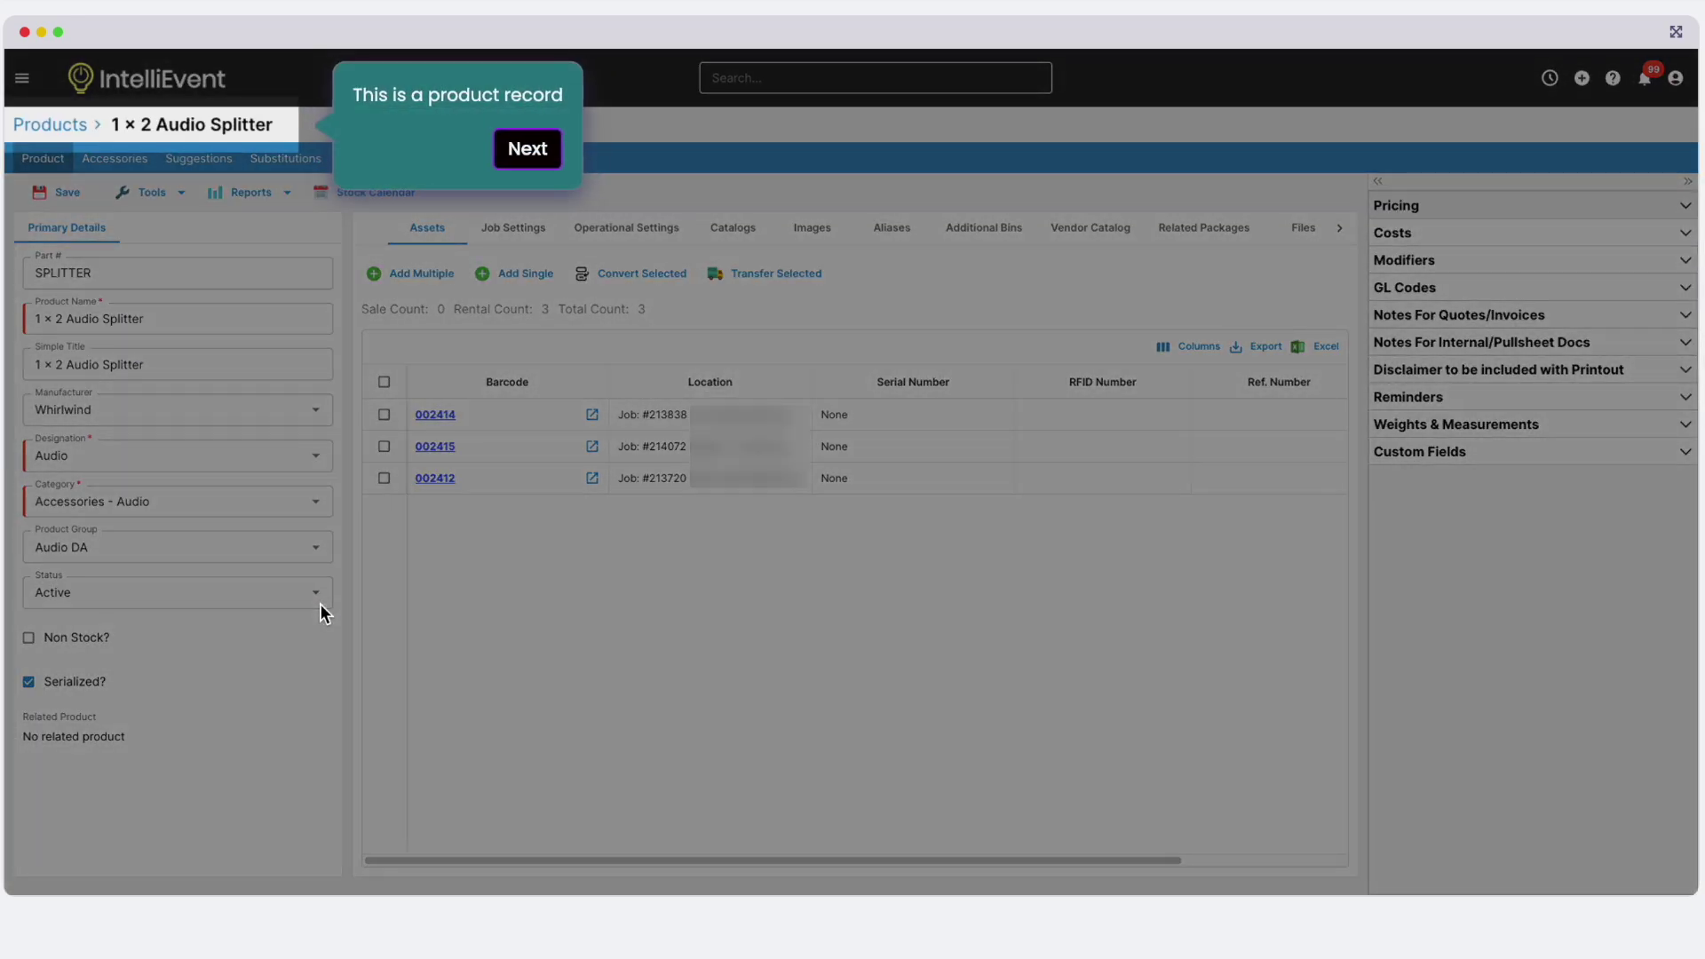
left_click(549, 160)
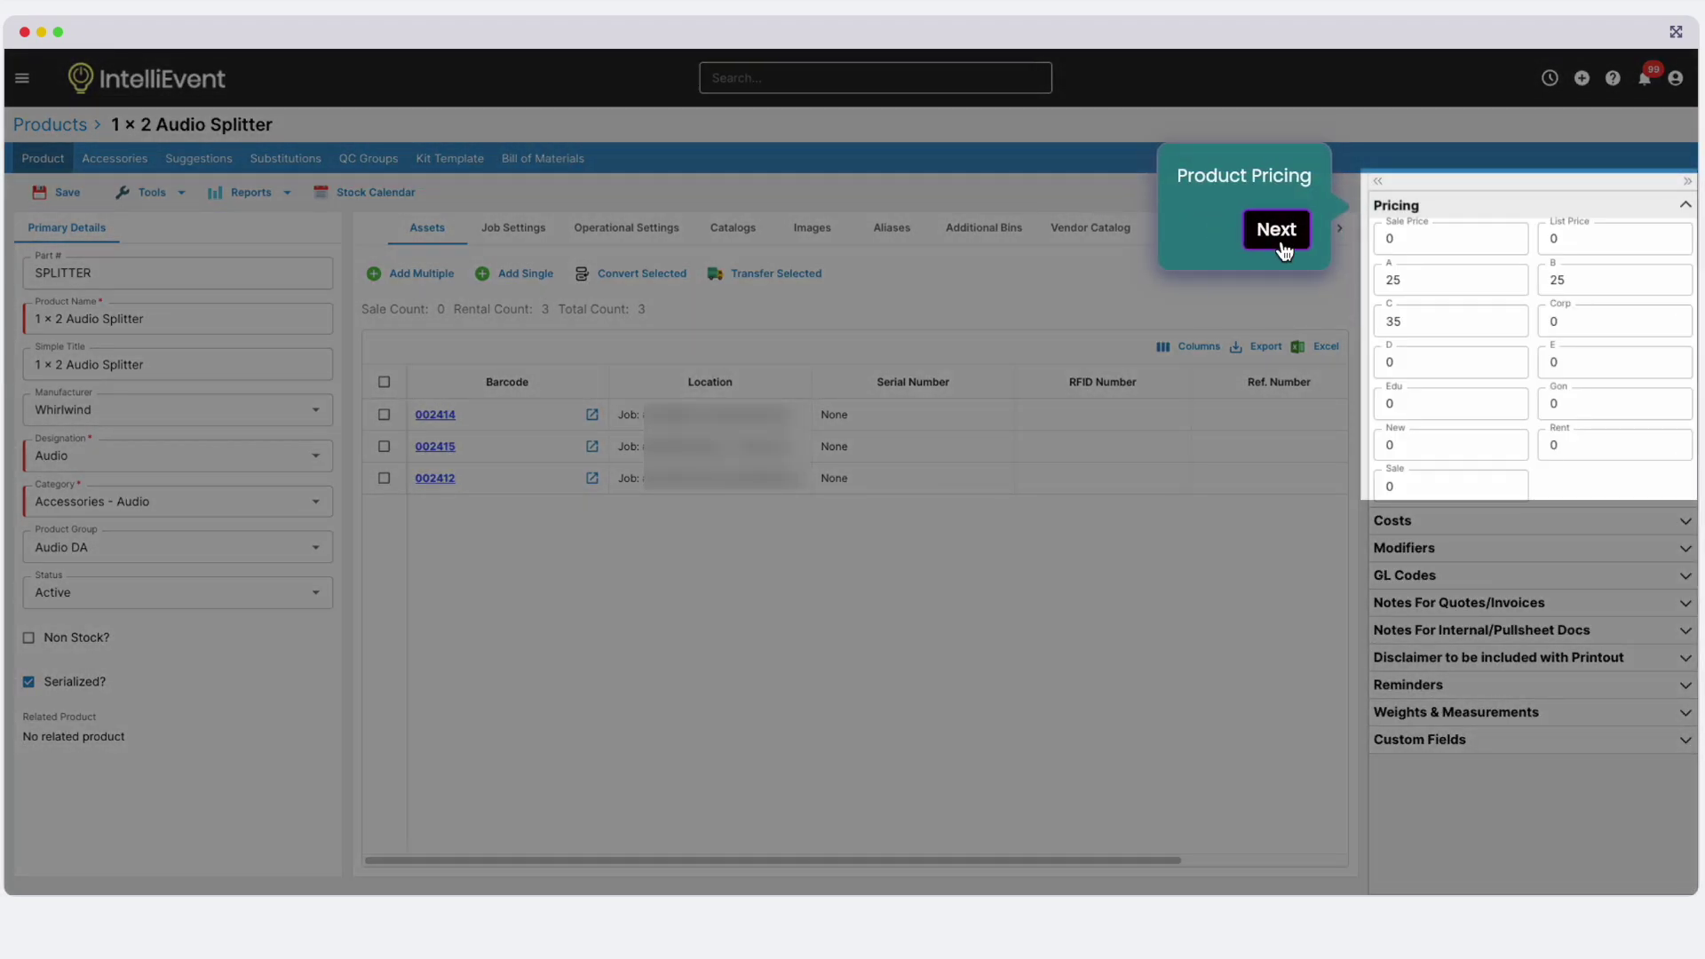
left_click(1282, 249)
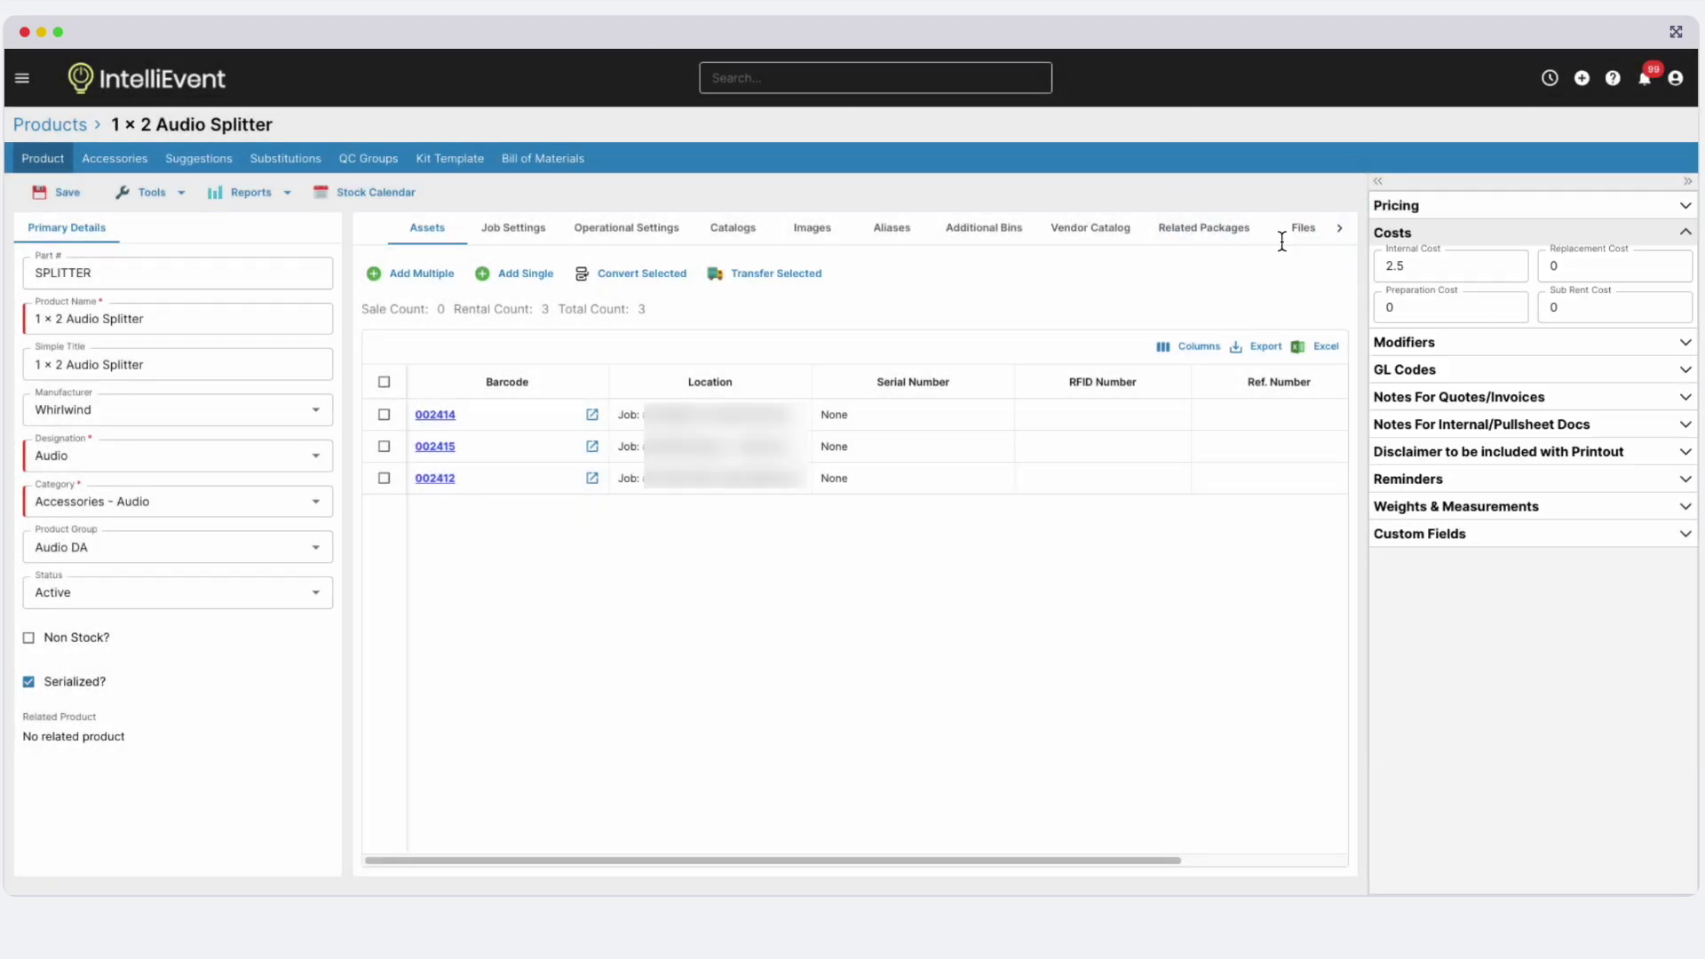
left_click(1287, 305)
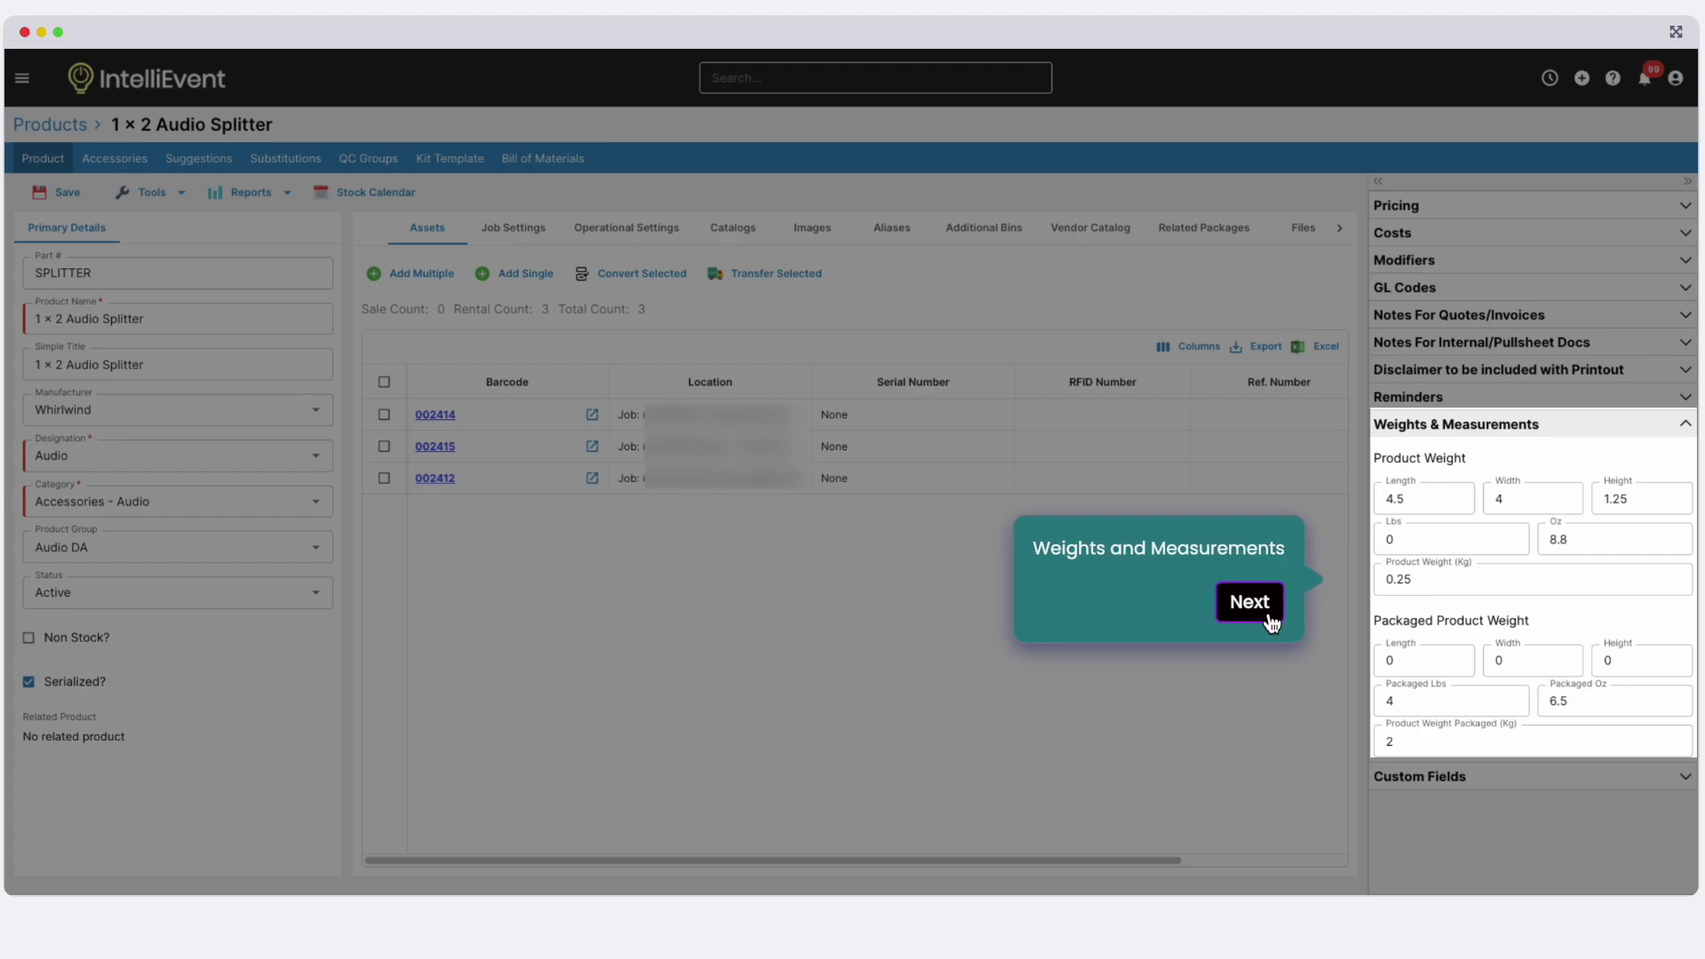
left_click(1268, 618)
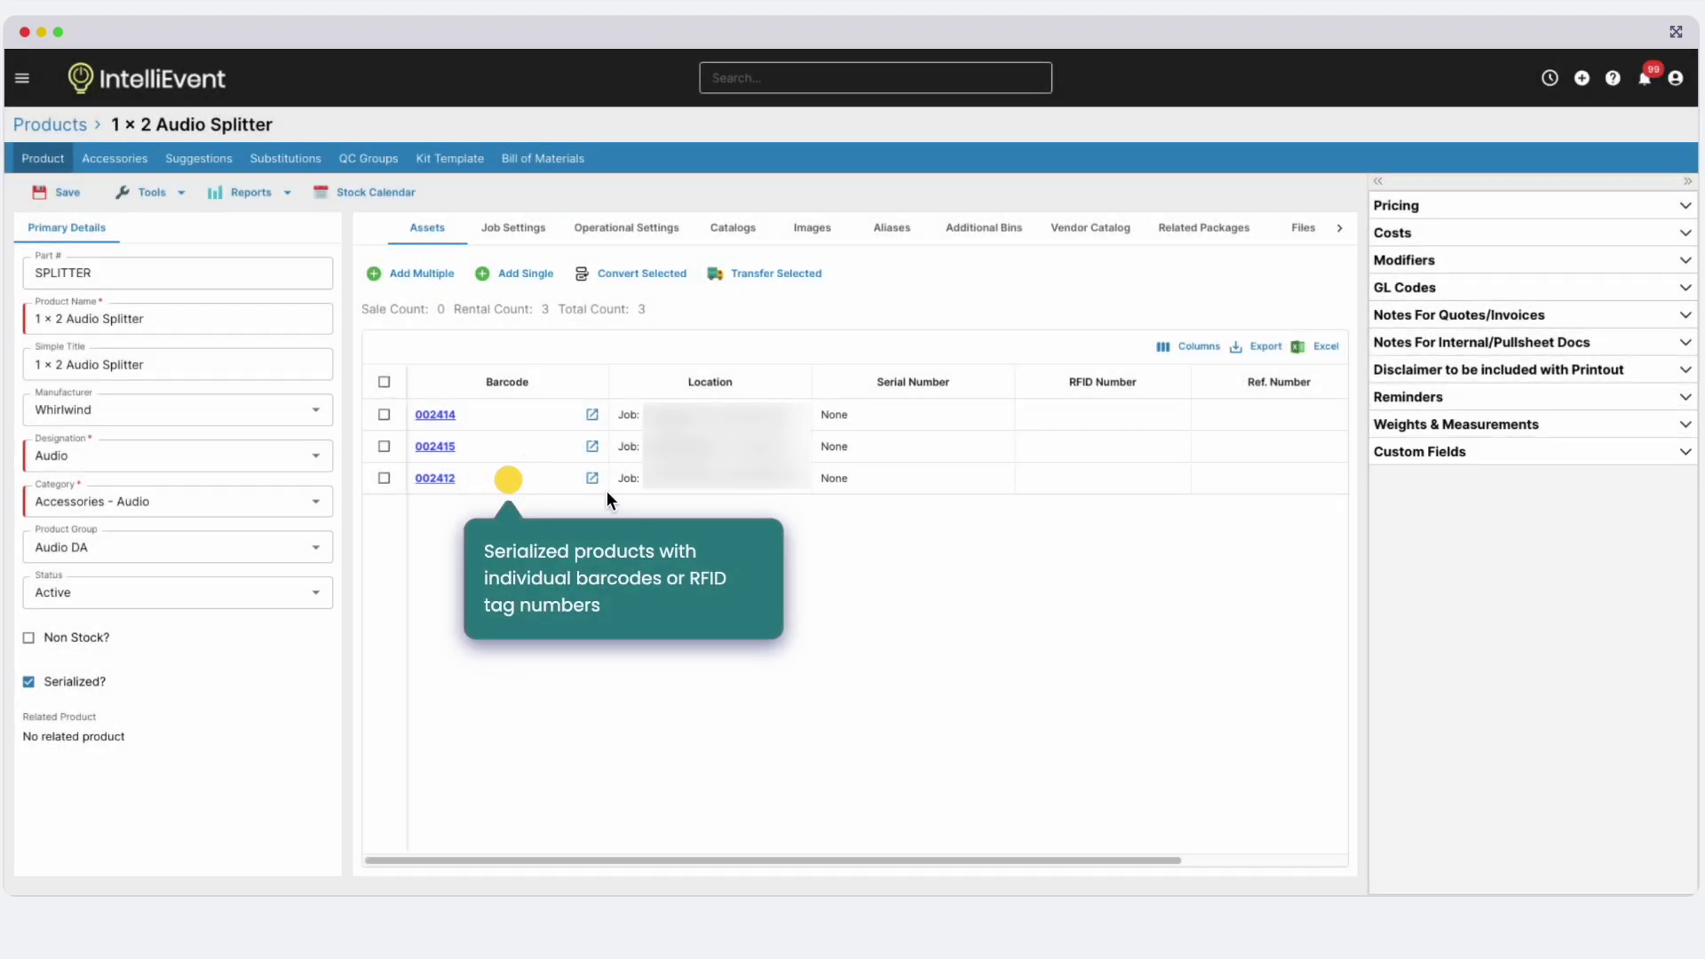
Tour the 10' XLR Cable stock, offices, warehouses and products, then view the *2 Speaker Sound System - Powered package items.
left_click(511, 485)
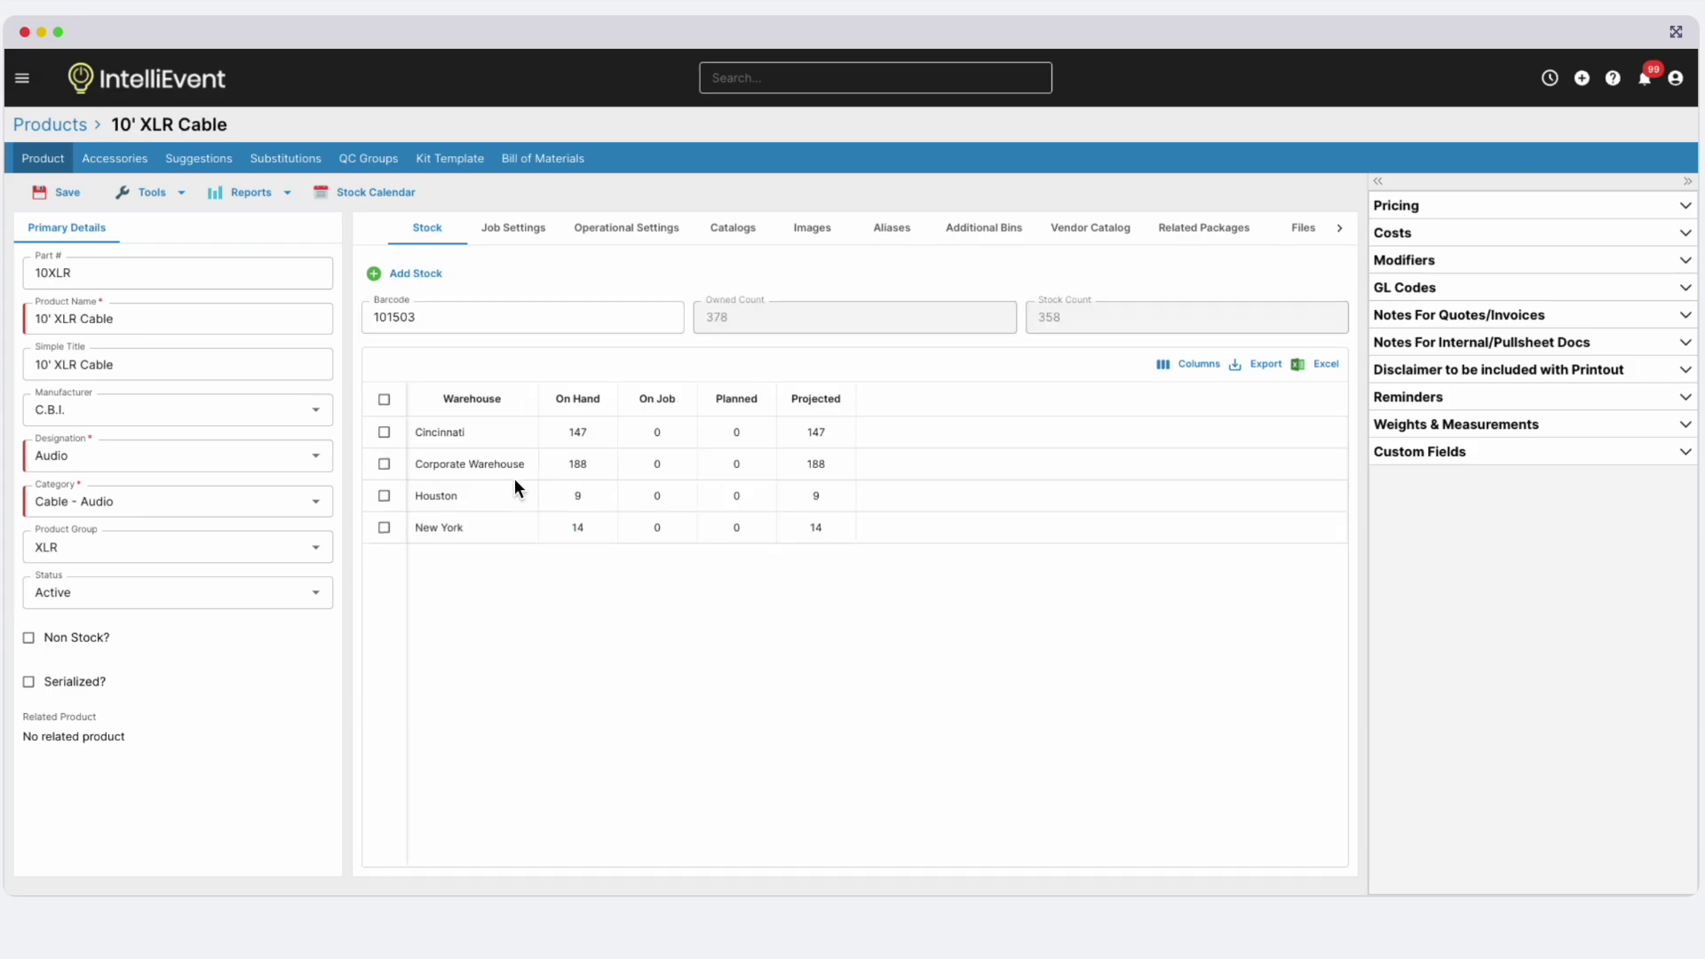
left_click(579, 562)
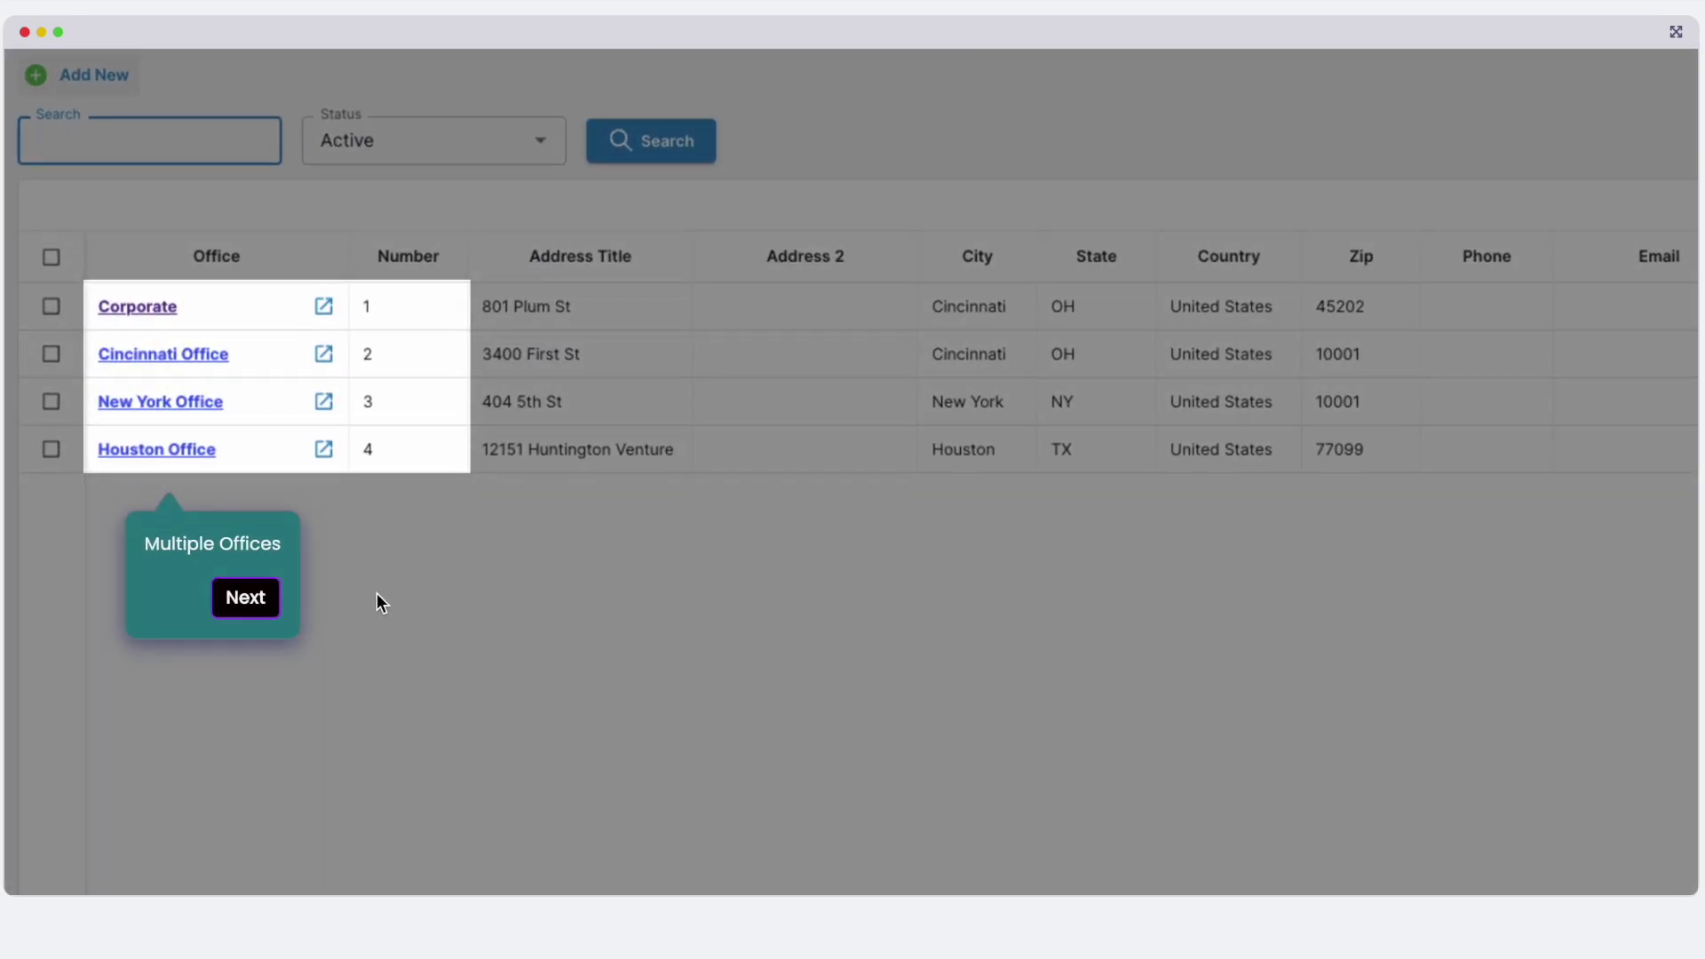
left_click(274, 609)
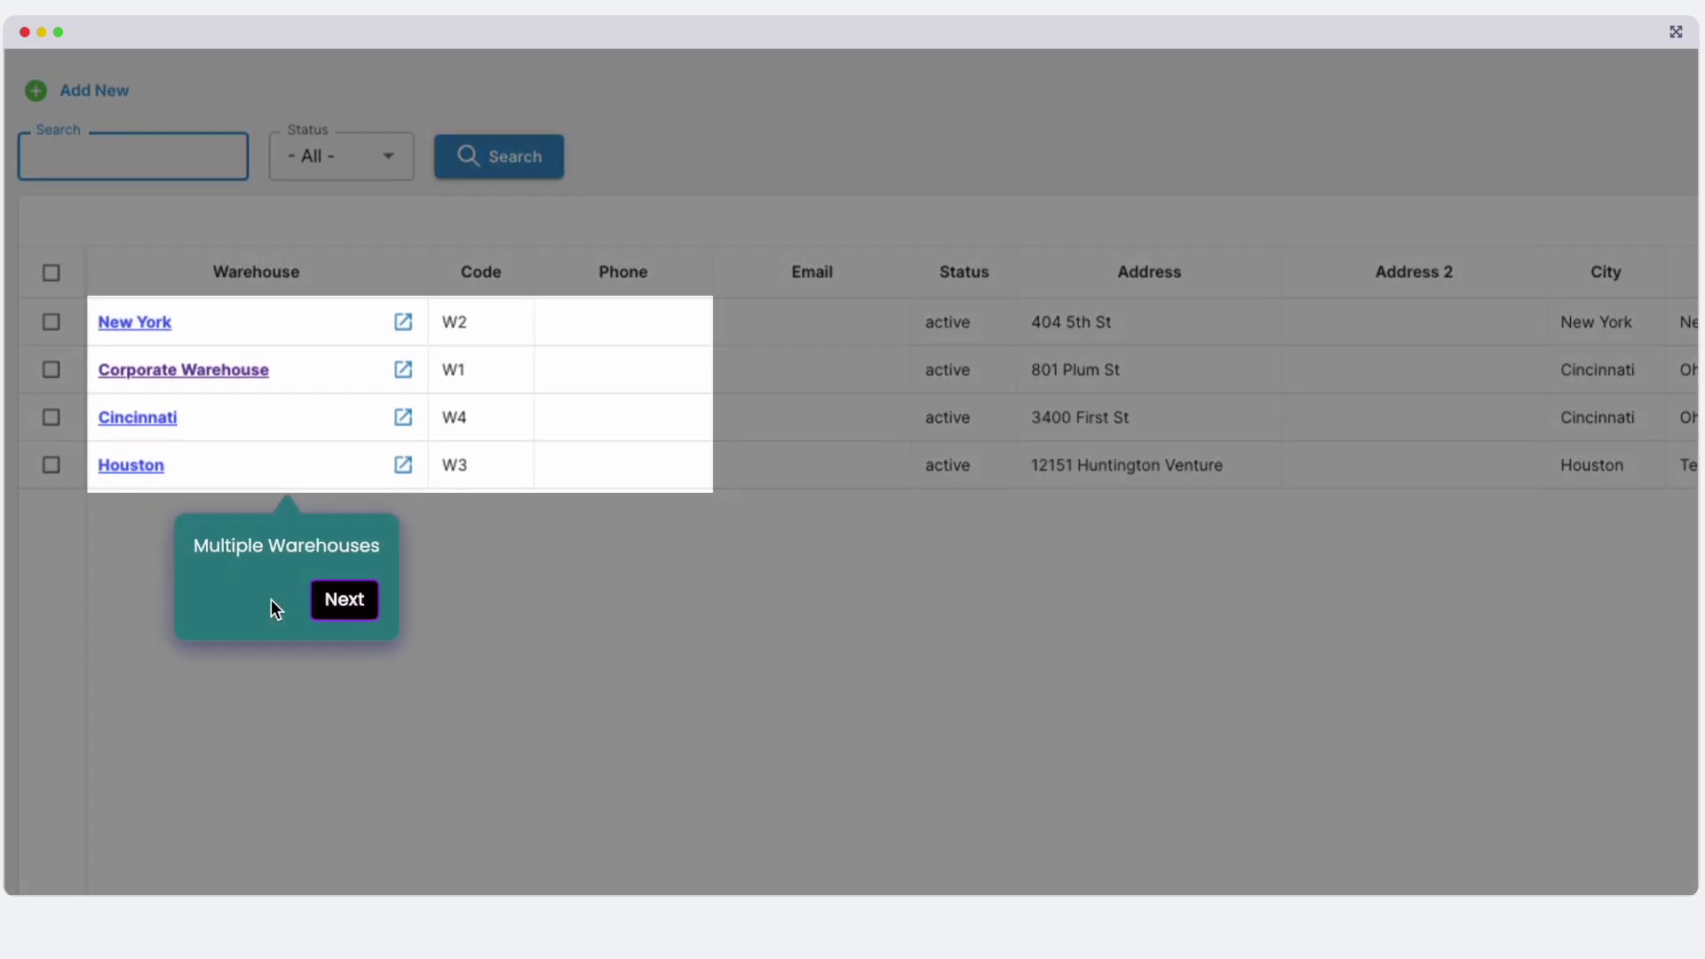
left_click(364, 609)
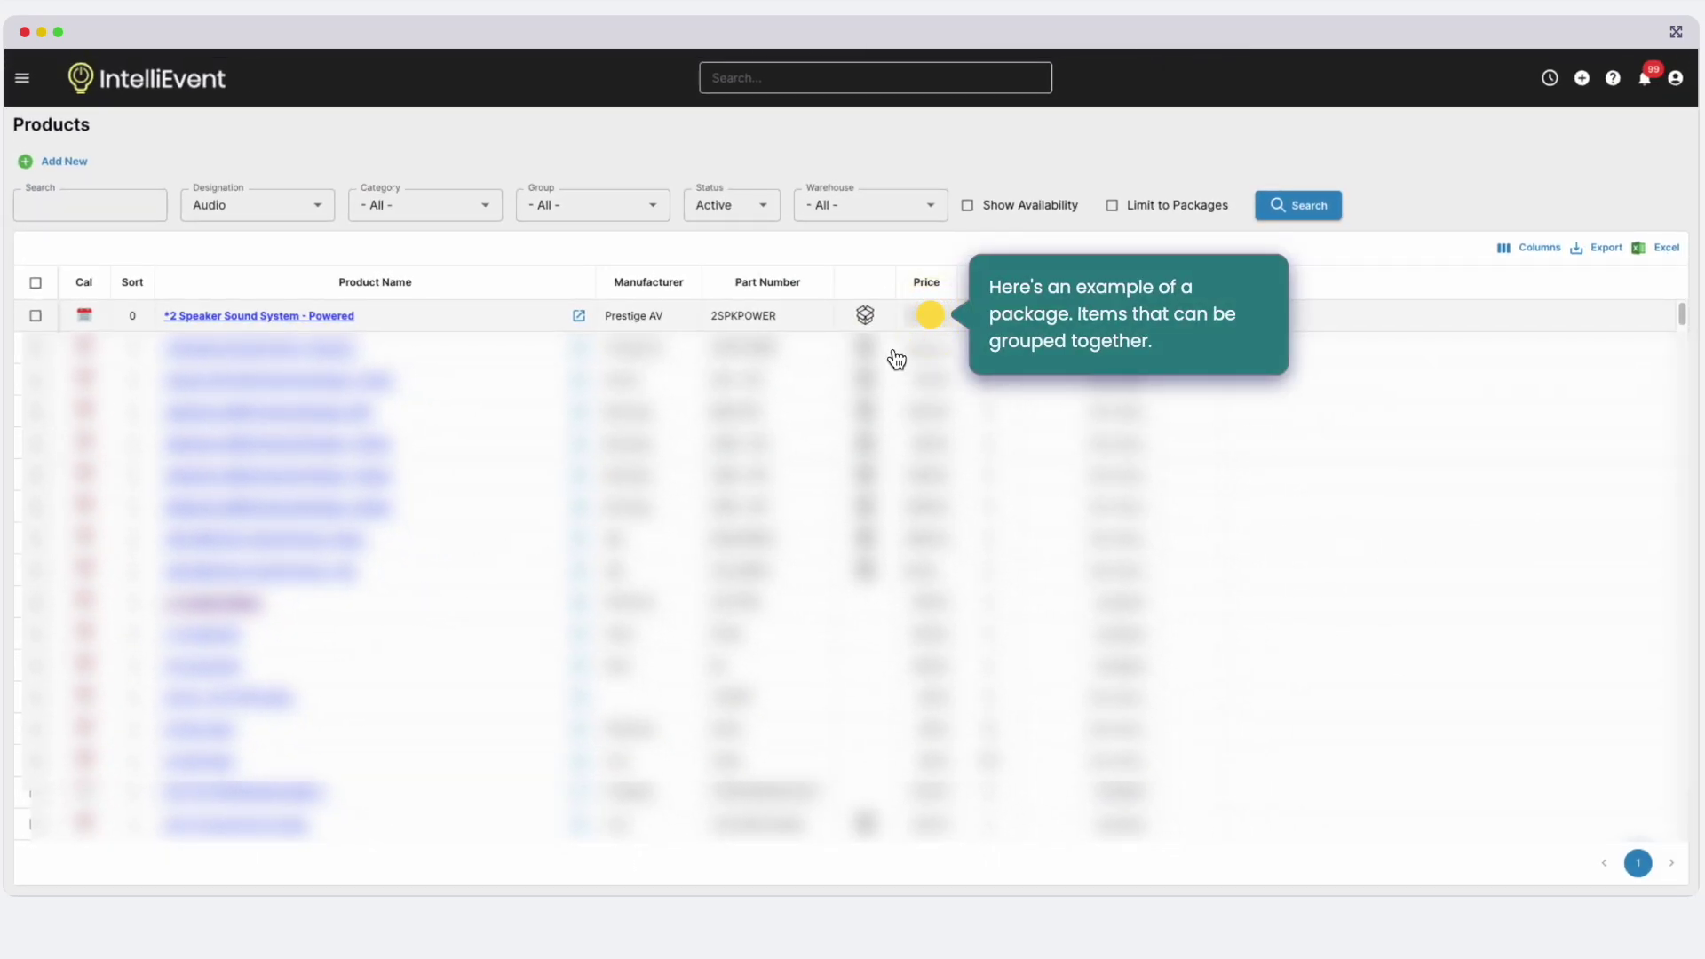
left_click(931, 319)
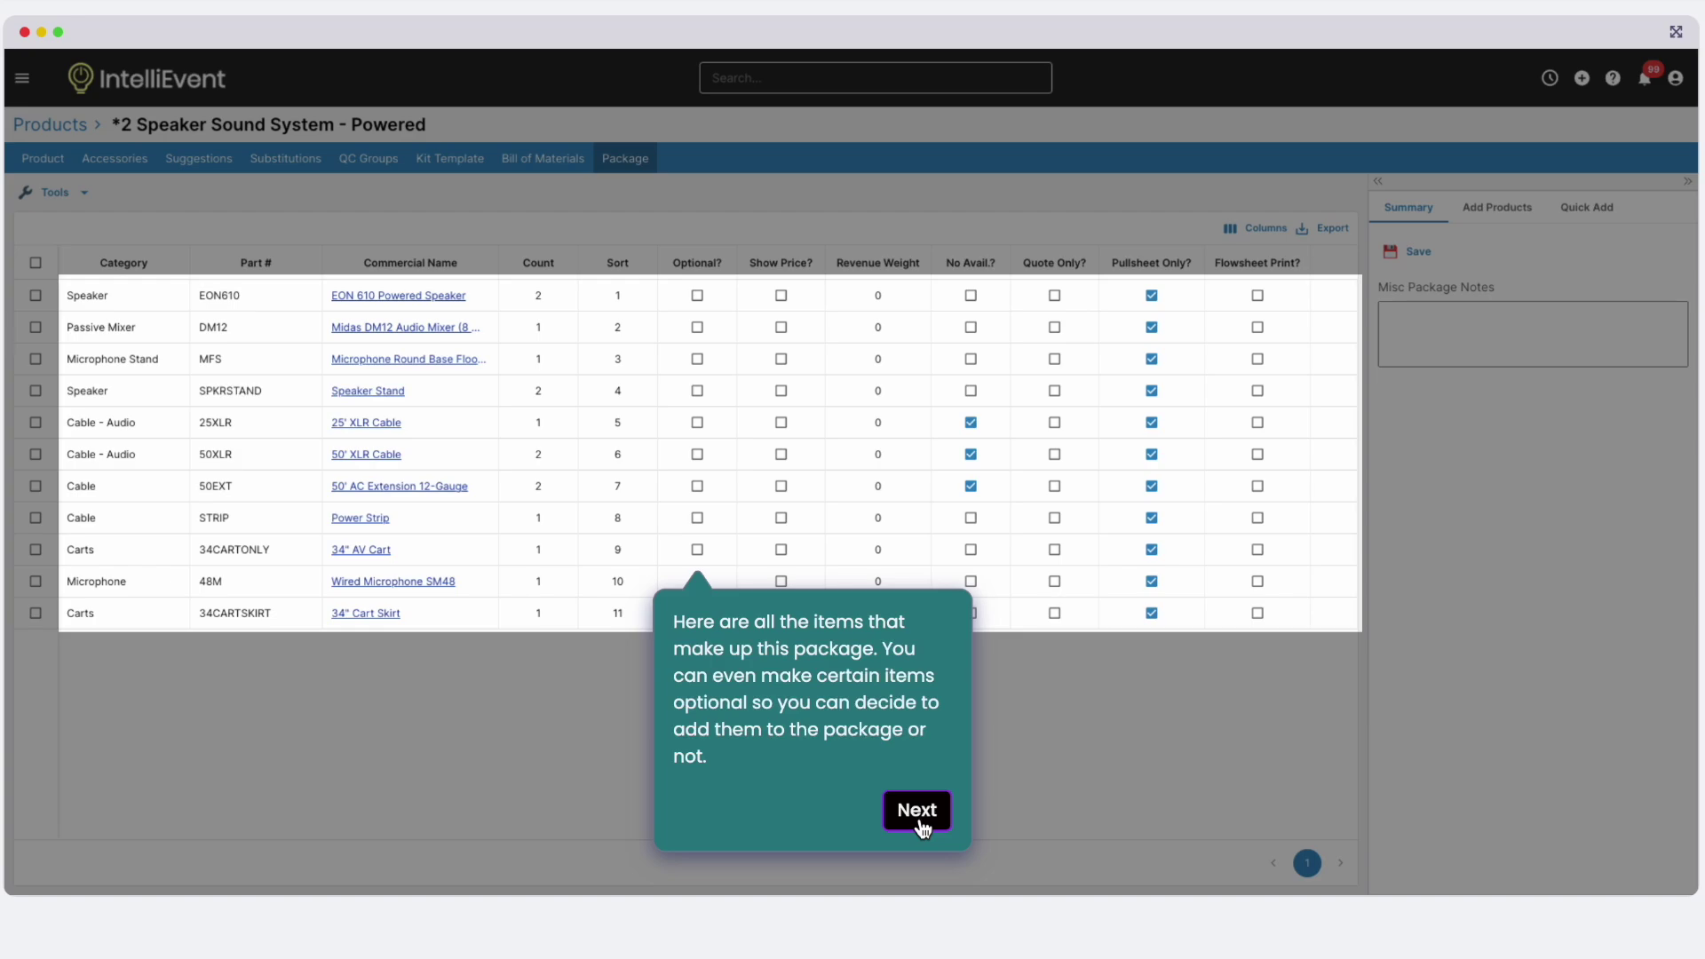
Go to the Kits list and bring up the Create Temporary Kit form.
left_click(917, 812)
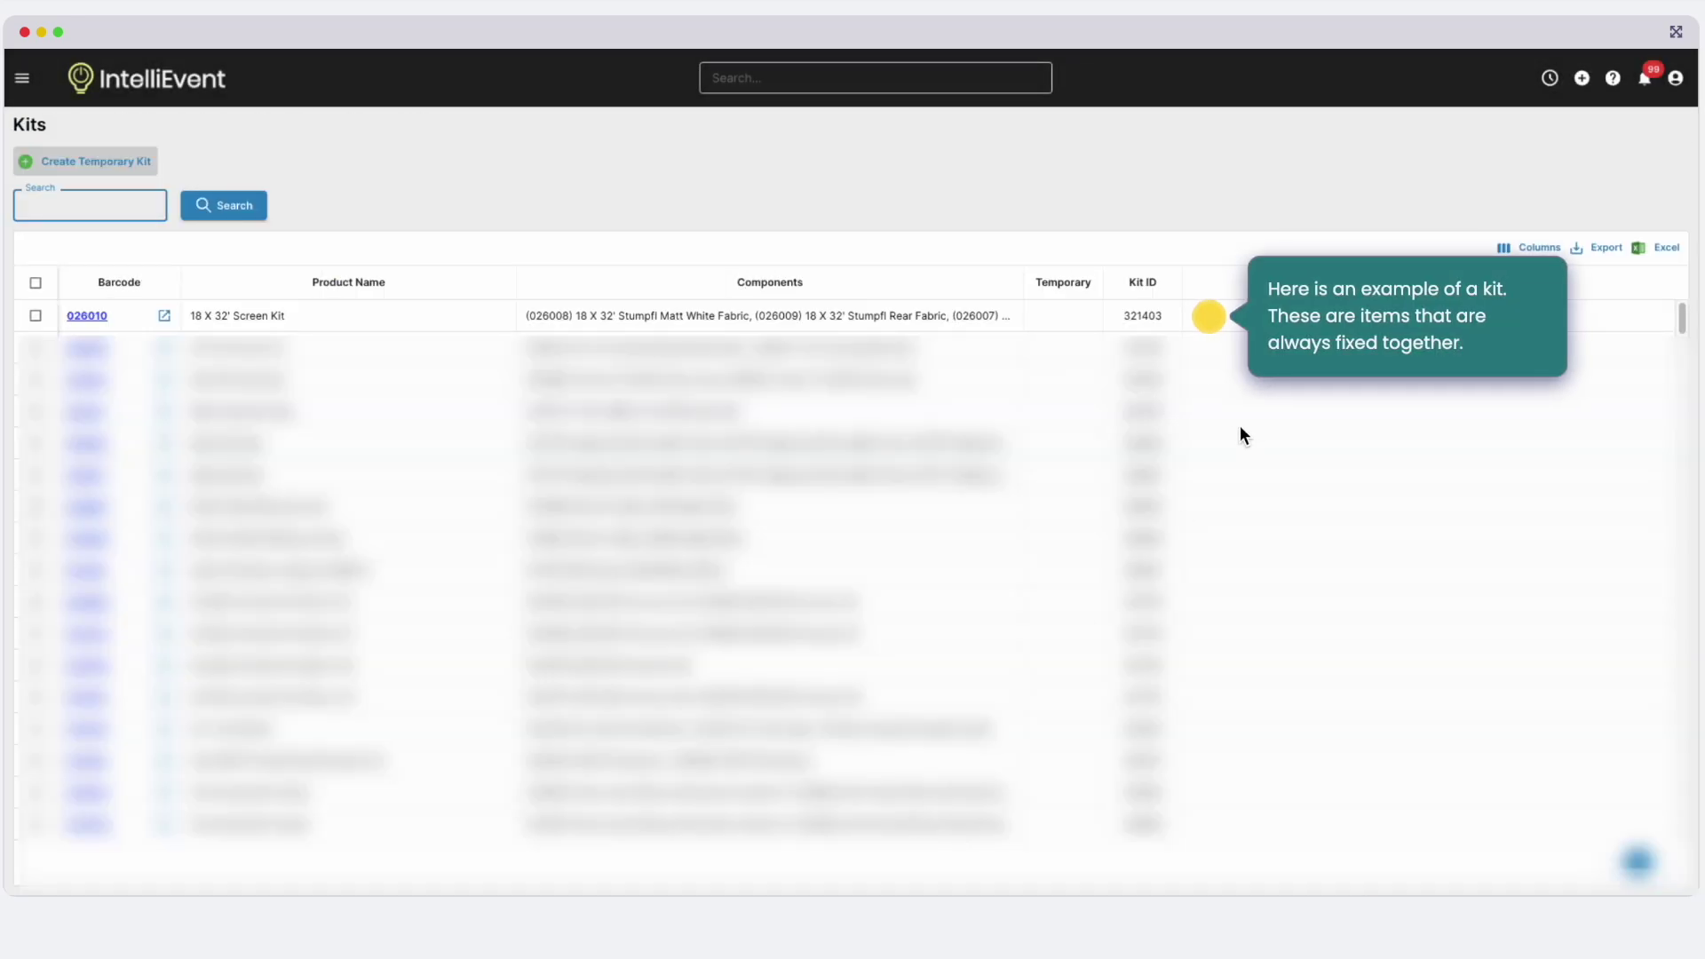
left_click(1213, 323)
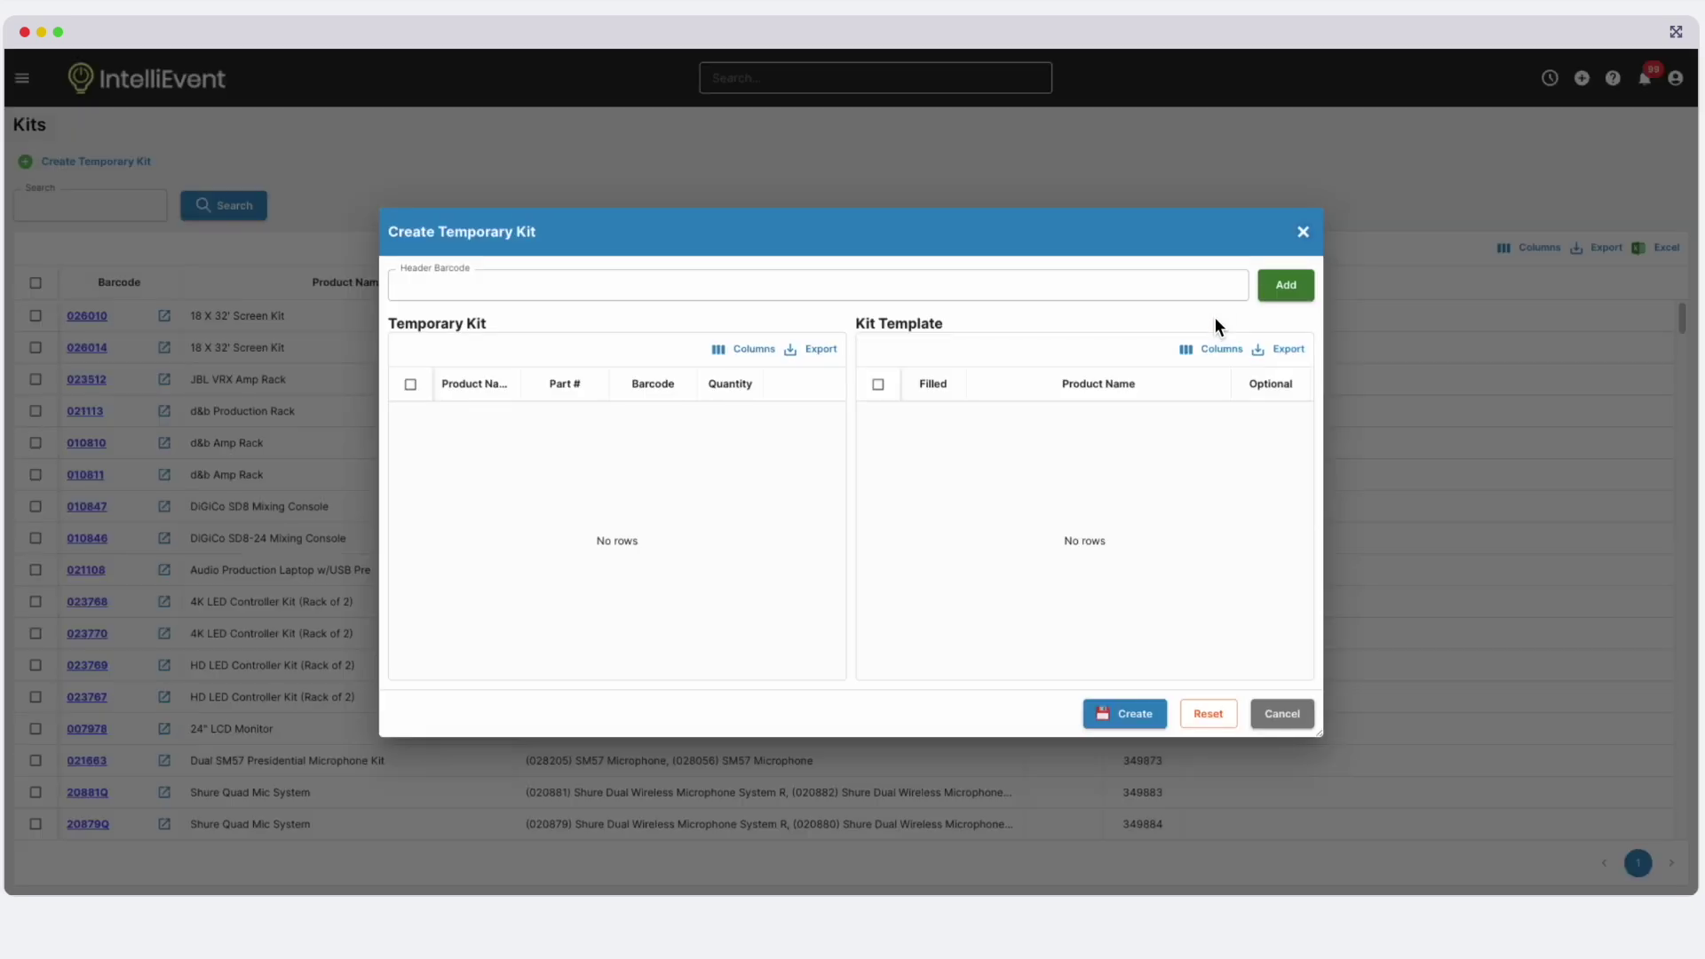
Open job 214159 Demo and review its Job Name, Client, Start and End Date fields.
left_click(431, 476)
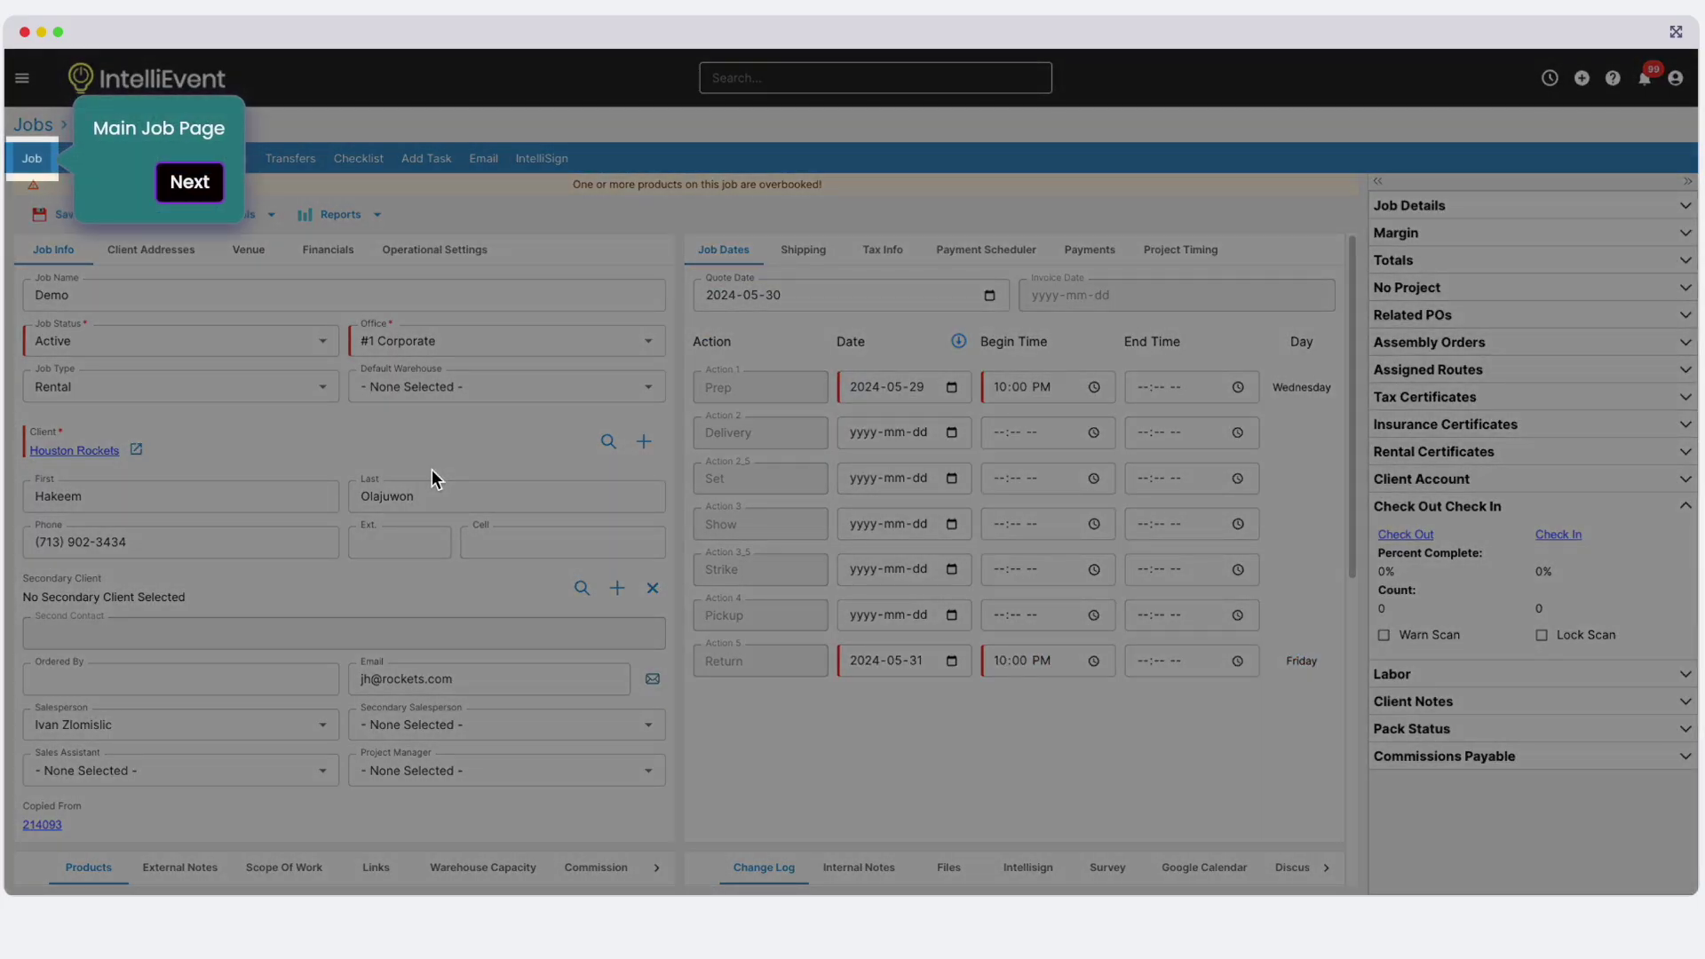
left_click(218, 197)
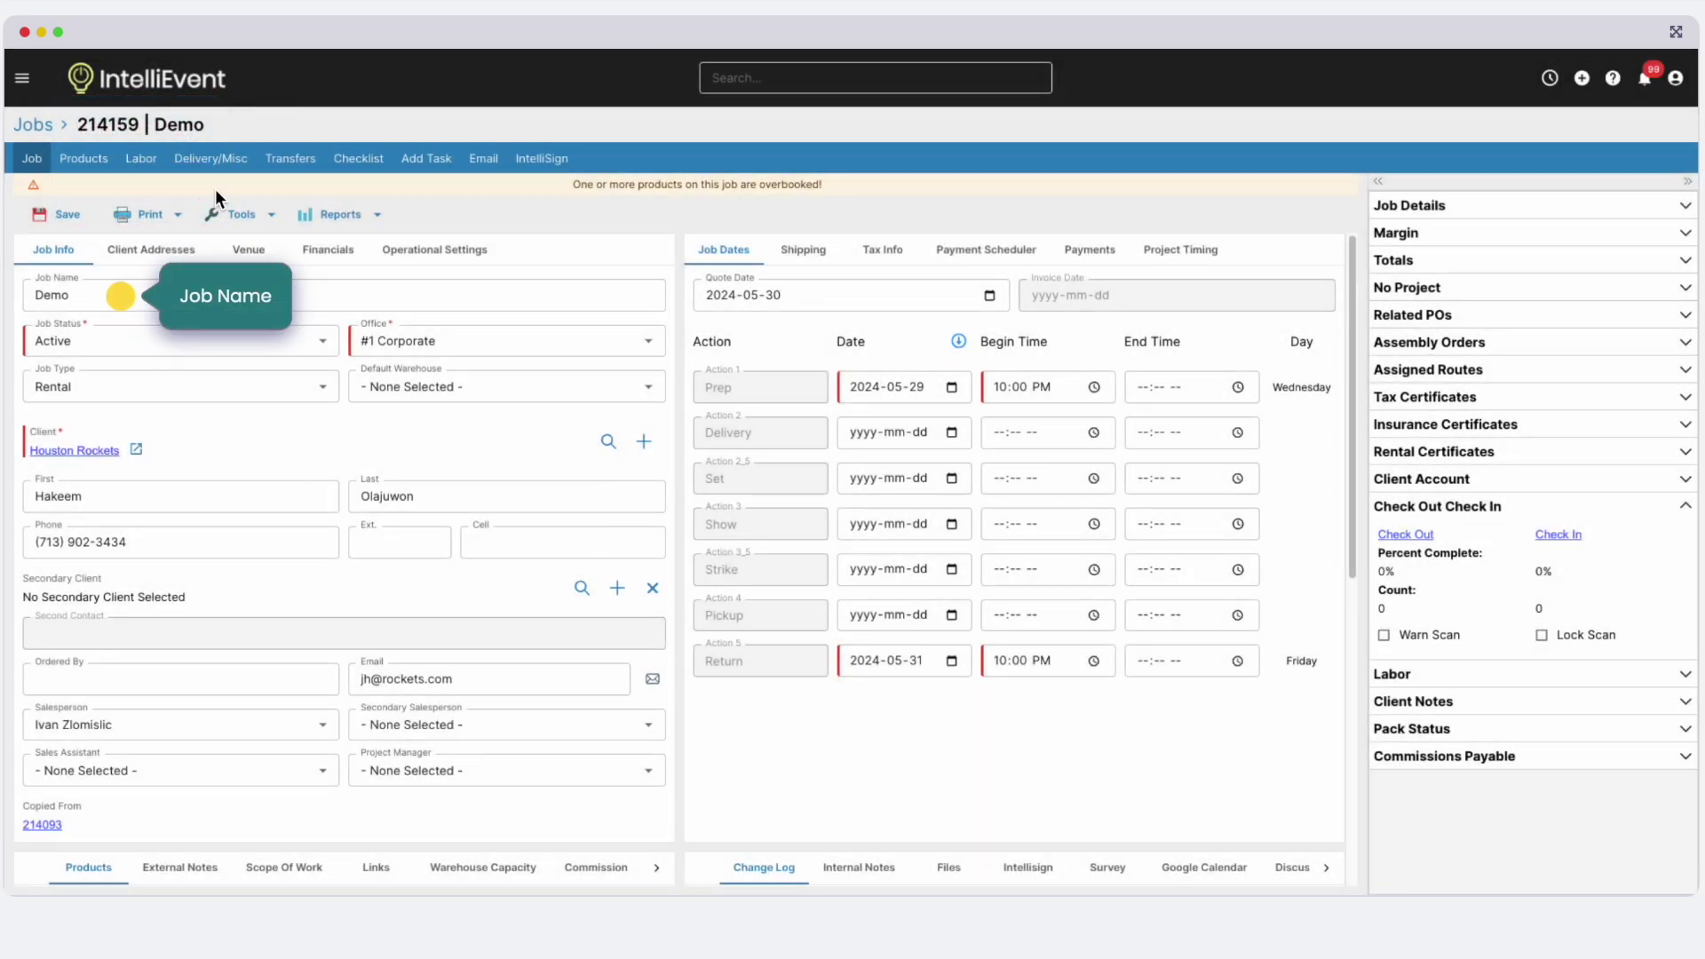
left_click(130, 302)
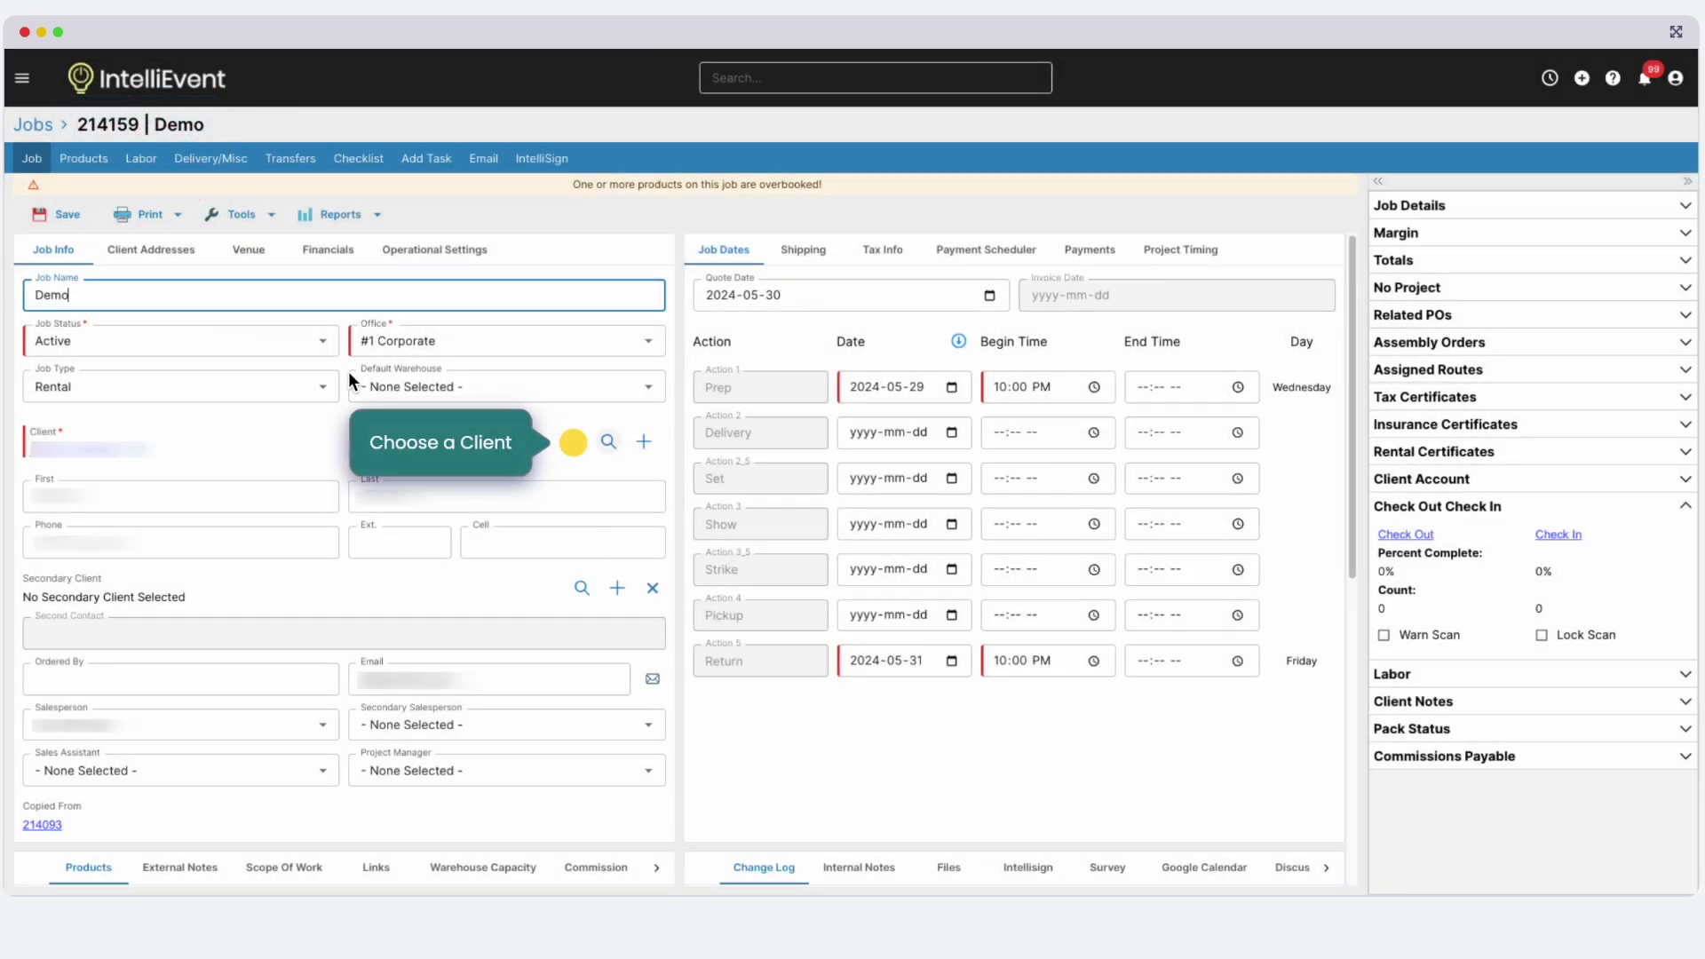
left_click(579, 447)
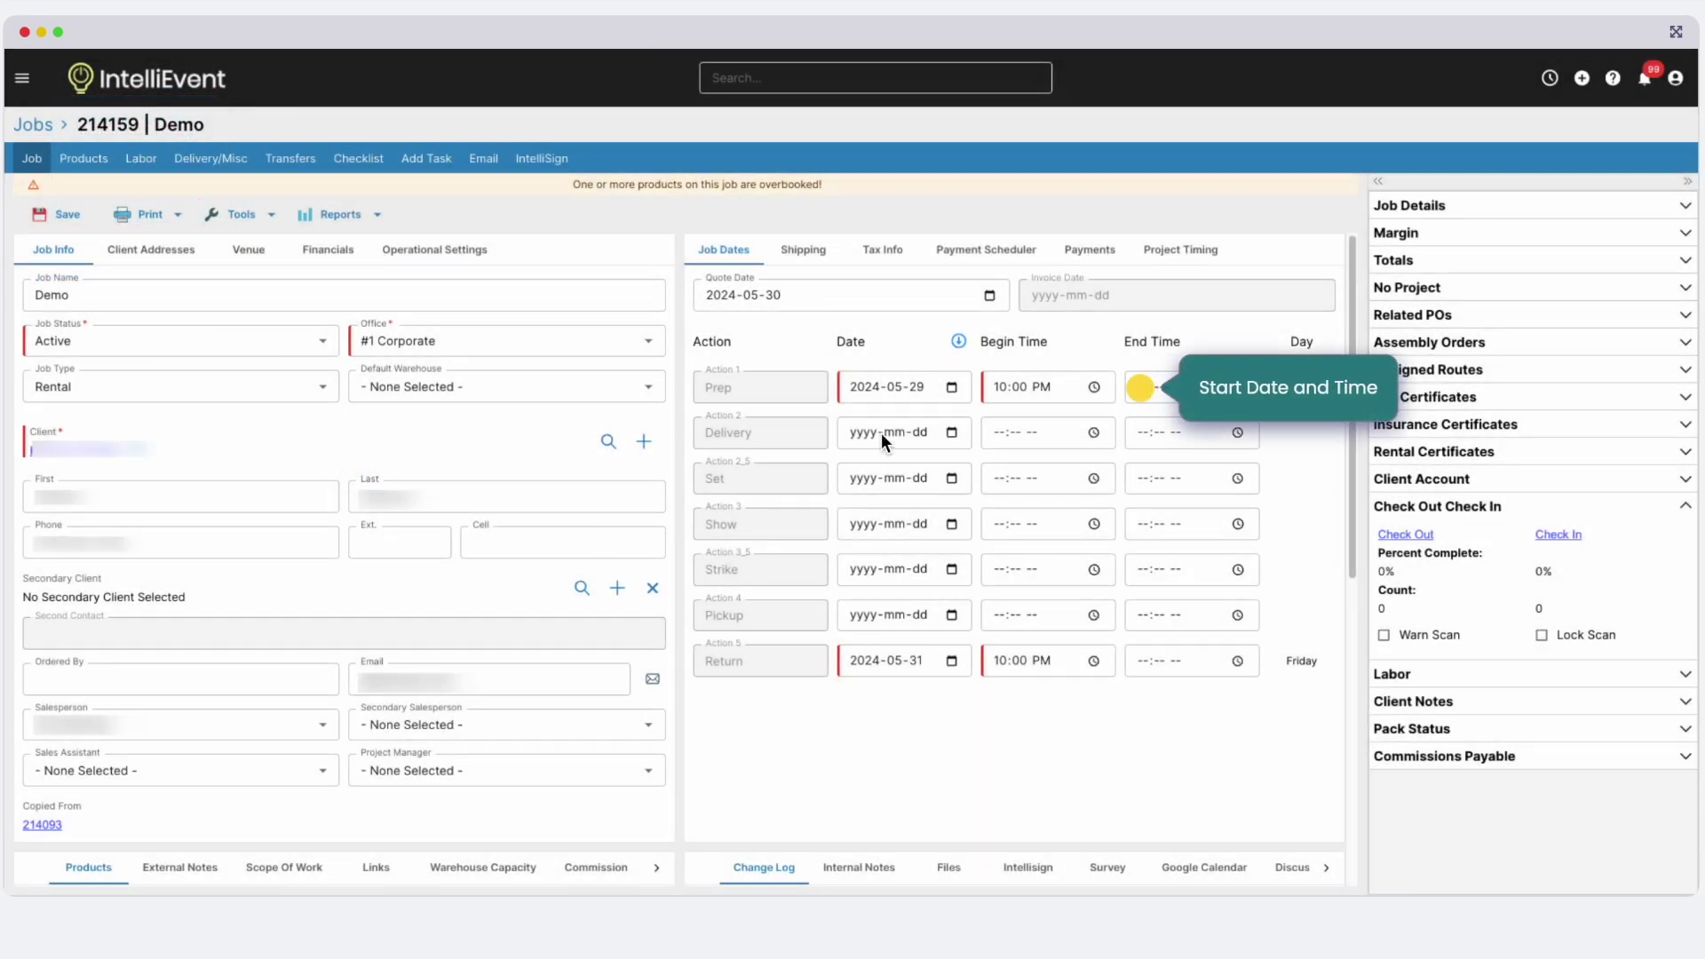
left_click(1139, 390)
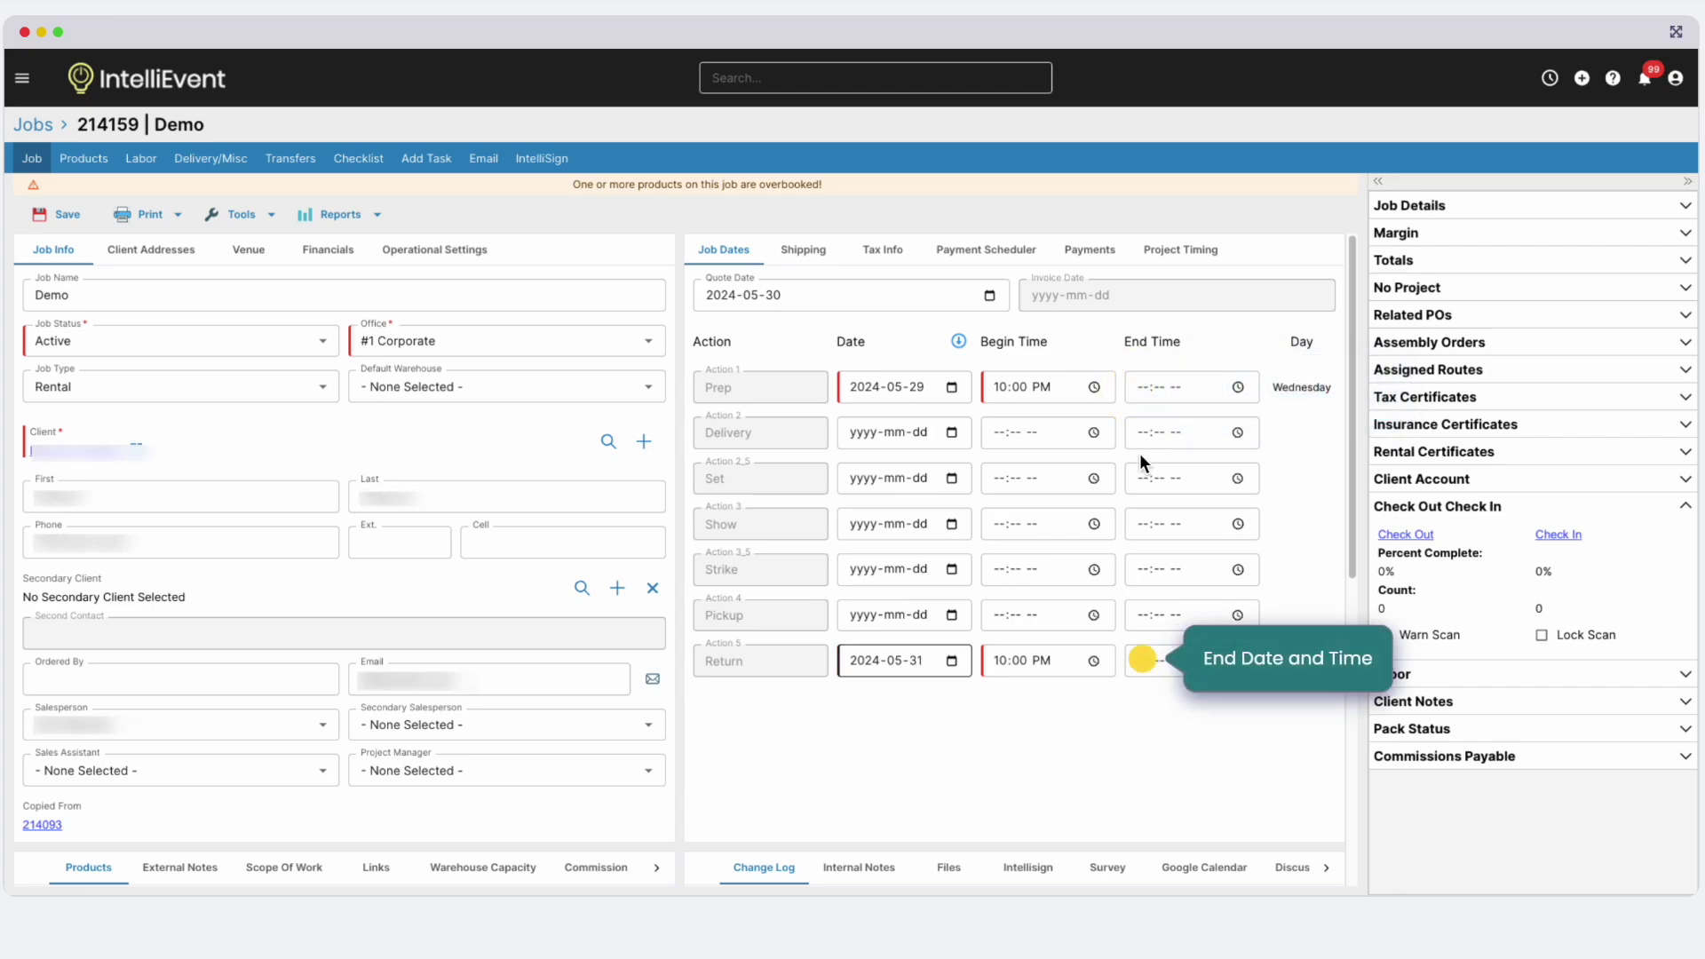
left_click(1142, 664)
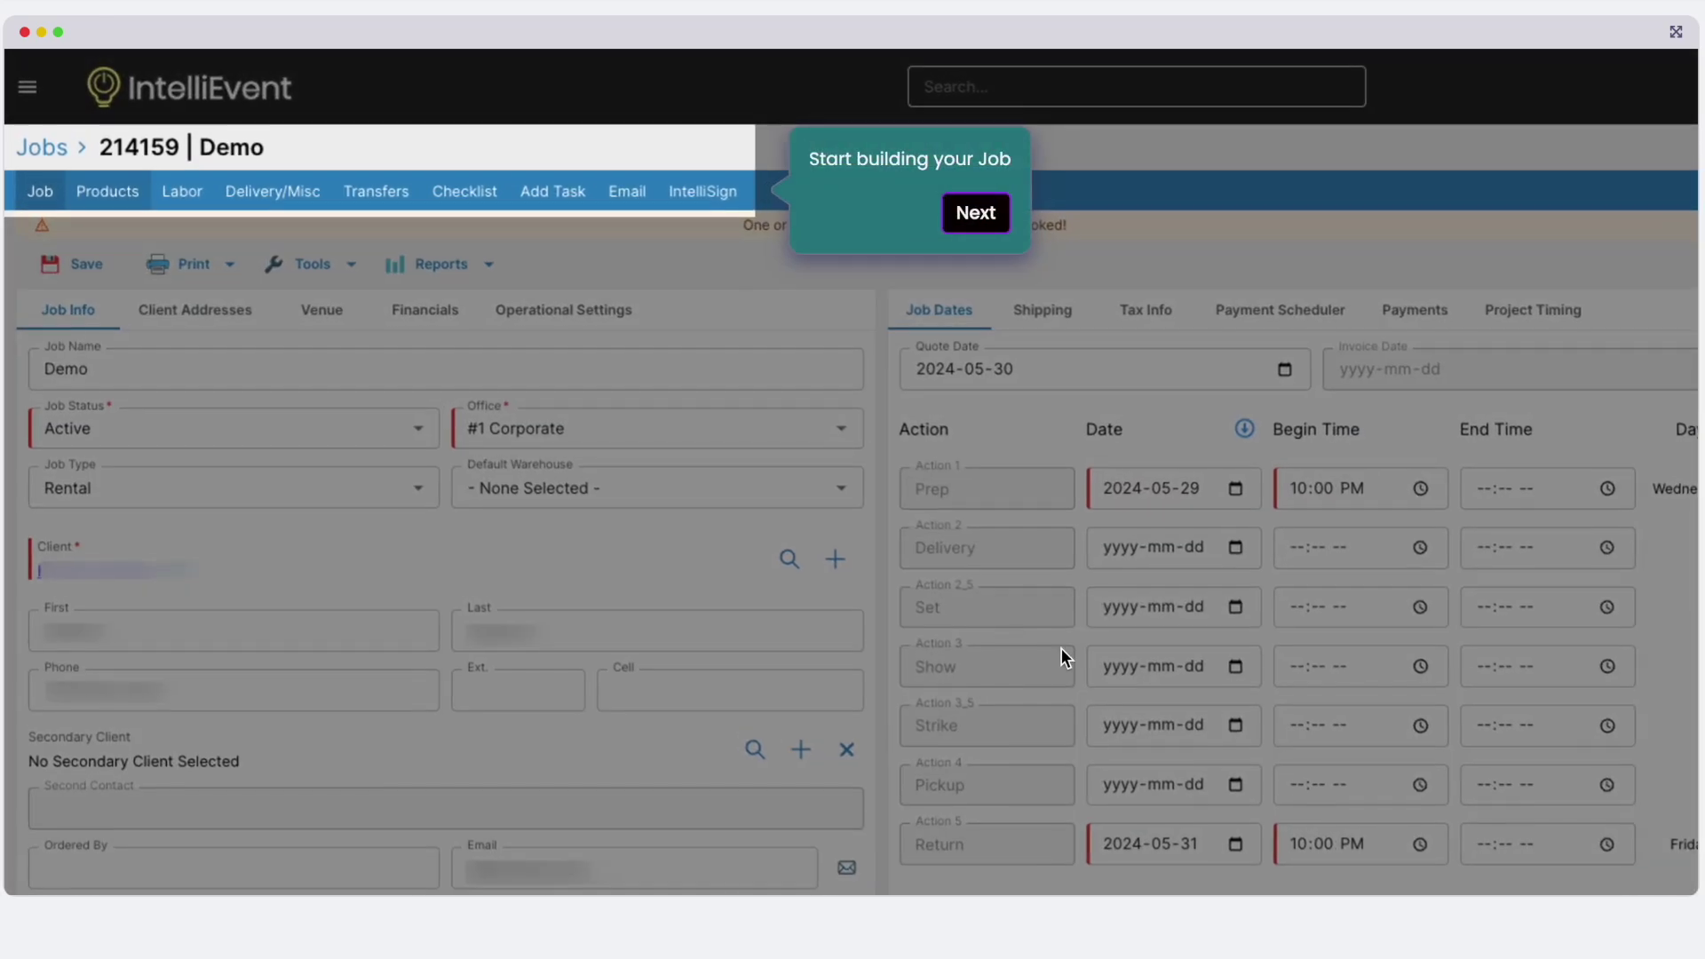
Show the job's products and open the General Session set's Edit Set form.
left_click(987, 233)
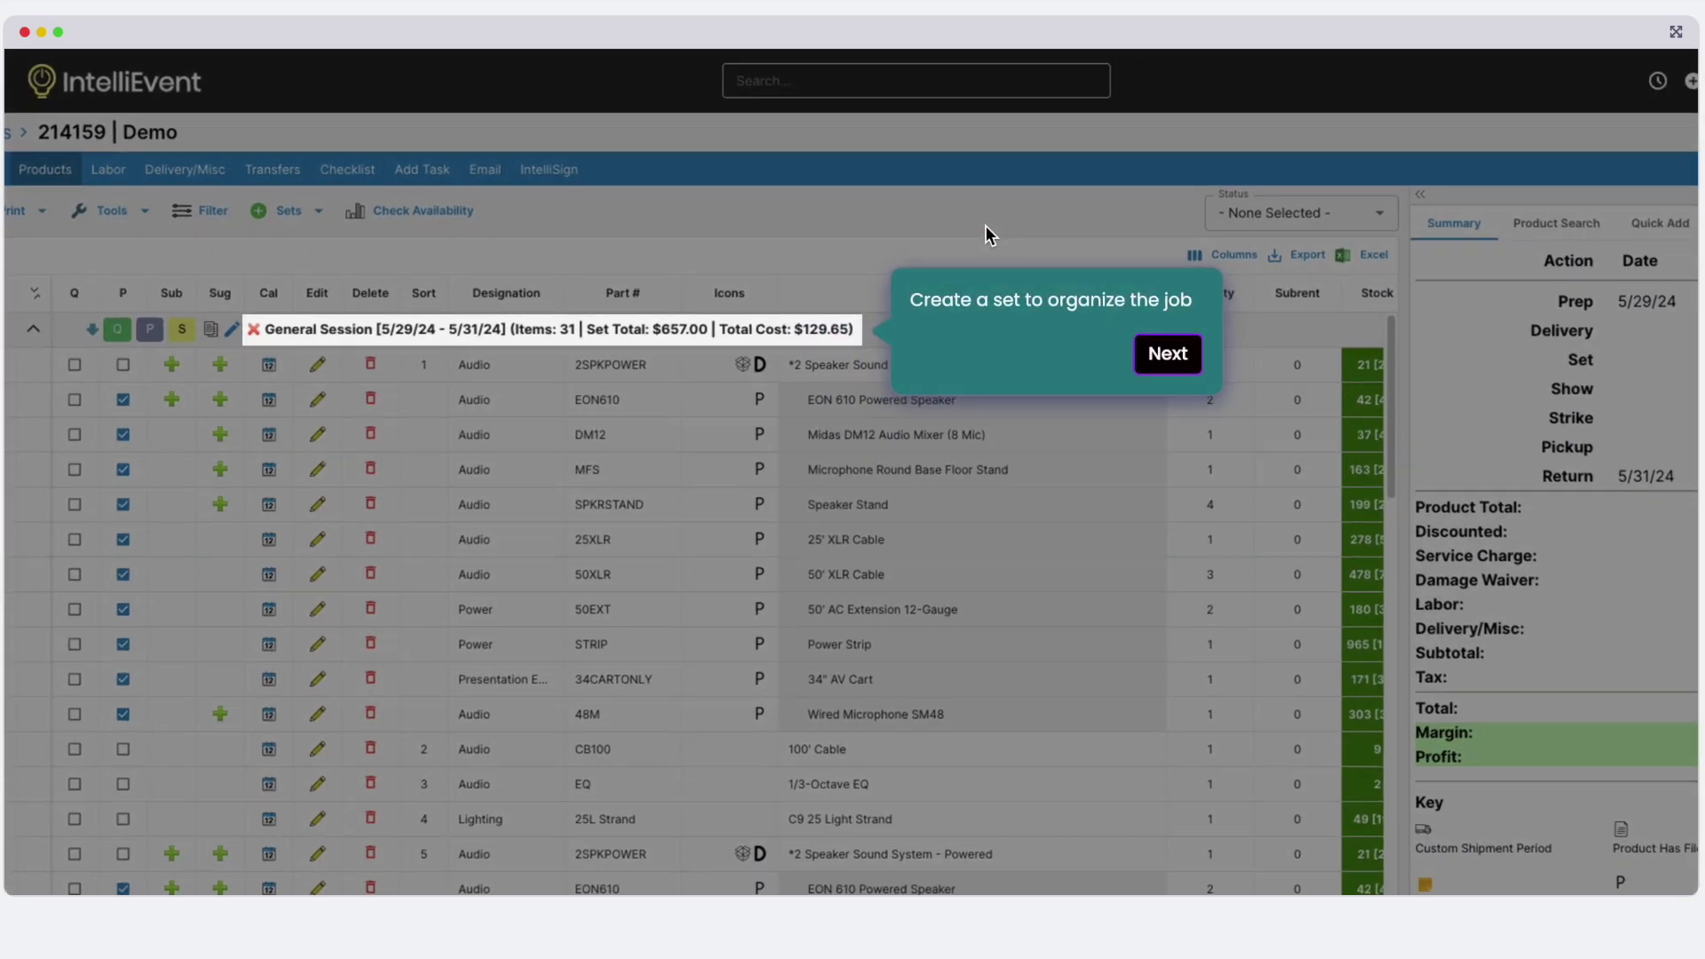
left_click(1168, 354)
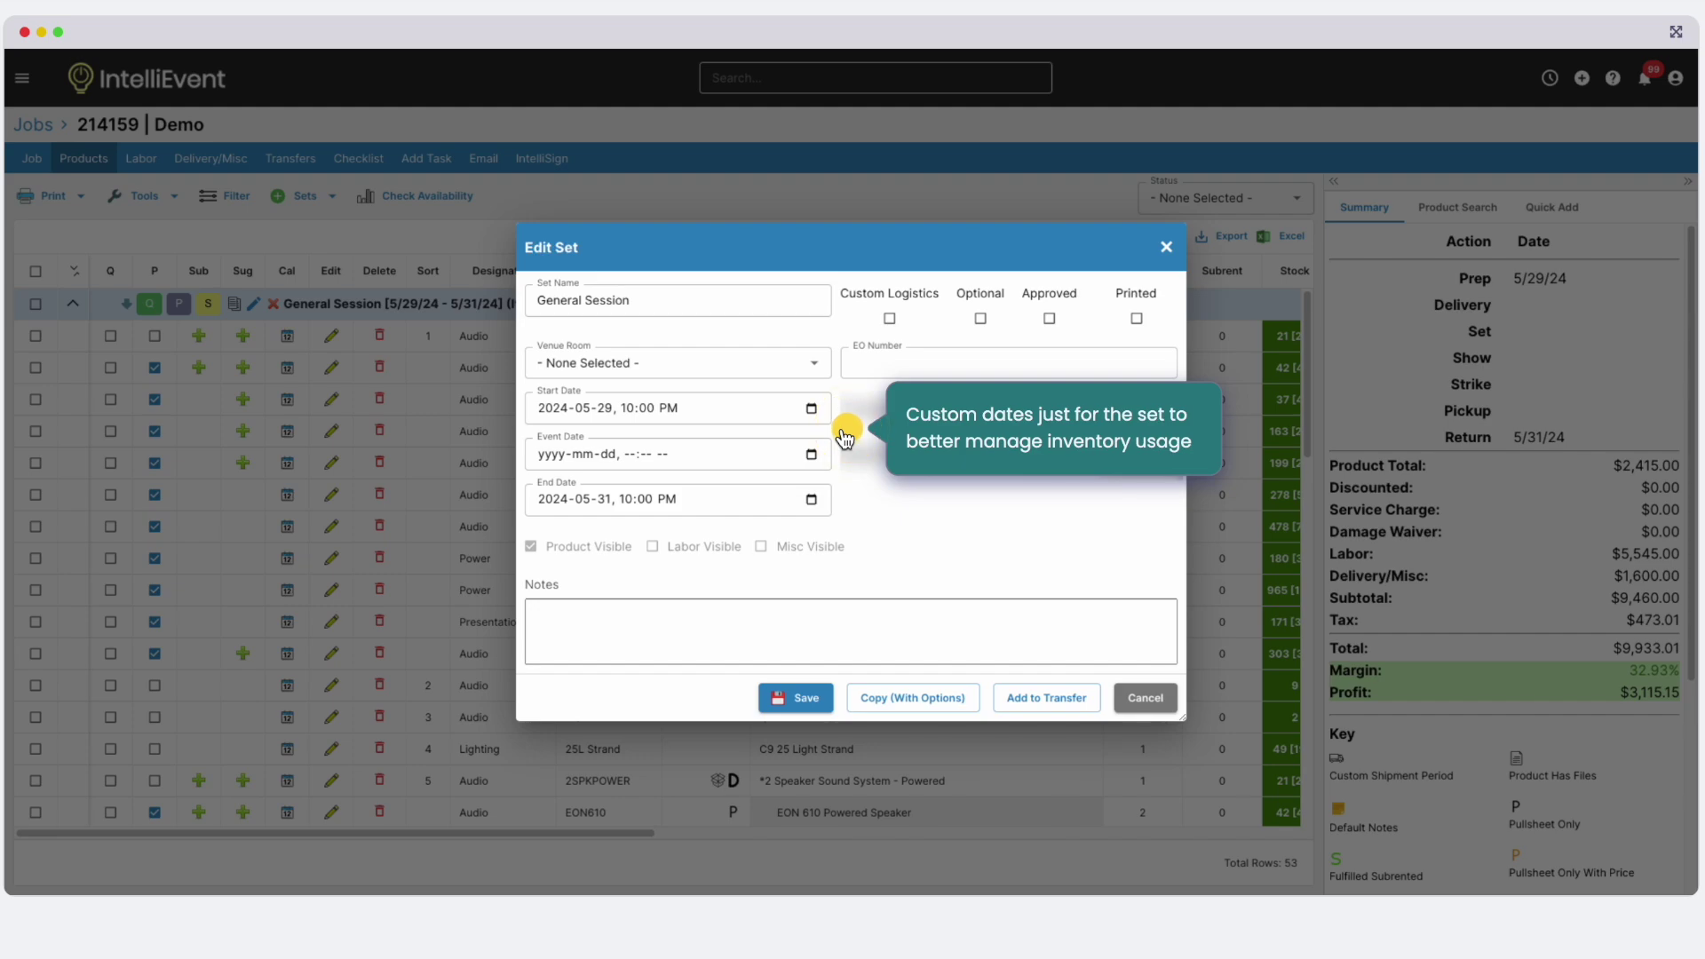
Close Edit Set, view Quick Add, then filter Product Search by Designation Audio for 100 items.
left_click(844, 437)
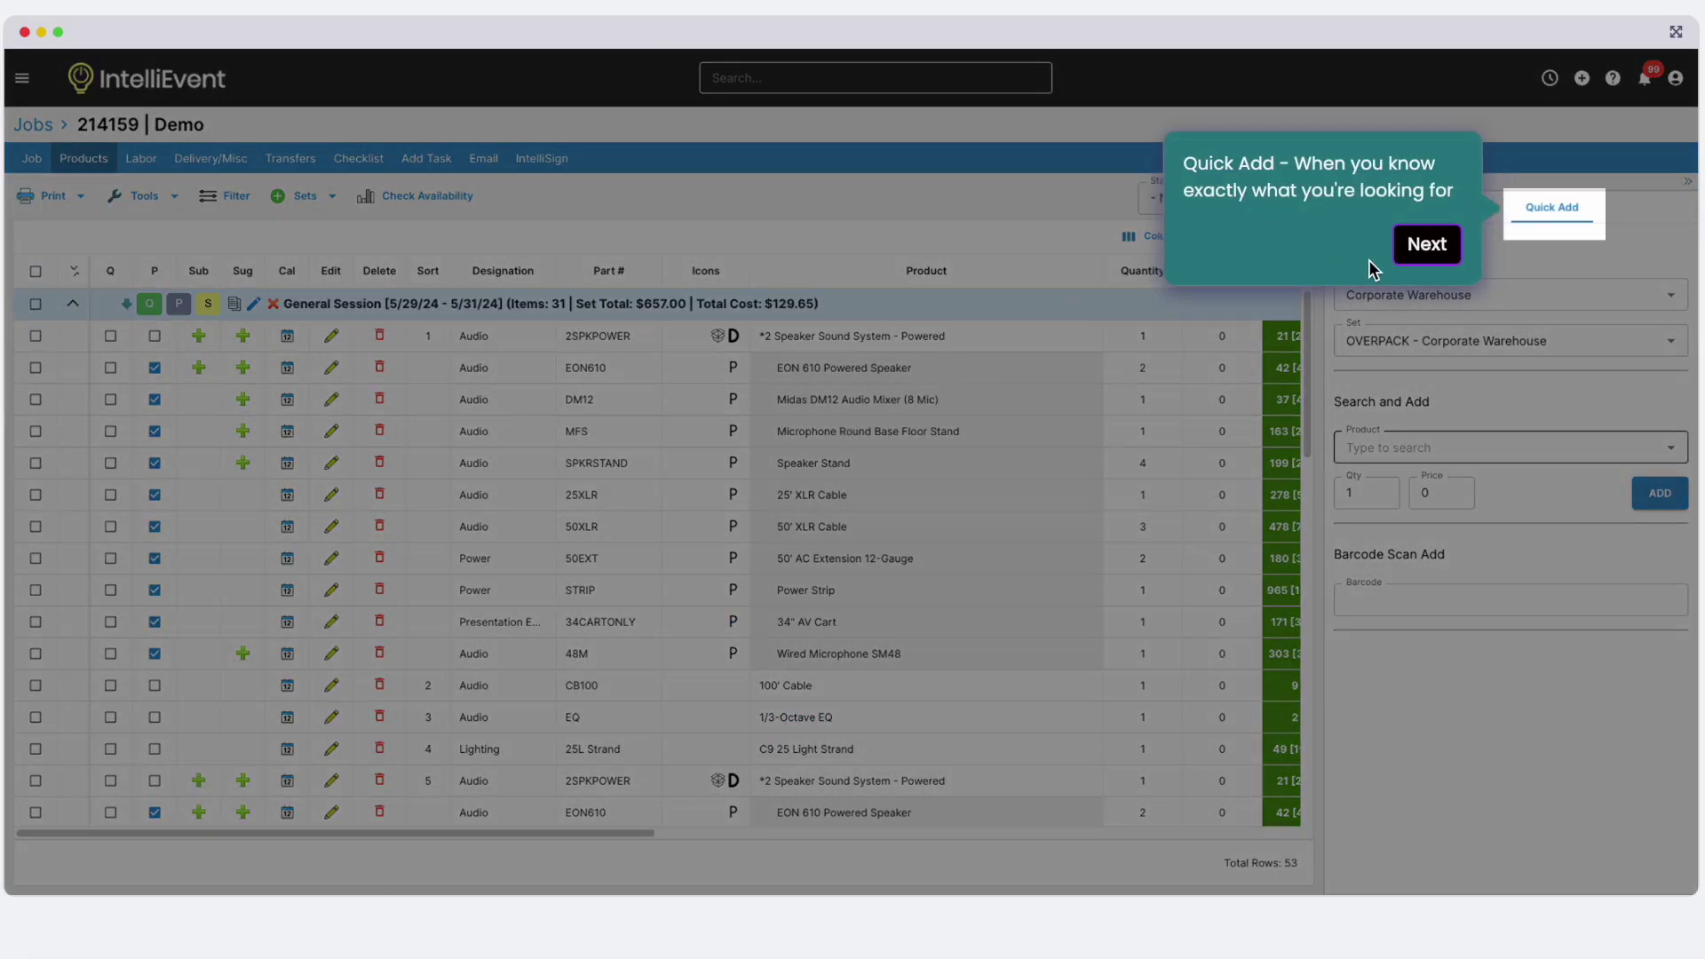
left_click(1421, 252)
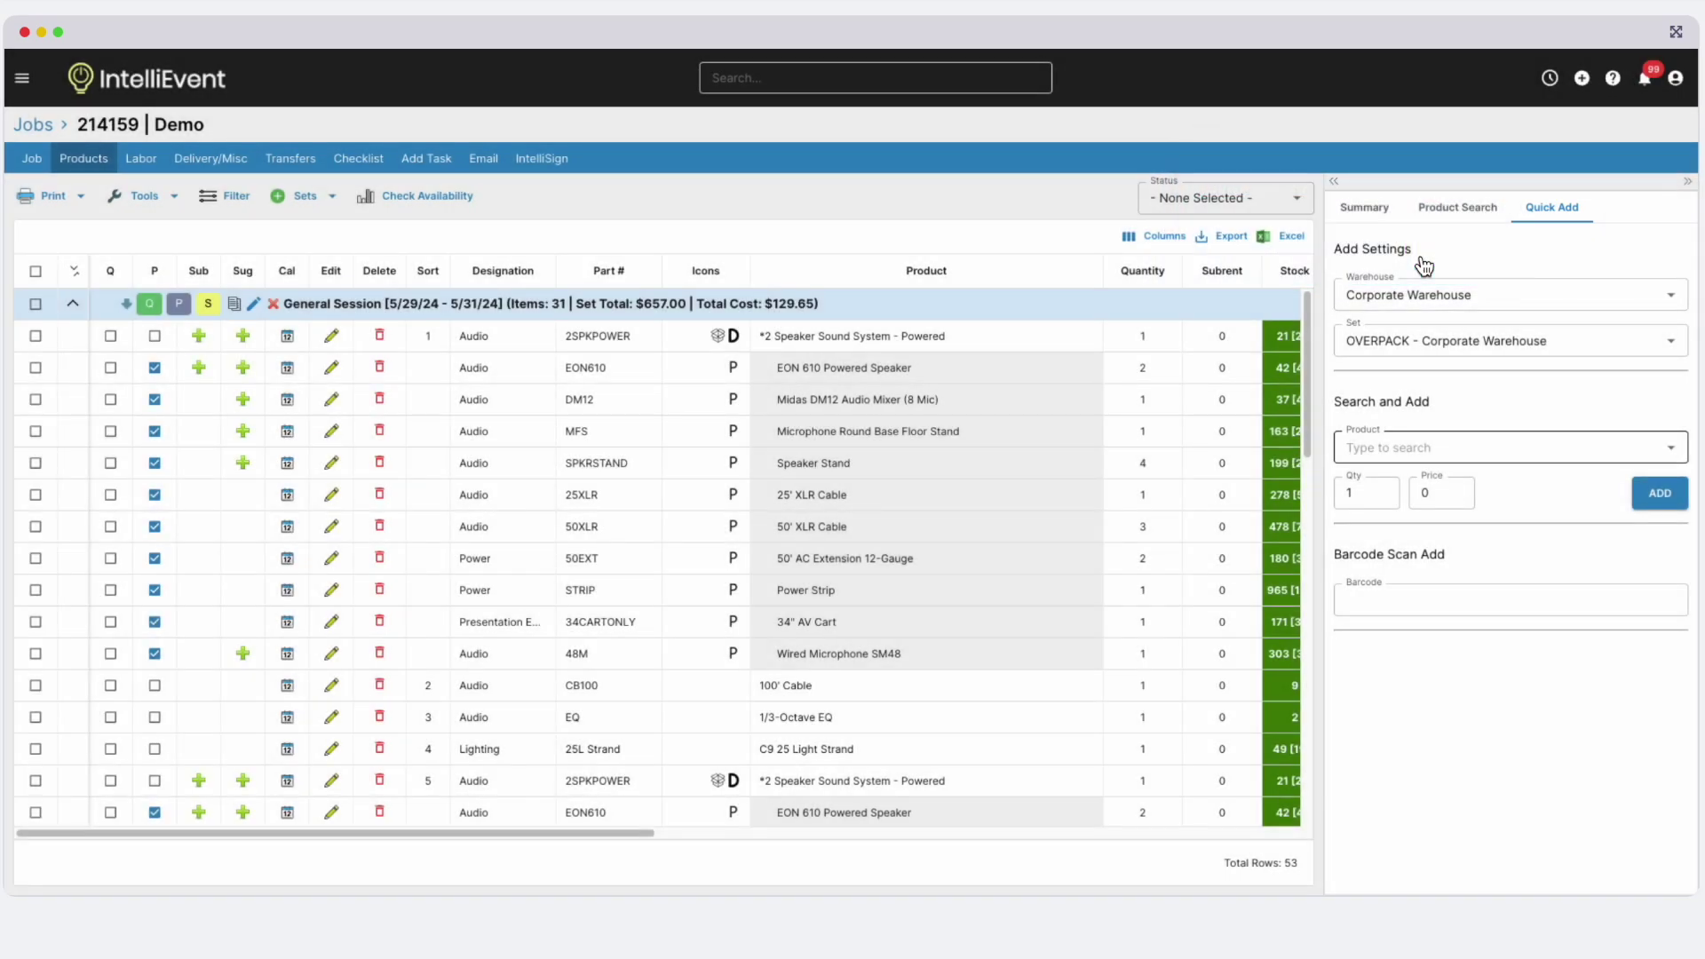
left_click(1307, 448)
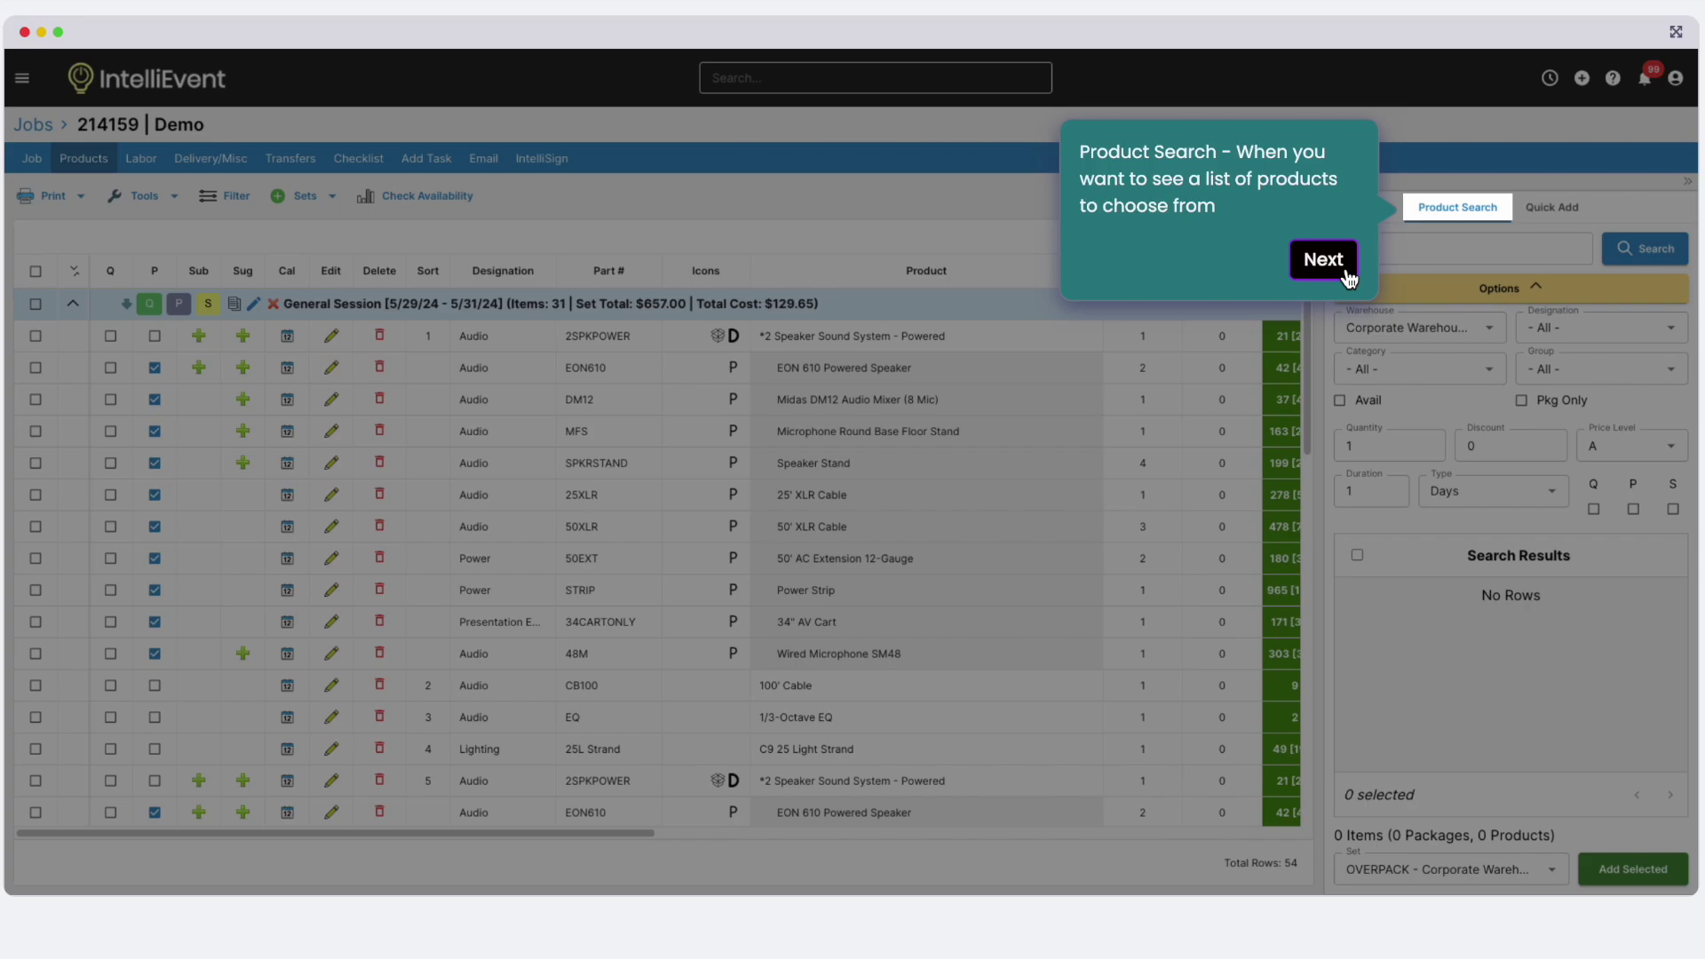
left_click(1323, 261)
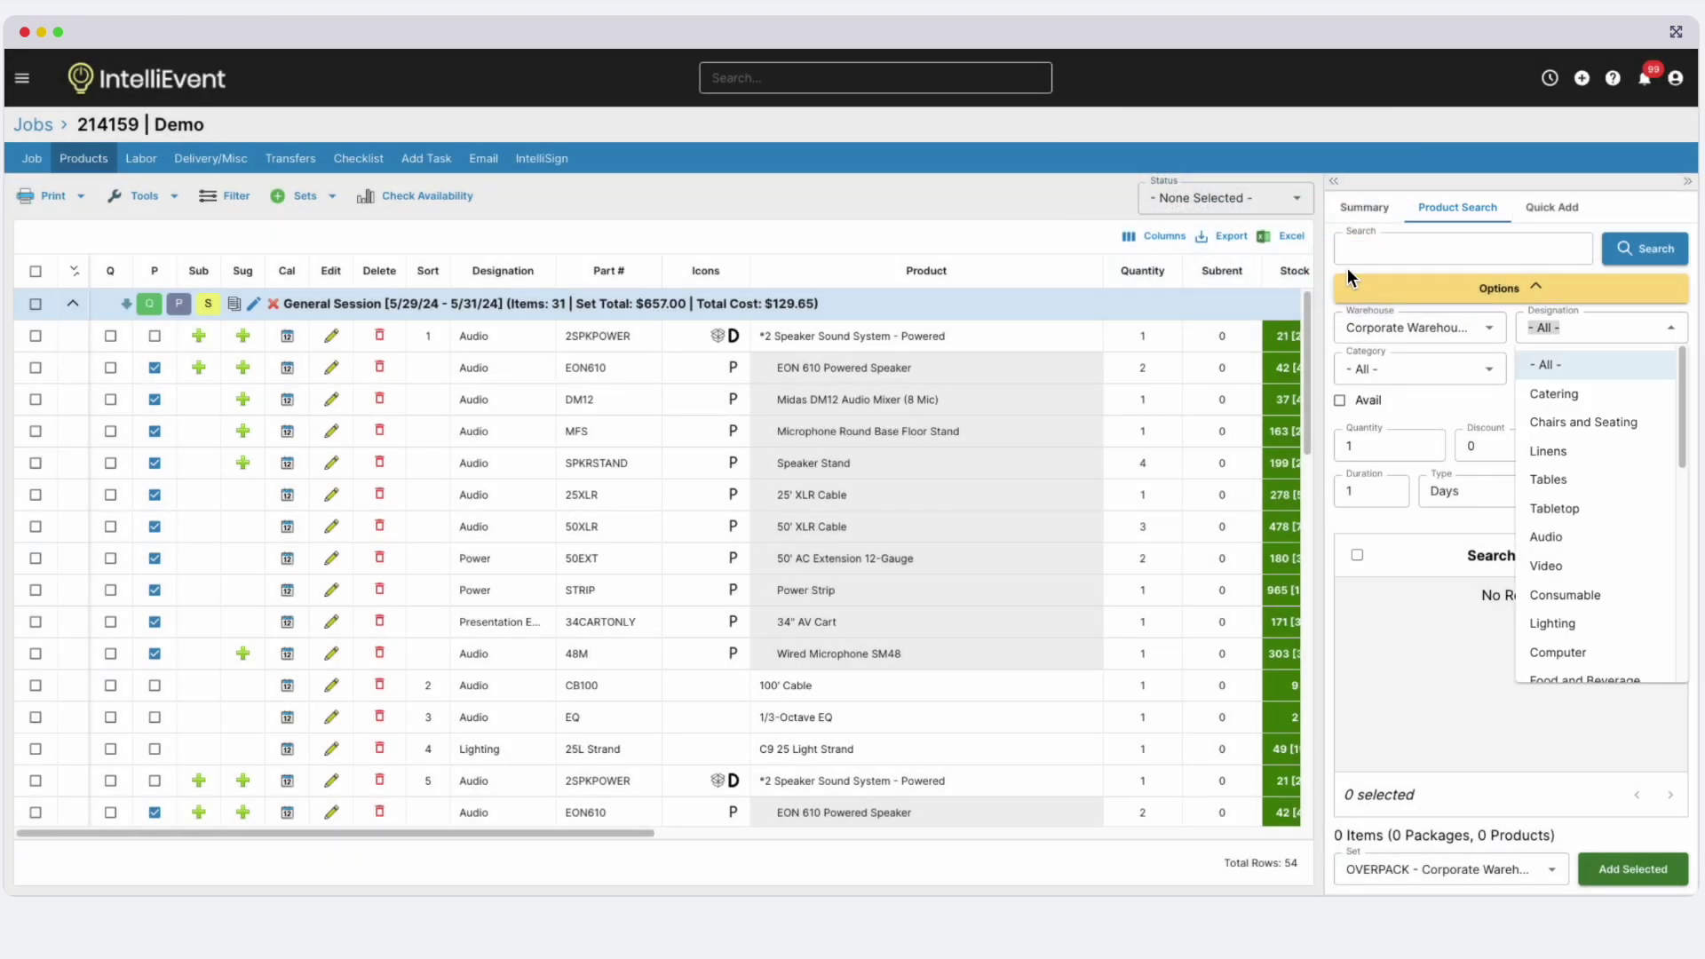
left_click(1485, 371)
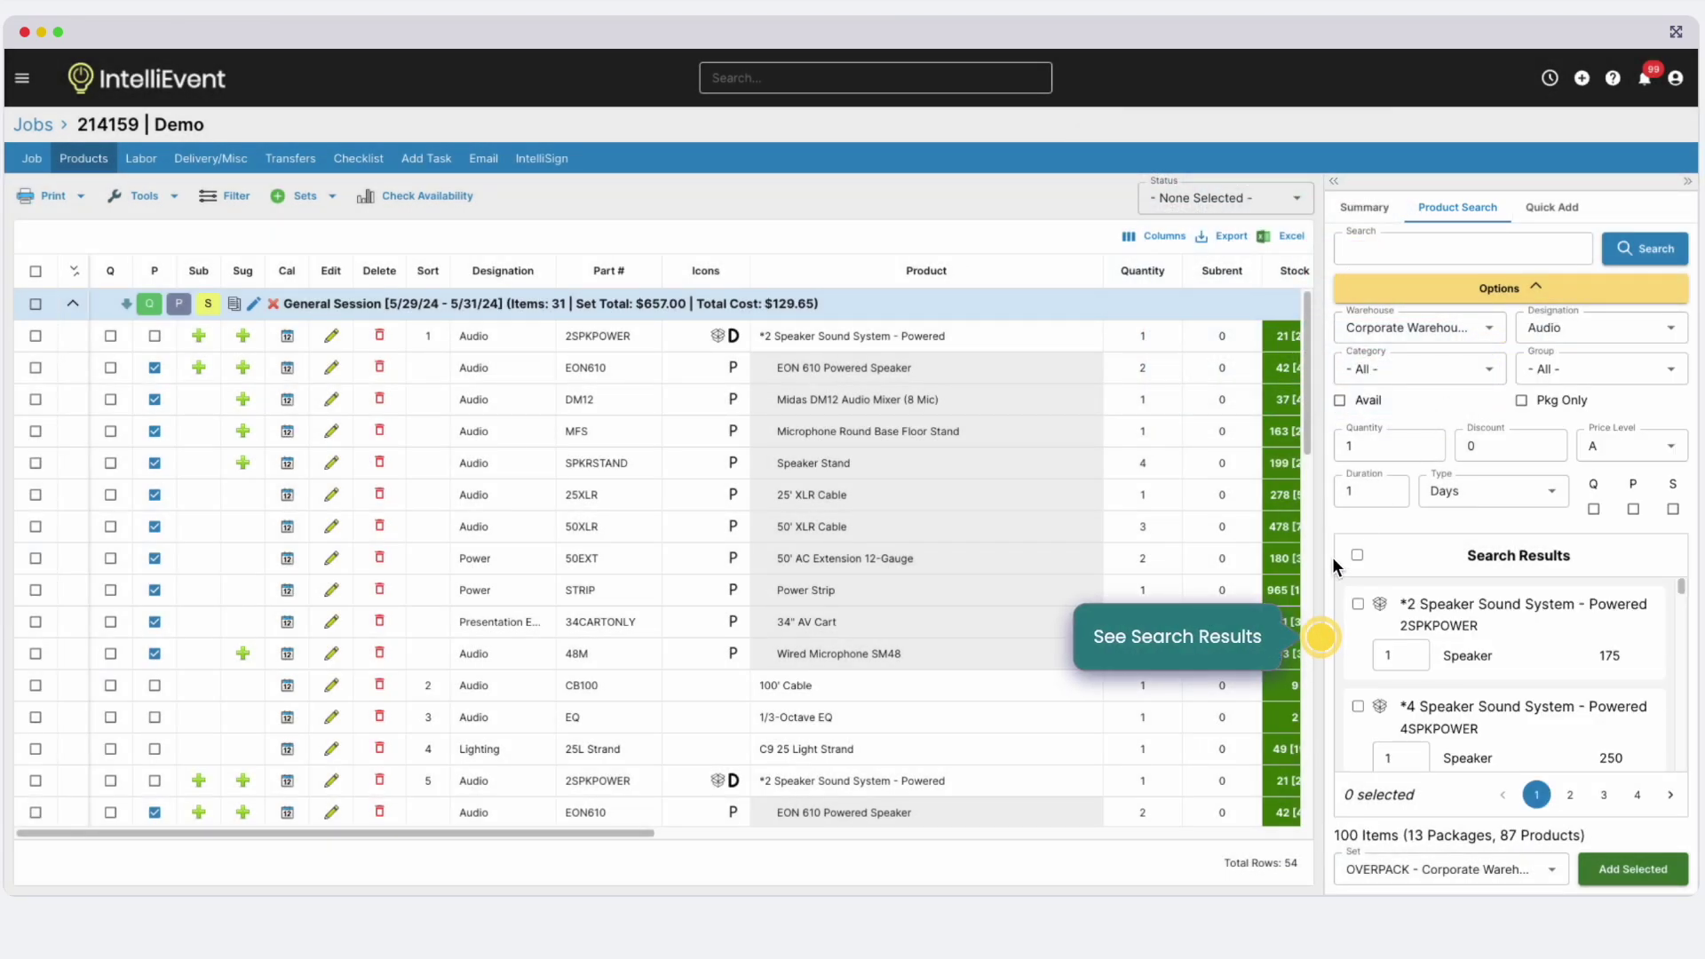
left_click(1323, 649)
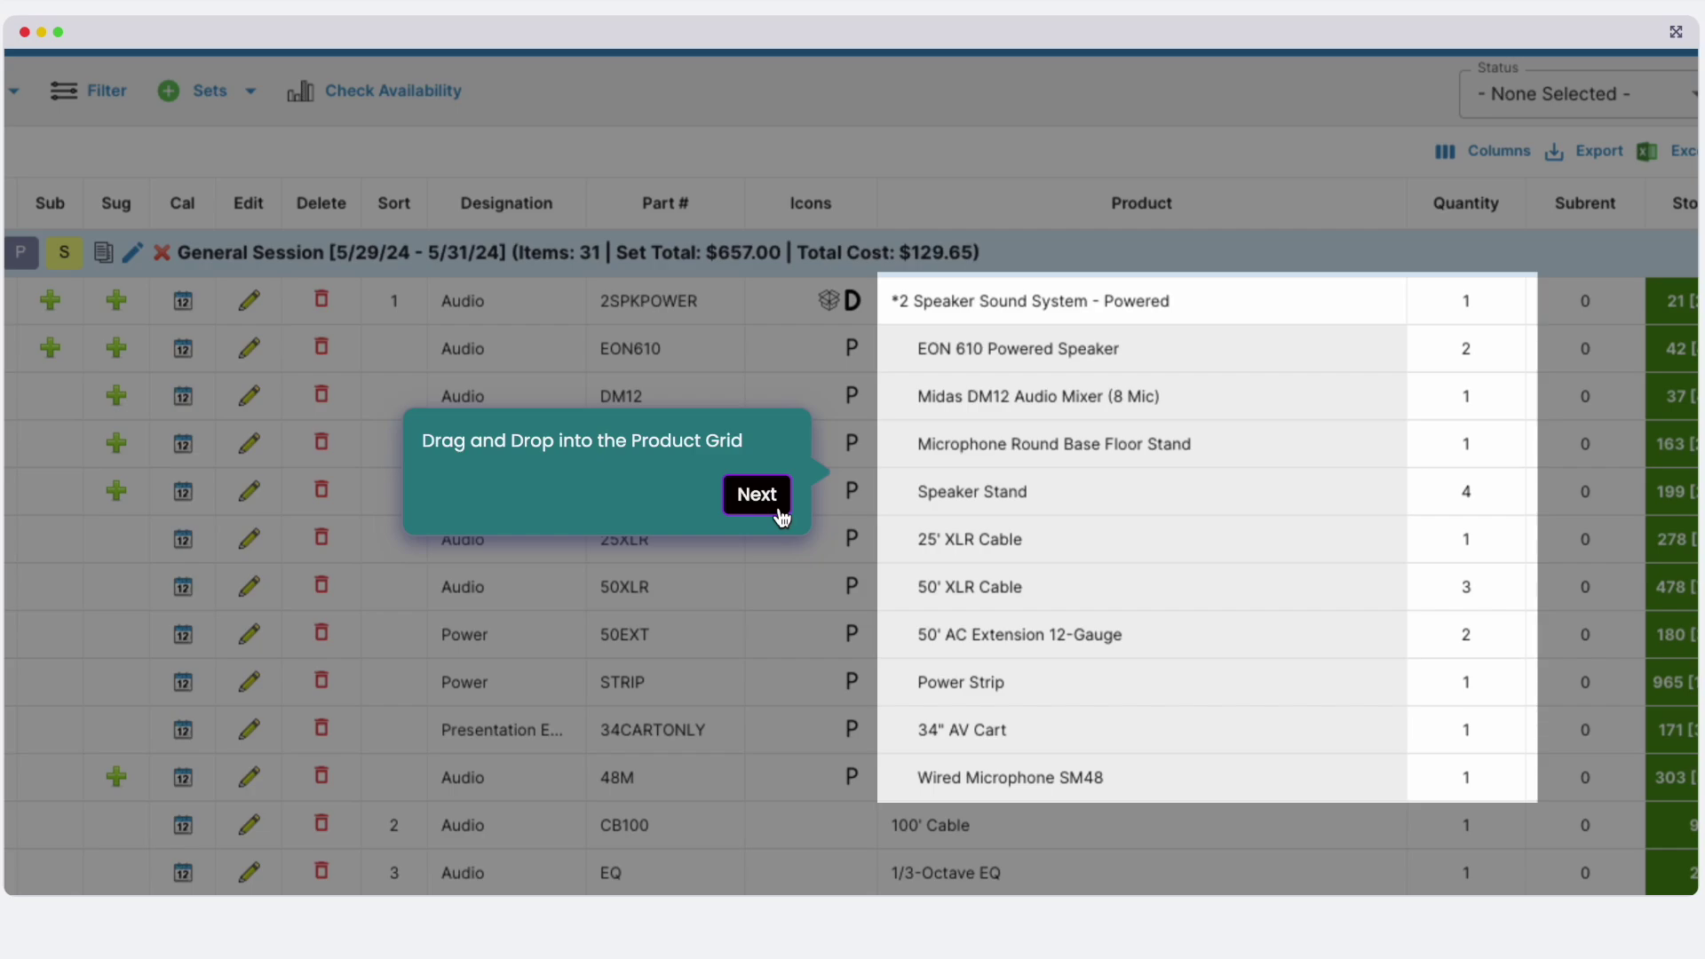
Add another *2 Speaker Sound System - Powered to General Session, dismissing the suggestion and substitution pop-ups.
left_click(781, 514)
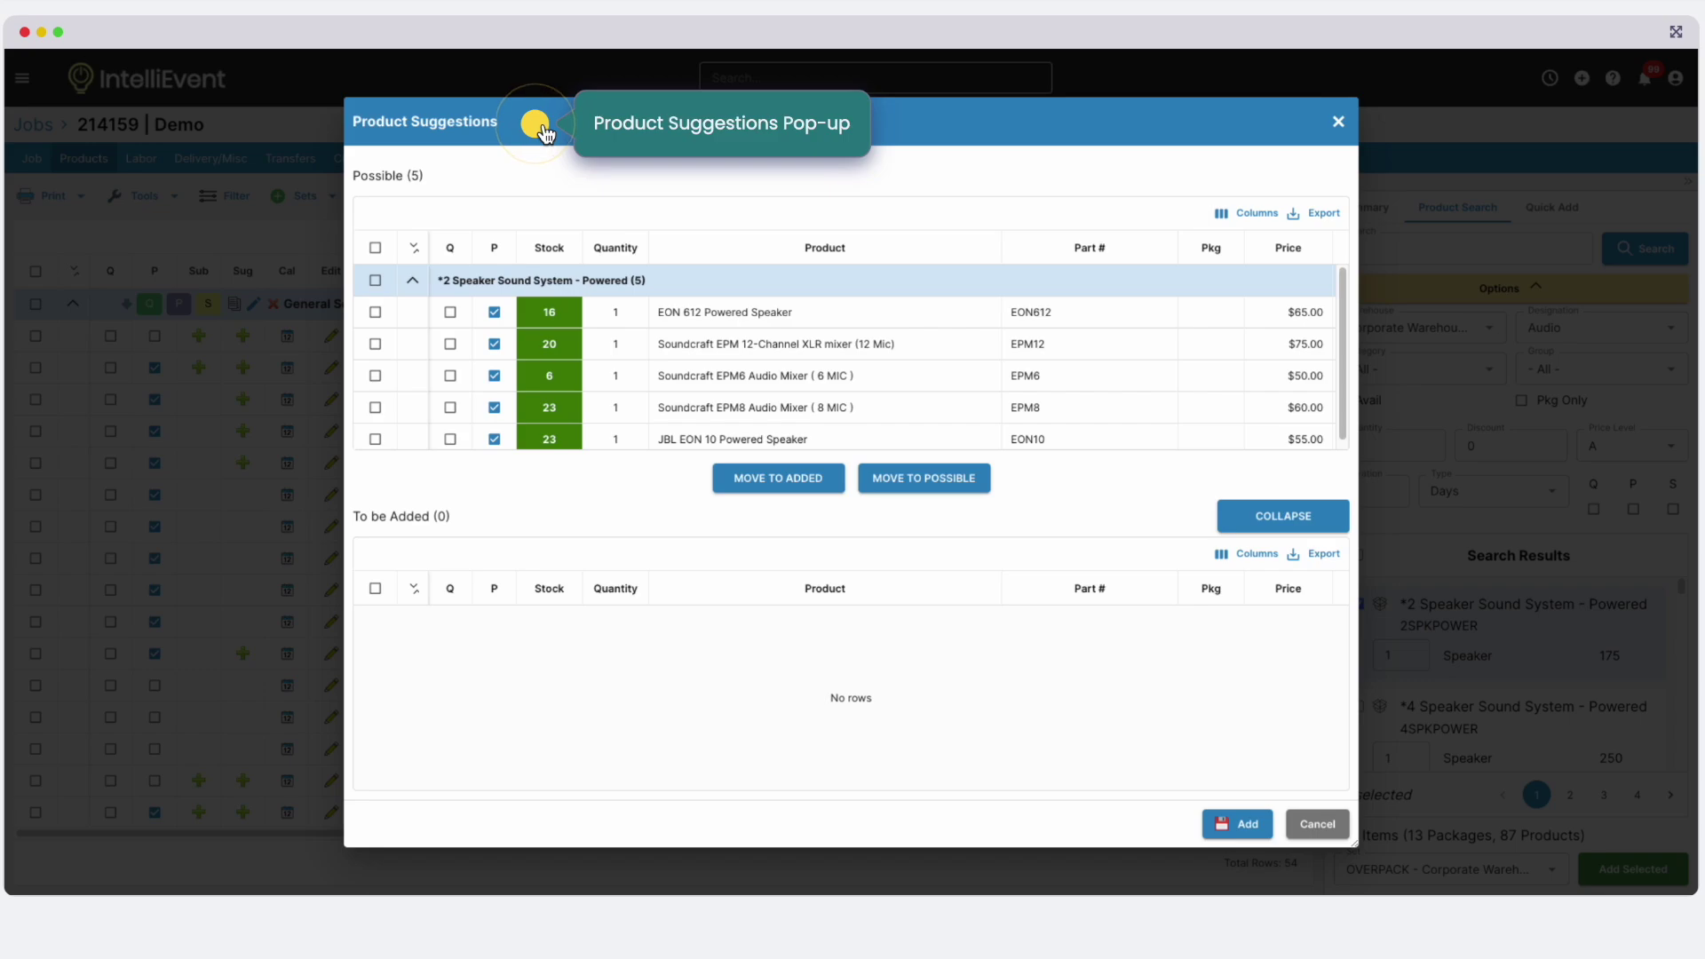
left_click(536, 125)
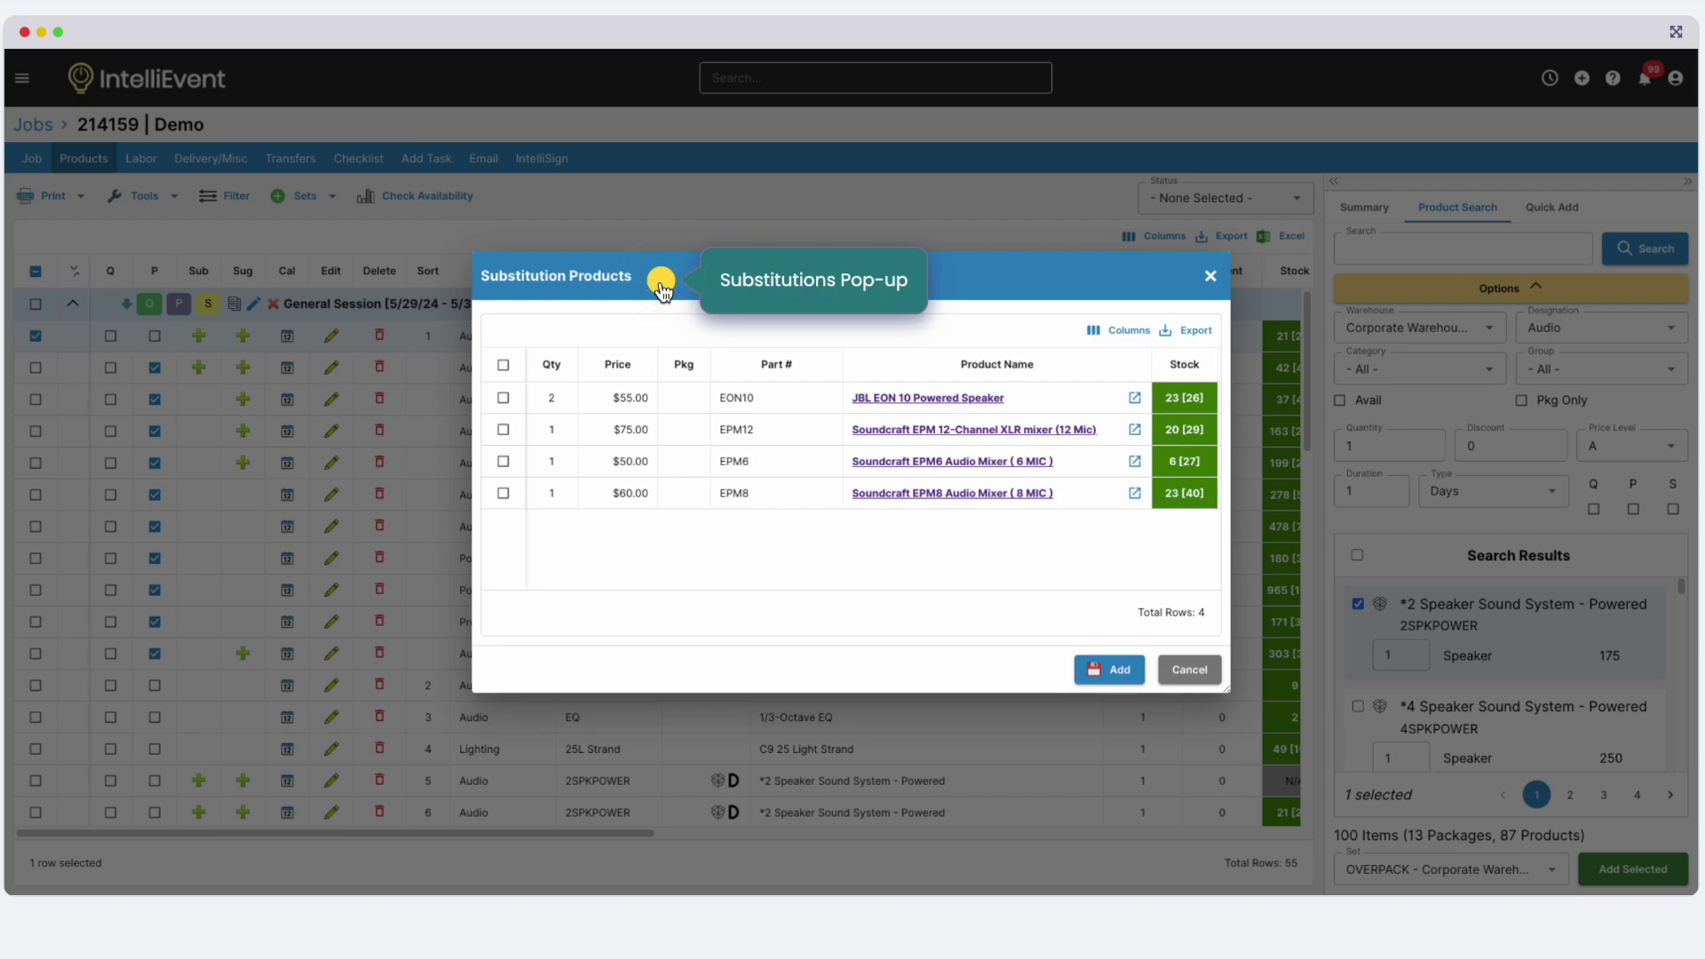
left_click(661, 288)
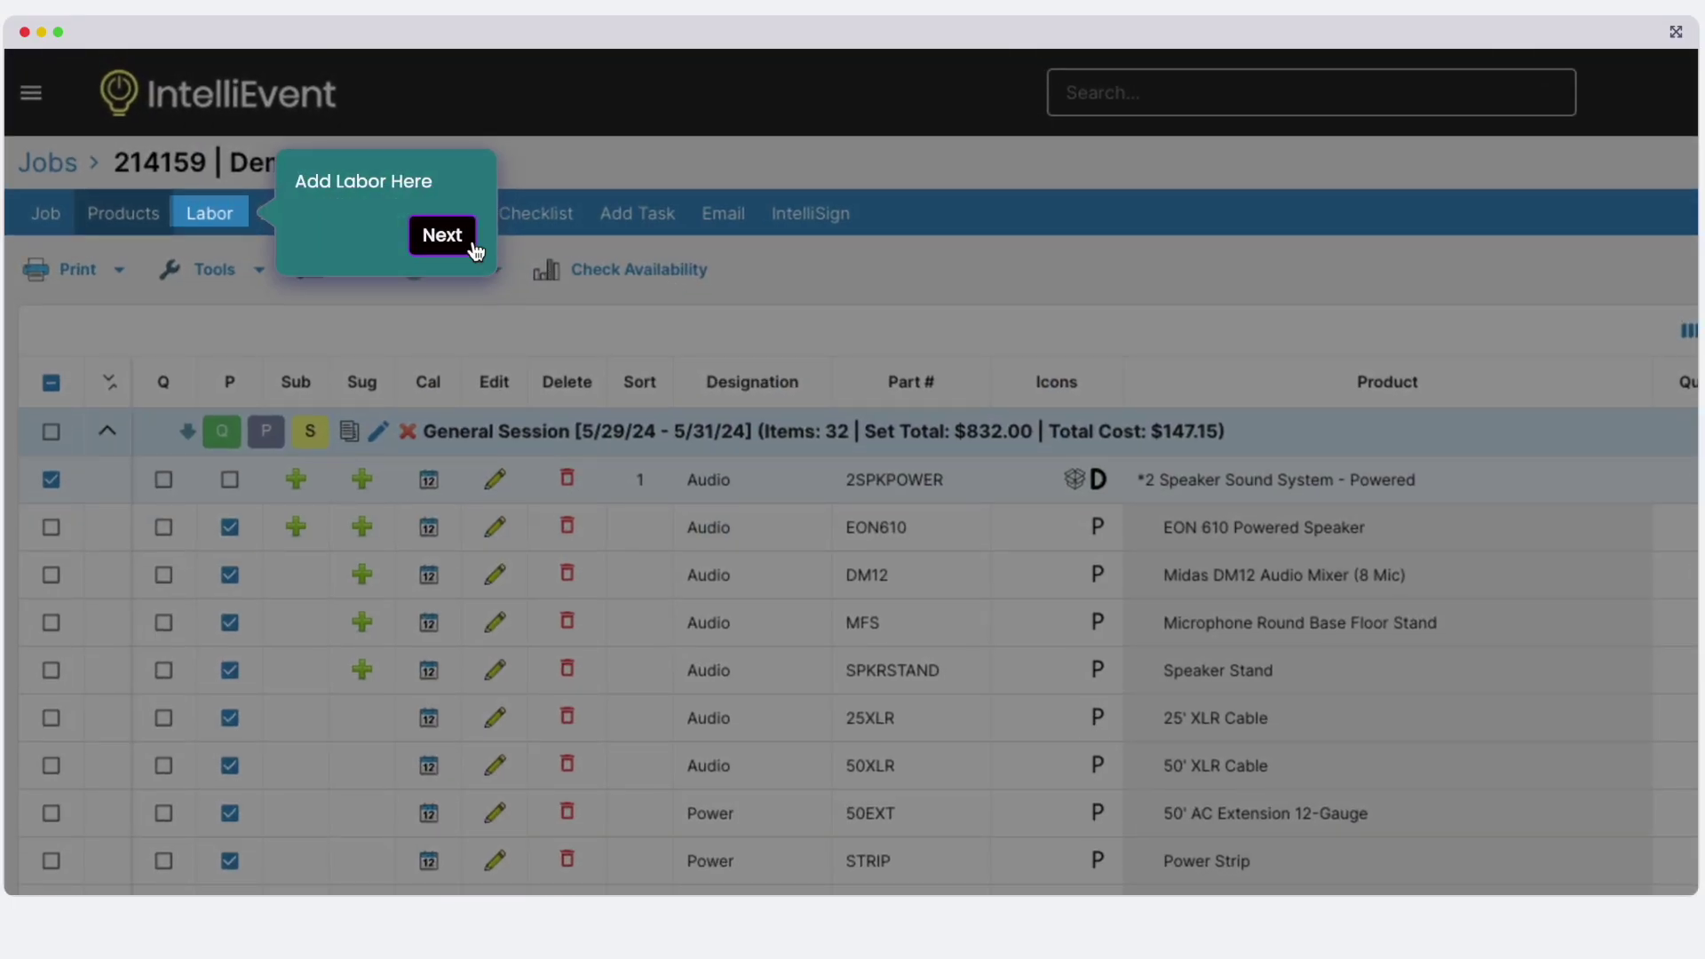
left_click(315, 176)
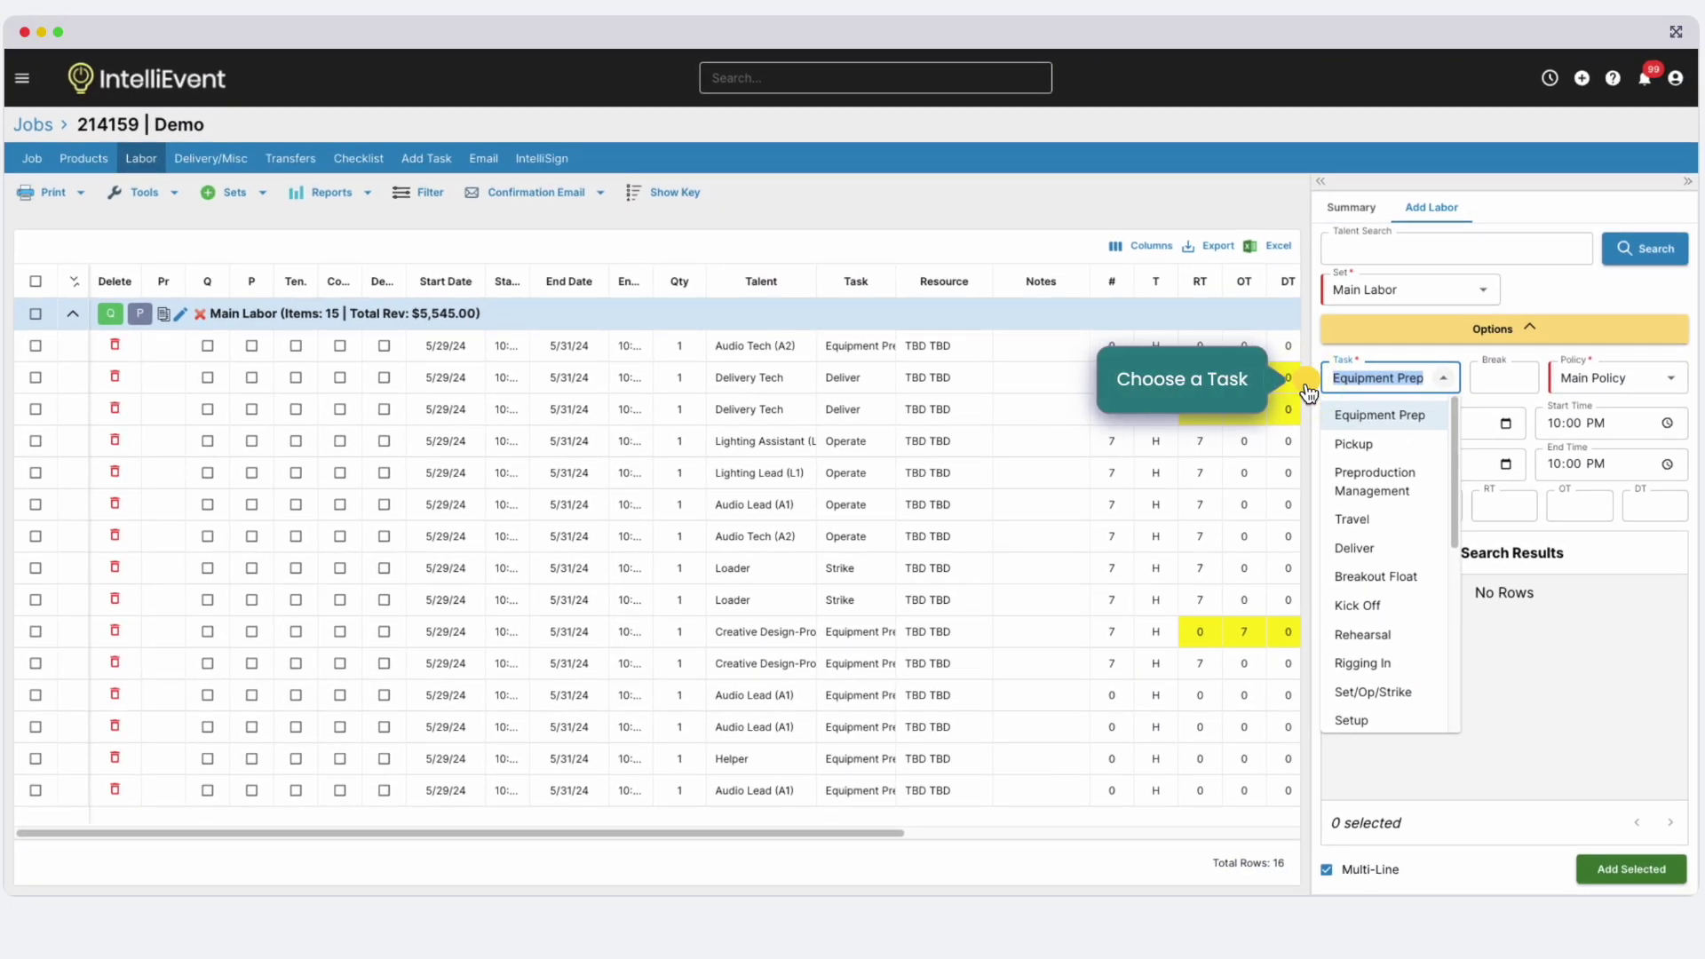
Choose task, policy and dates, then add an Audio Lead (A1) line to the Main Labor set.
left_click(1308, 392)
left_click(1309, 391)
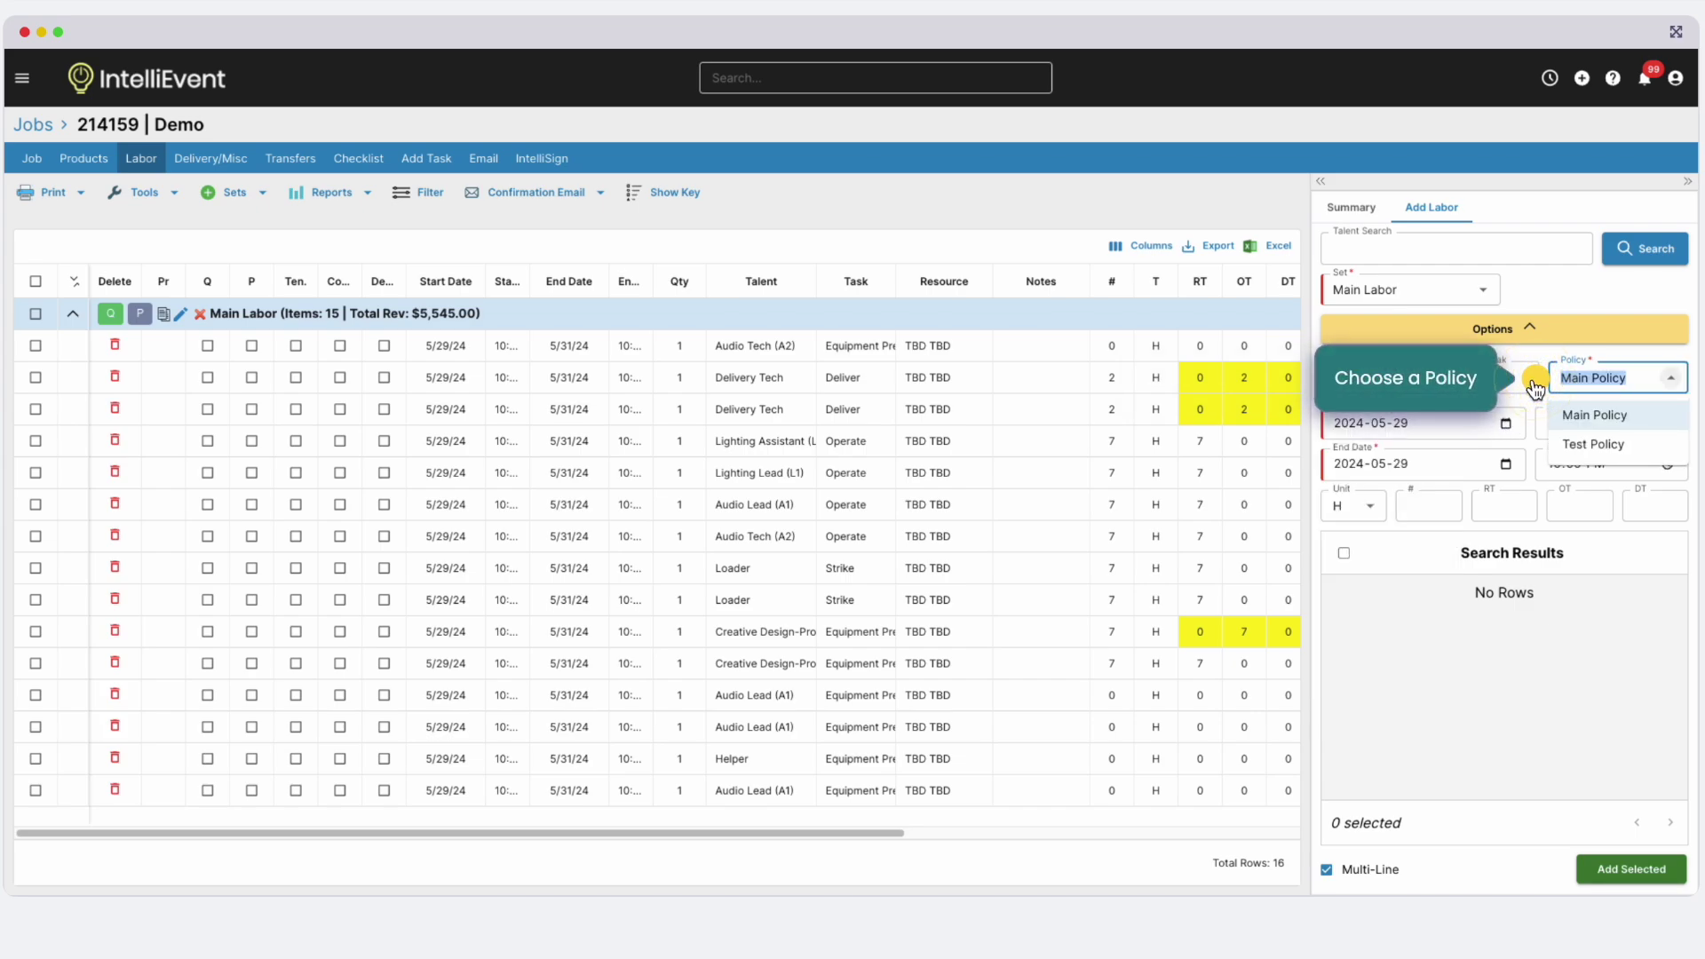
left_click(1534, 386)
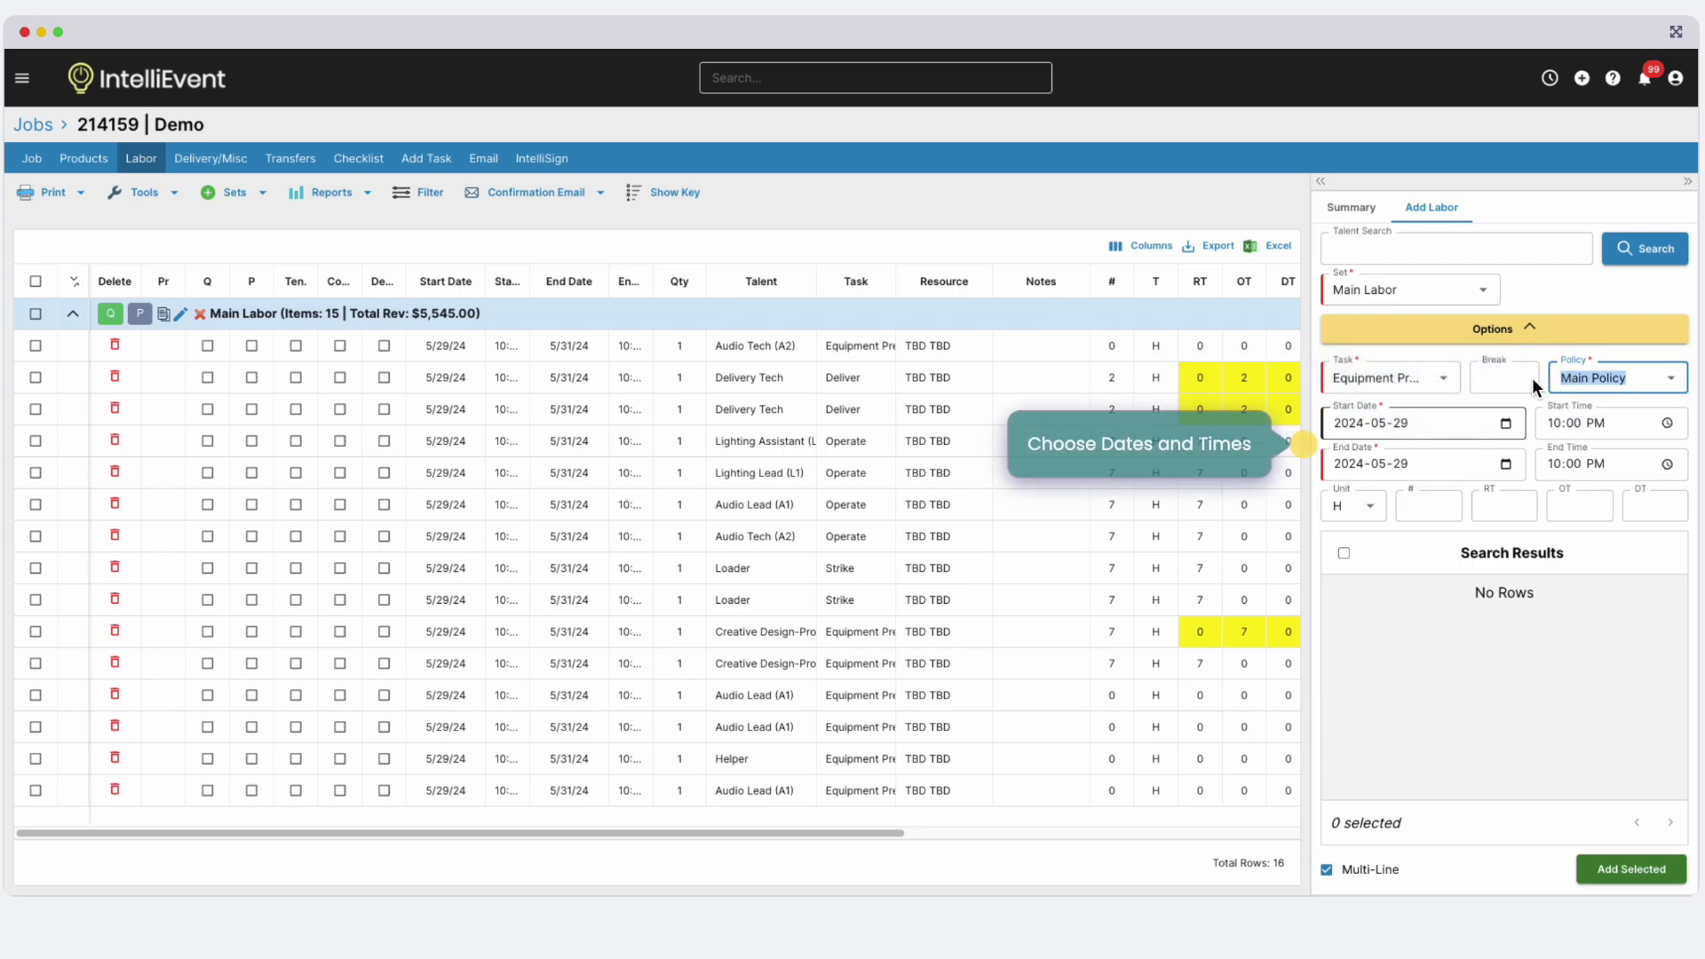
left_click(1304, 445)
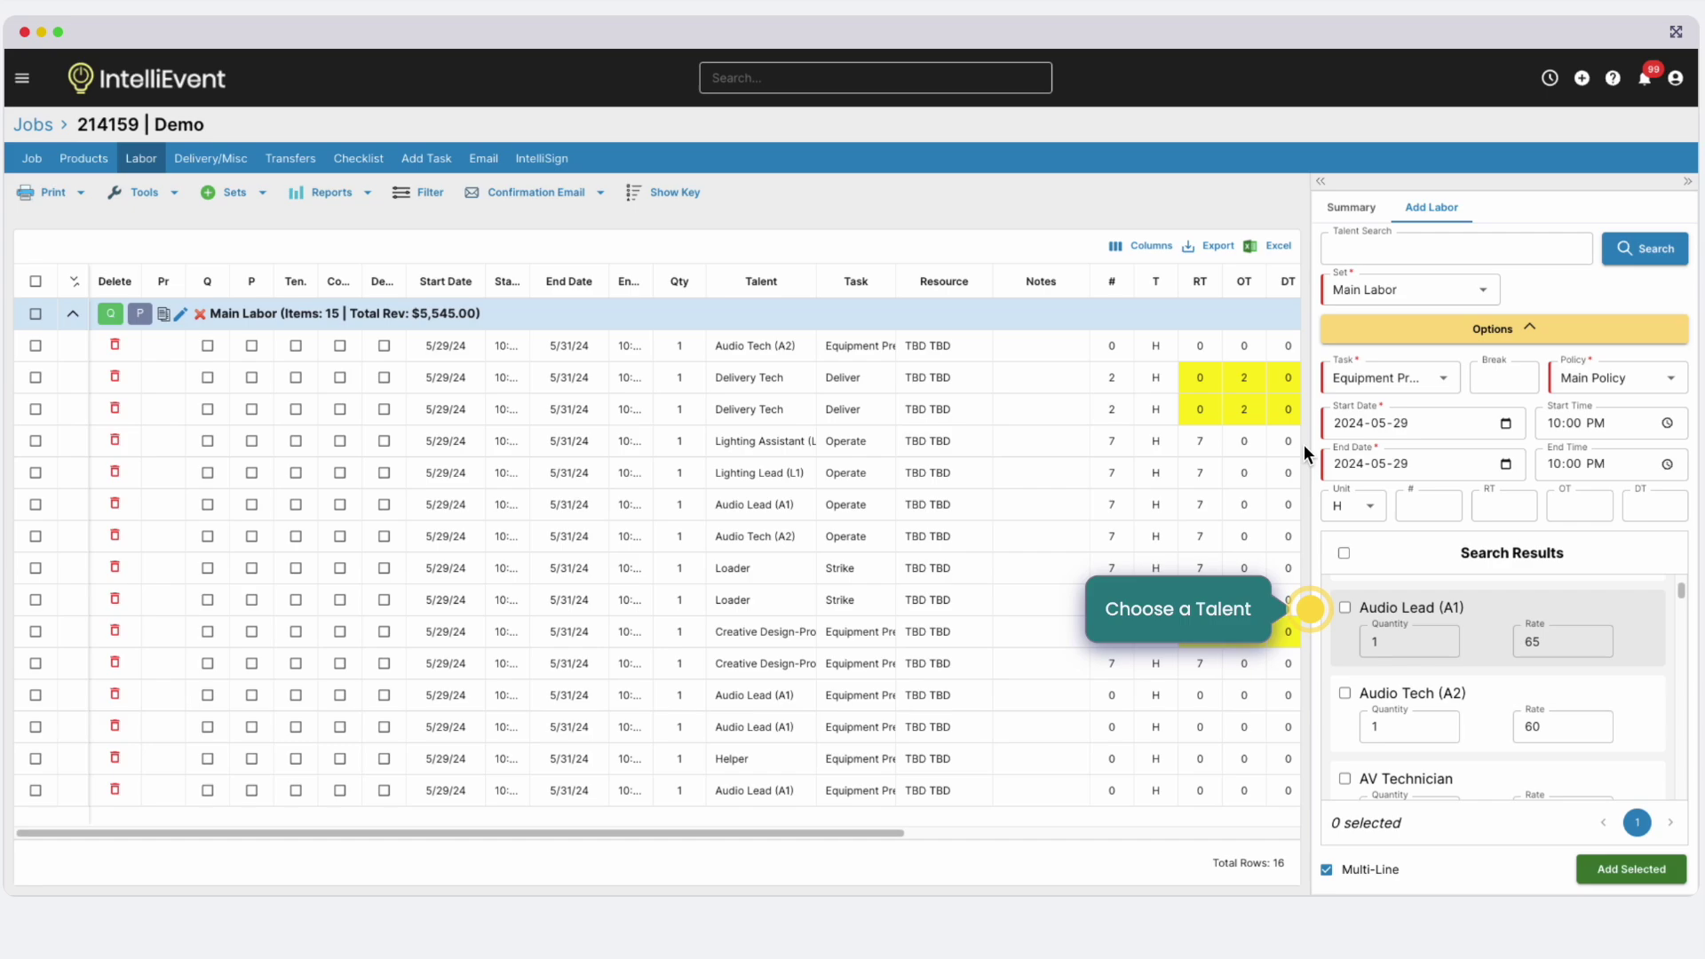
left_click(1307, 611)
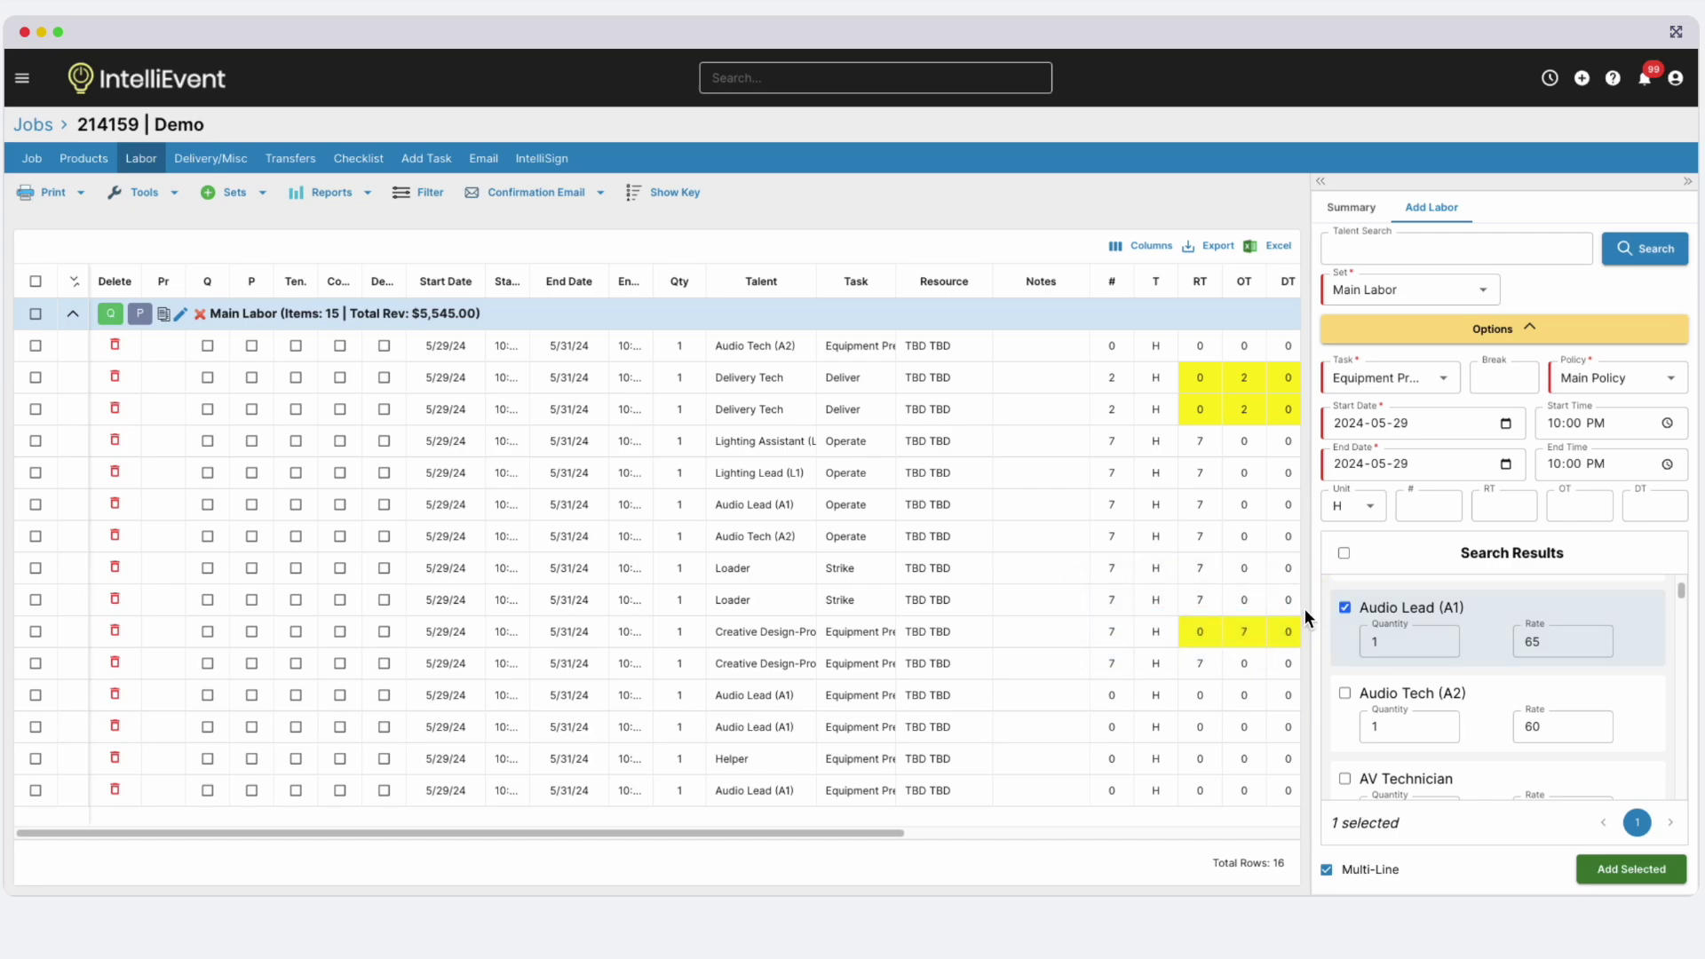
left_click(1638, 823)
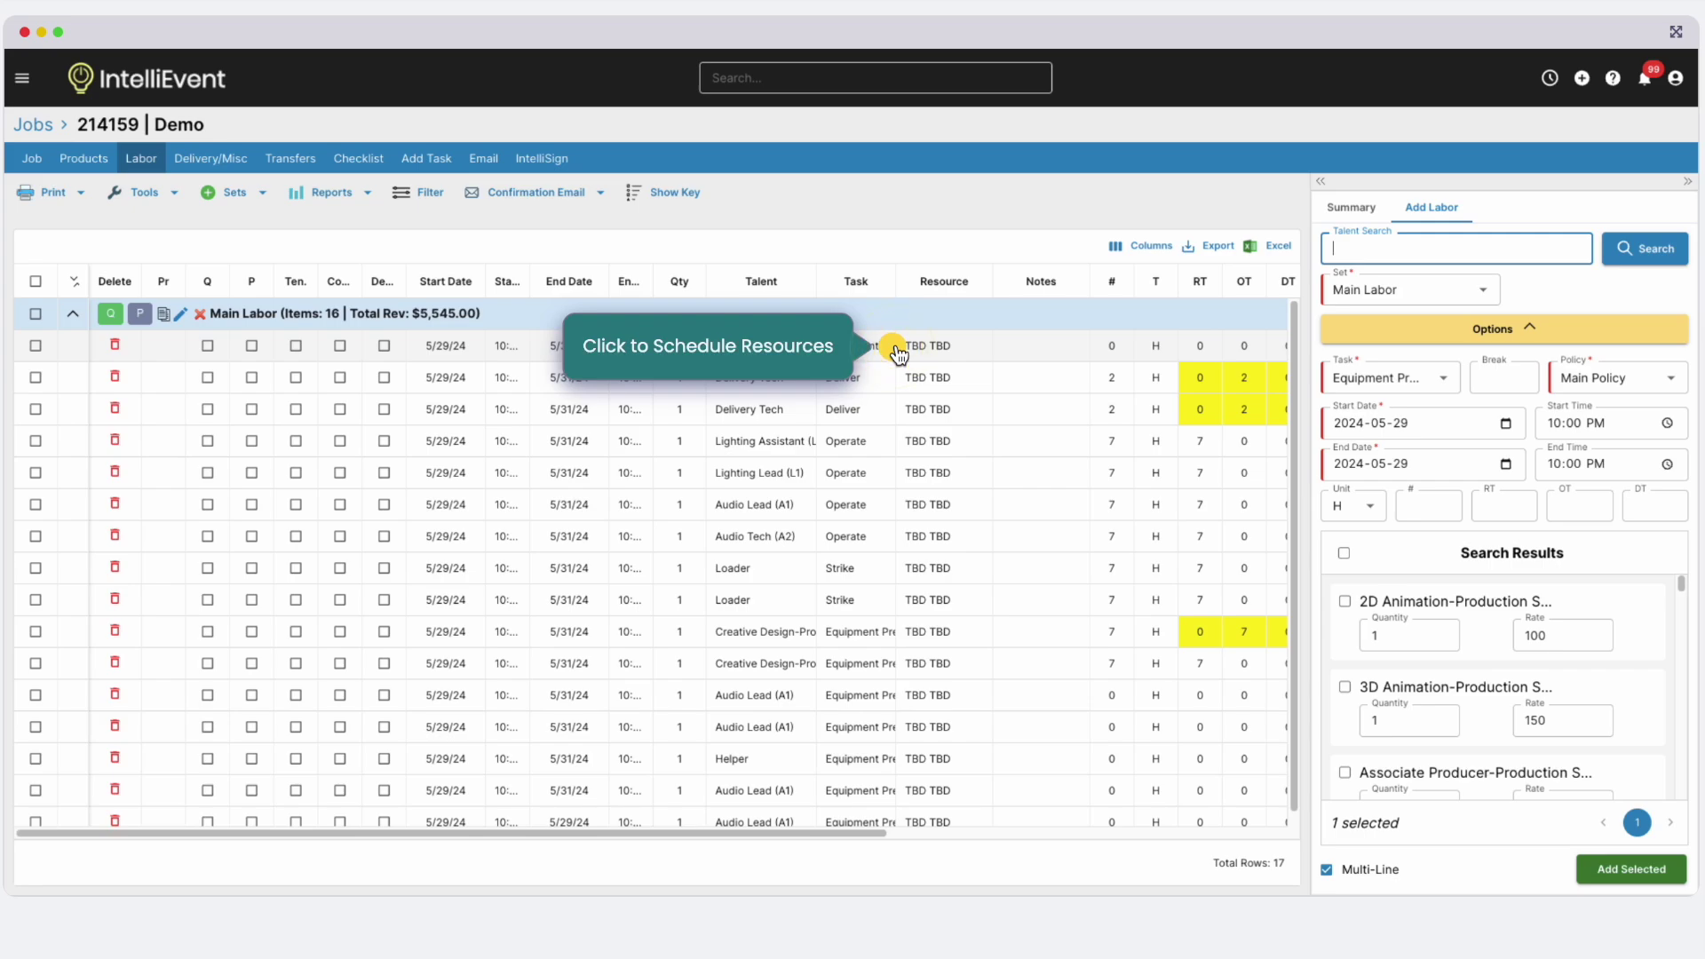
Assign a resource to the first labor line, review its confirmation email, then open the Global Labor Scheduler.
left_click(897, 350)
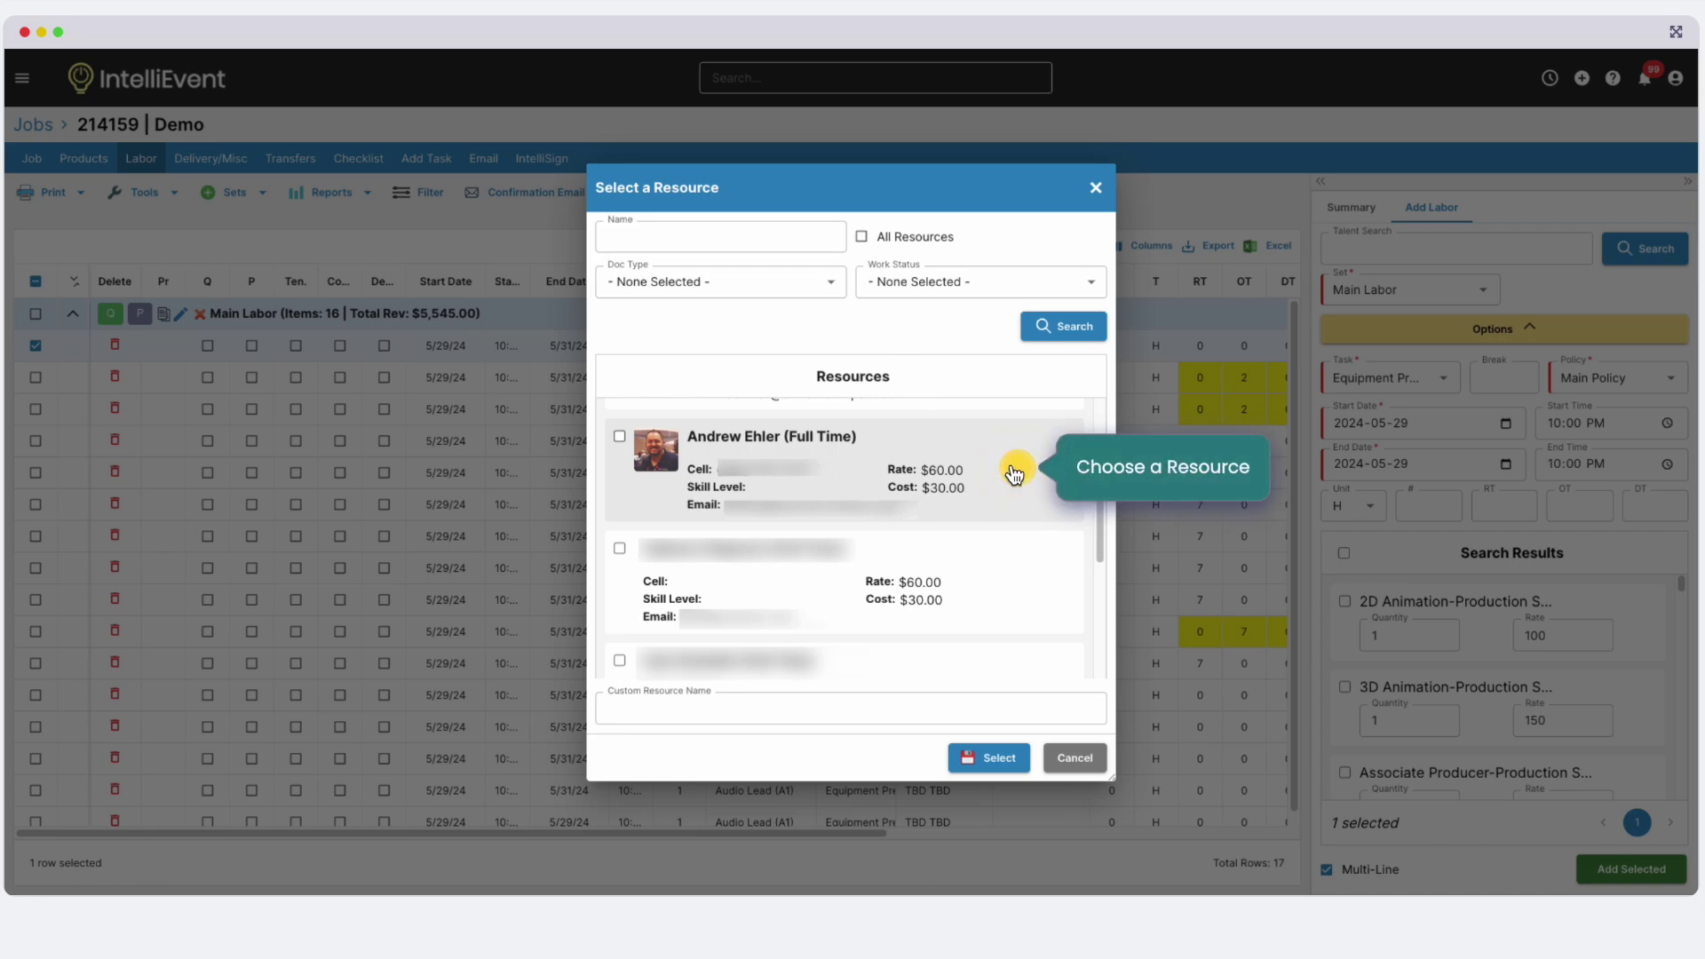
left_click(1012, 470)
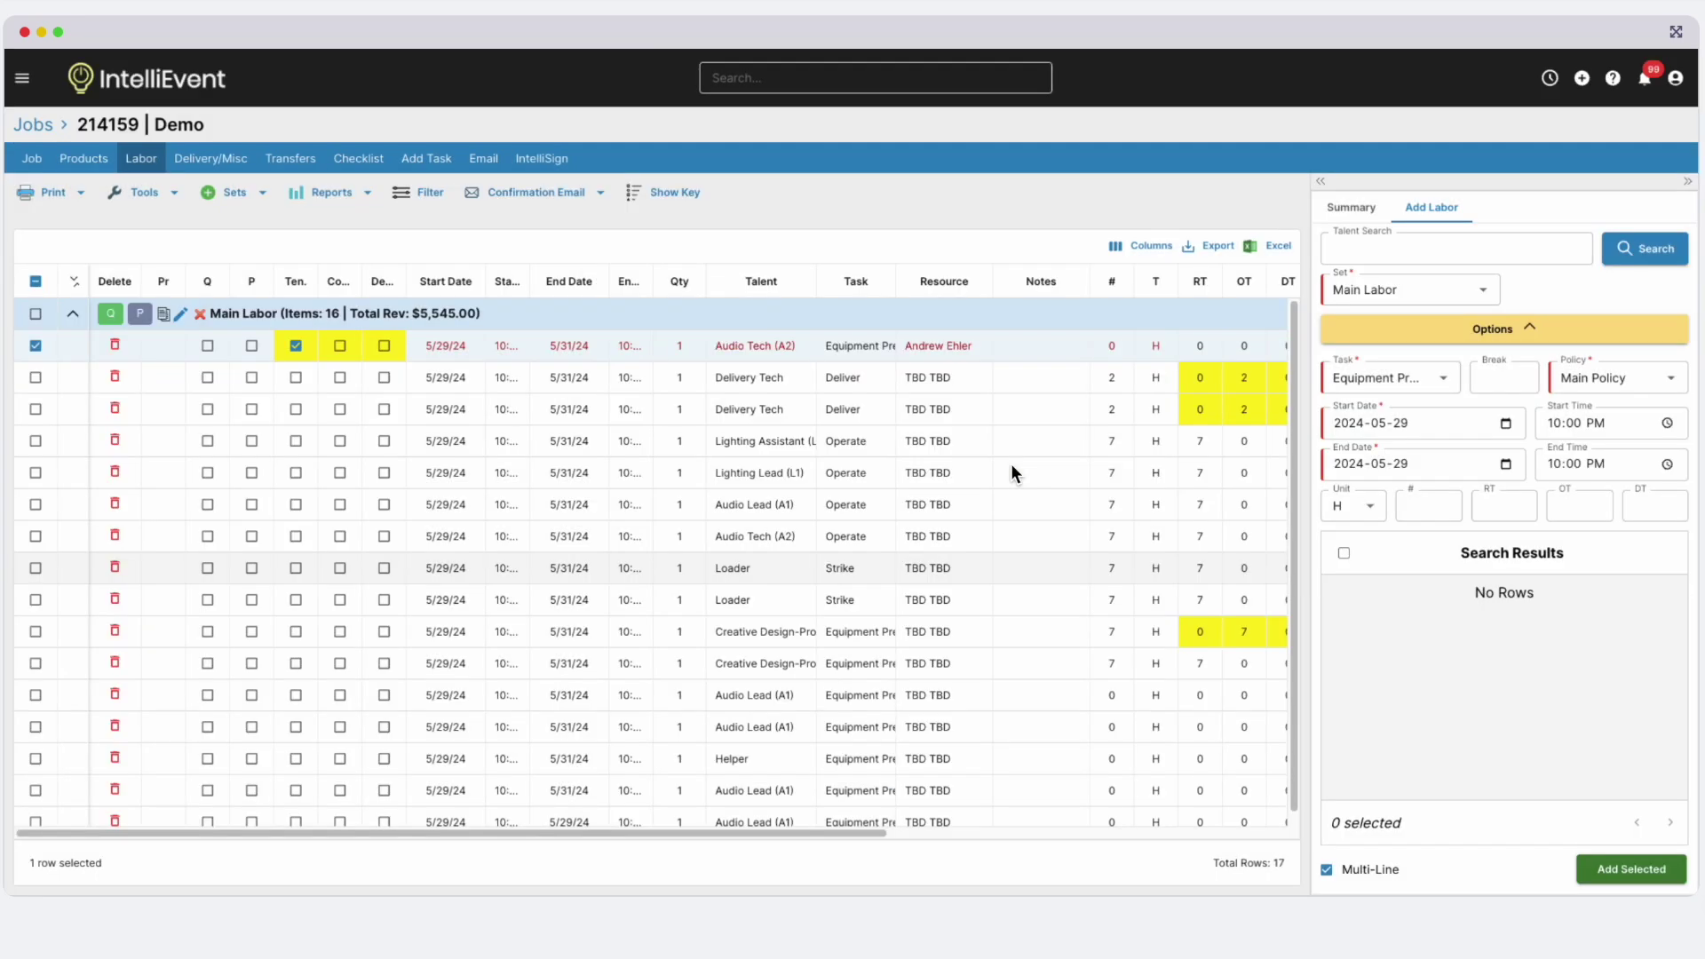
left_click(1016, 348)
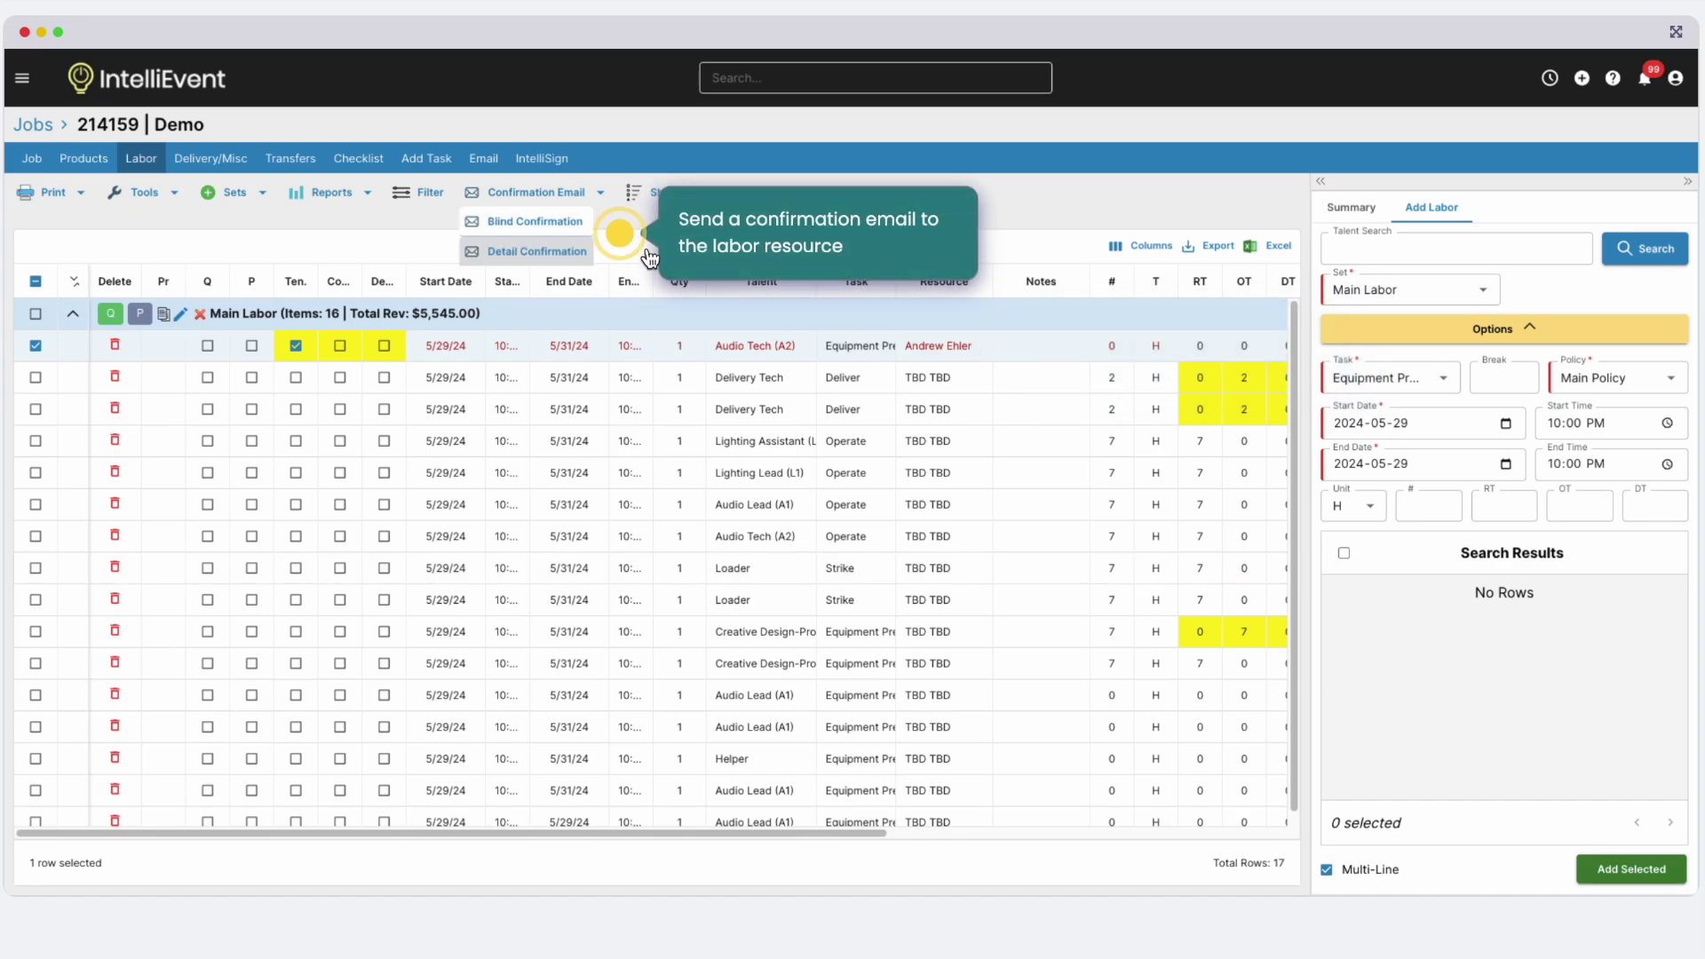
left_click(622, 238)
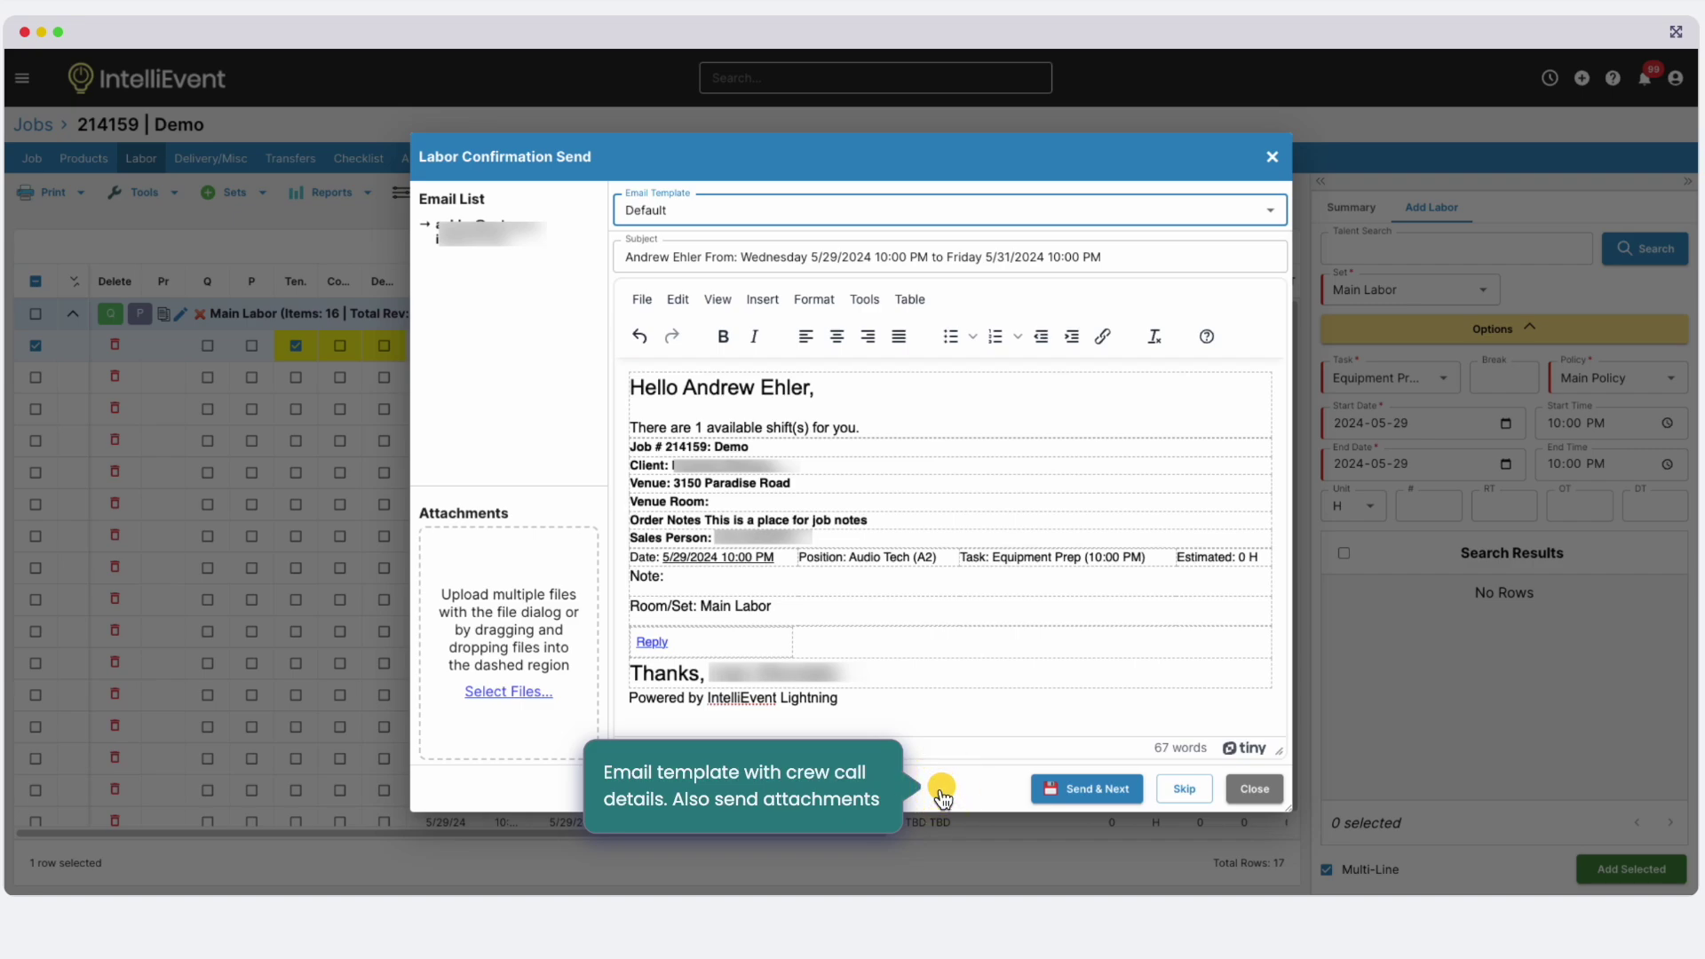
left_click(942, 790)
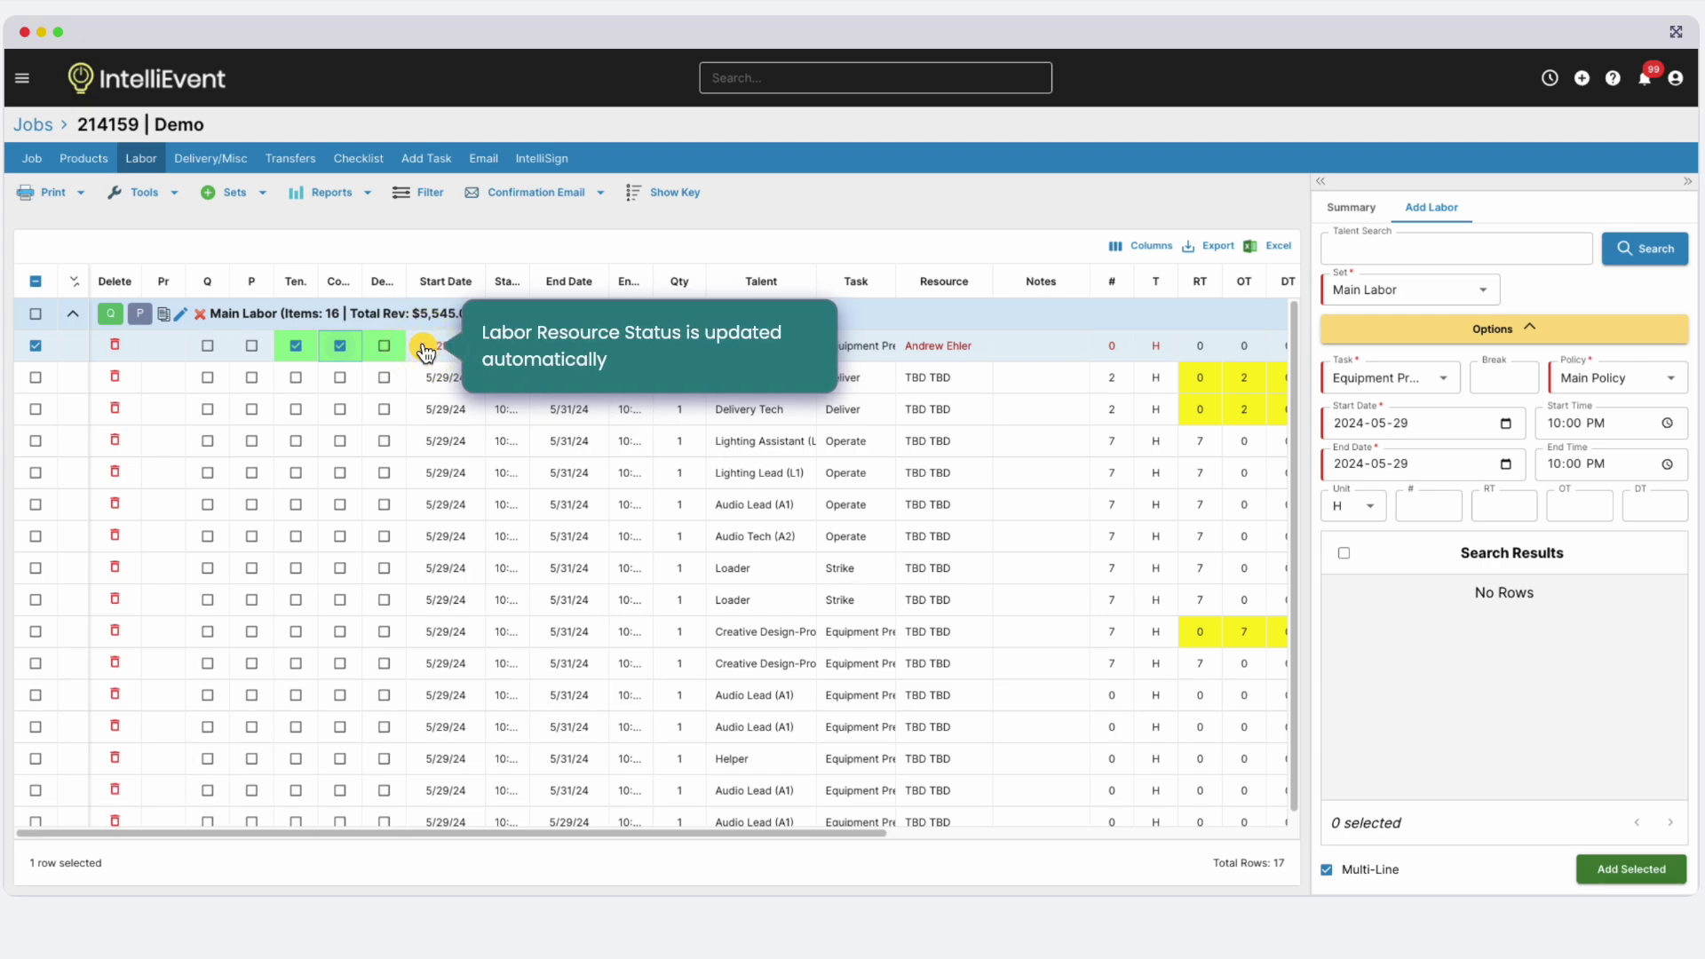
left_click(425, 353)
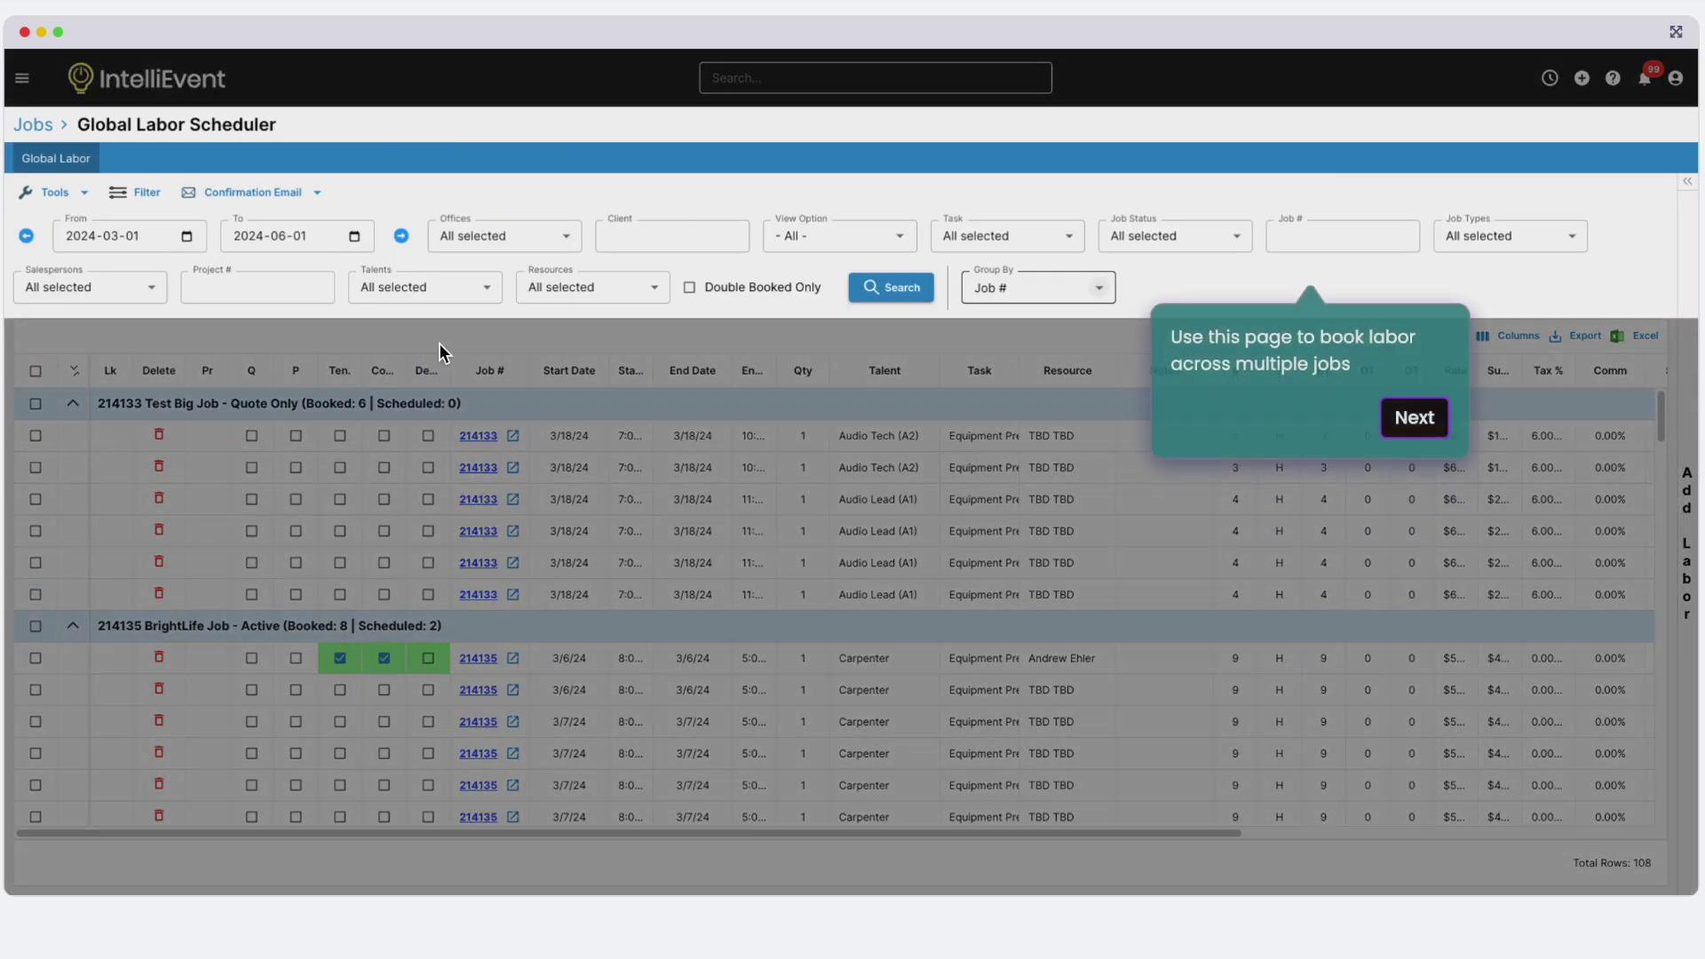
Continue the tour to job 214159 Demo's Delivery/Misc items: Airfare, Per Diem and Shipping.
left_click(1427, 426)
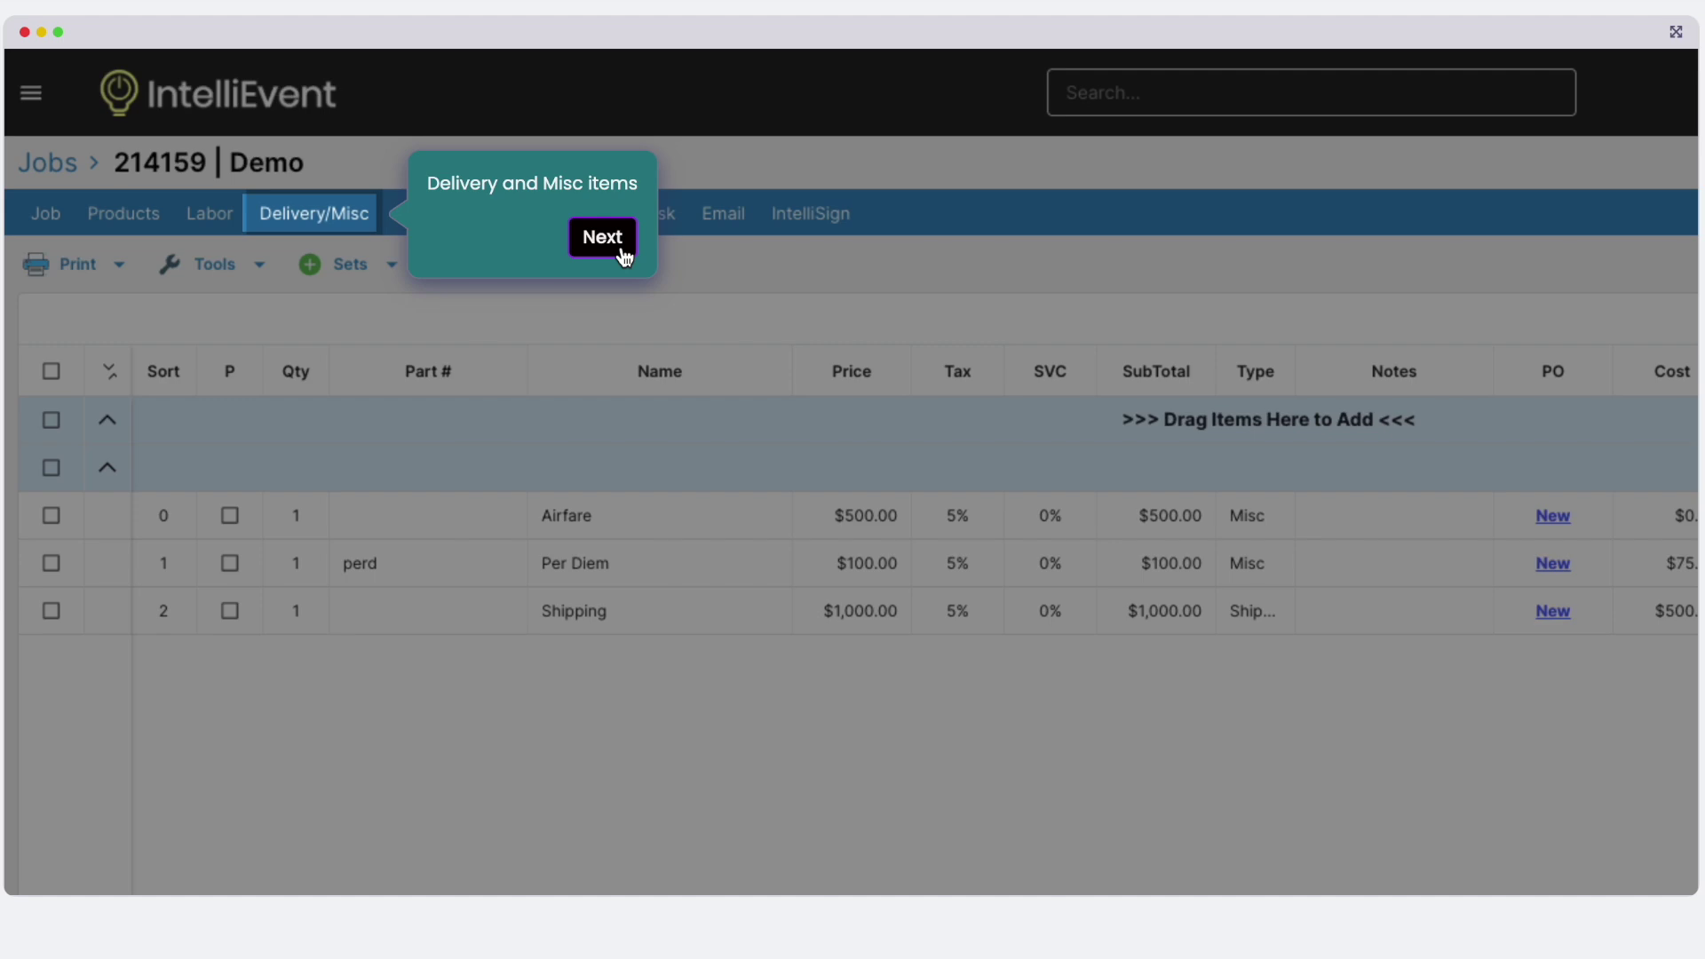
Filter the job's products to show only those with Unfulfilled Sub Rent.
left_click(622, 250)
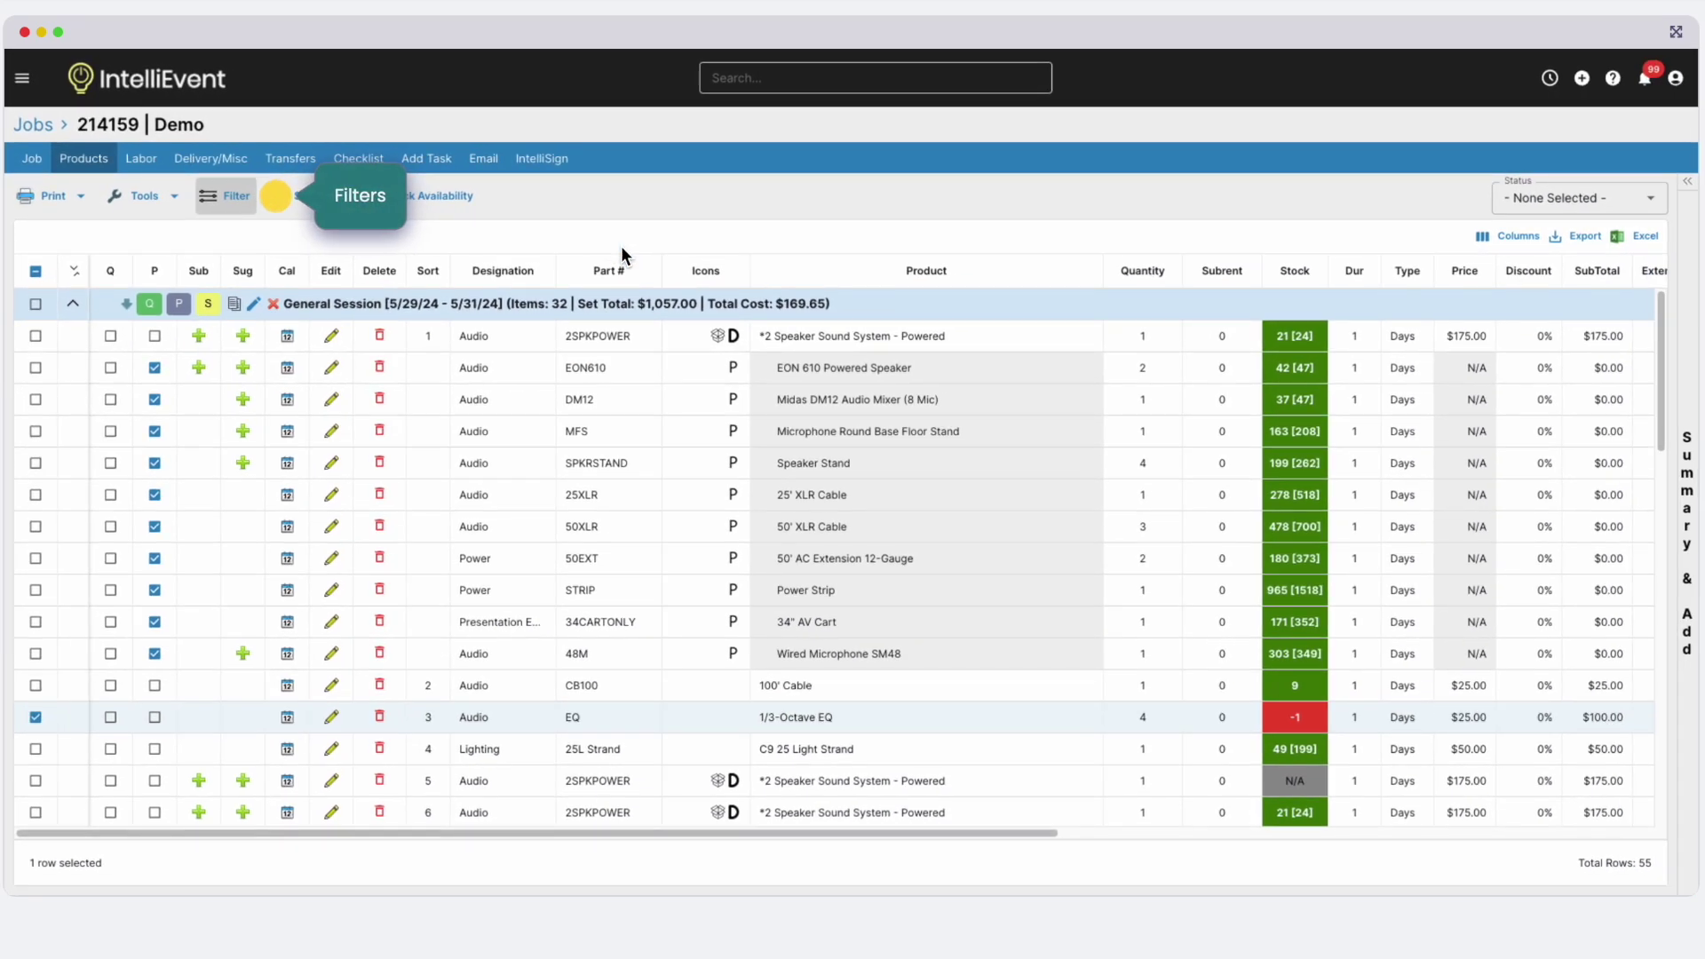
left_click(276, 196)
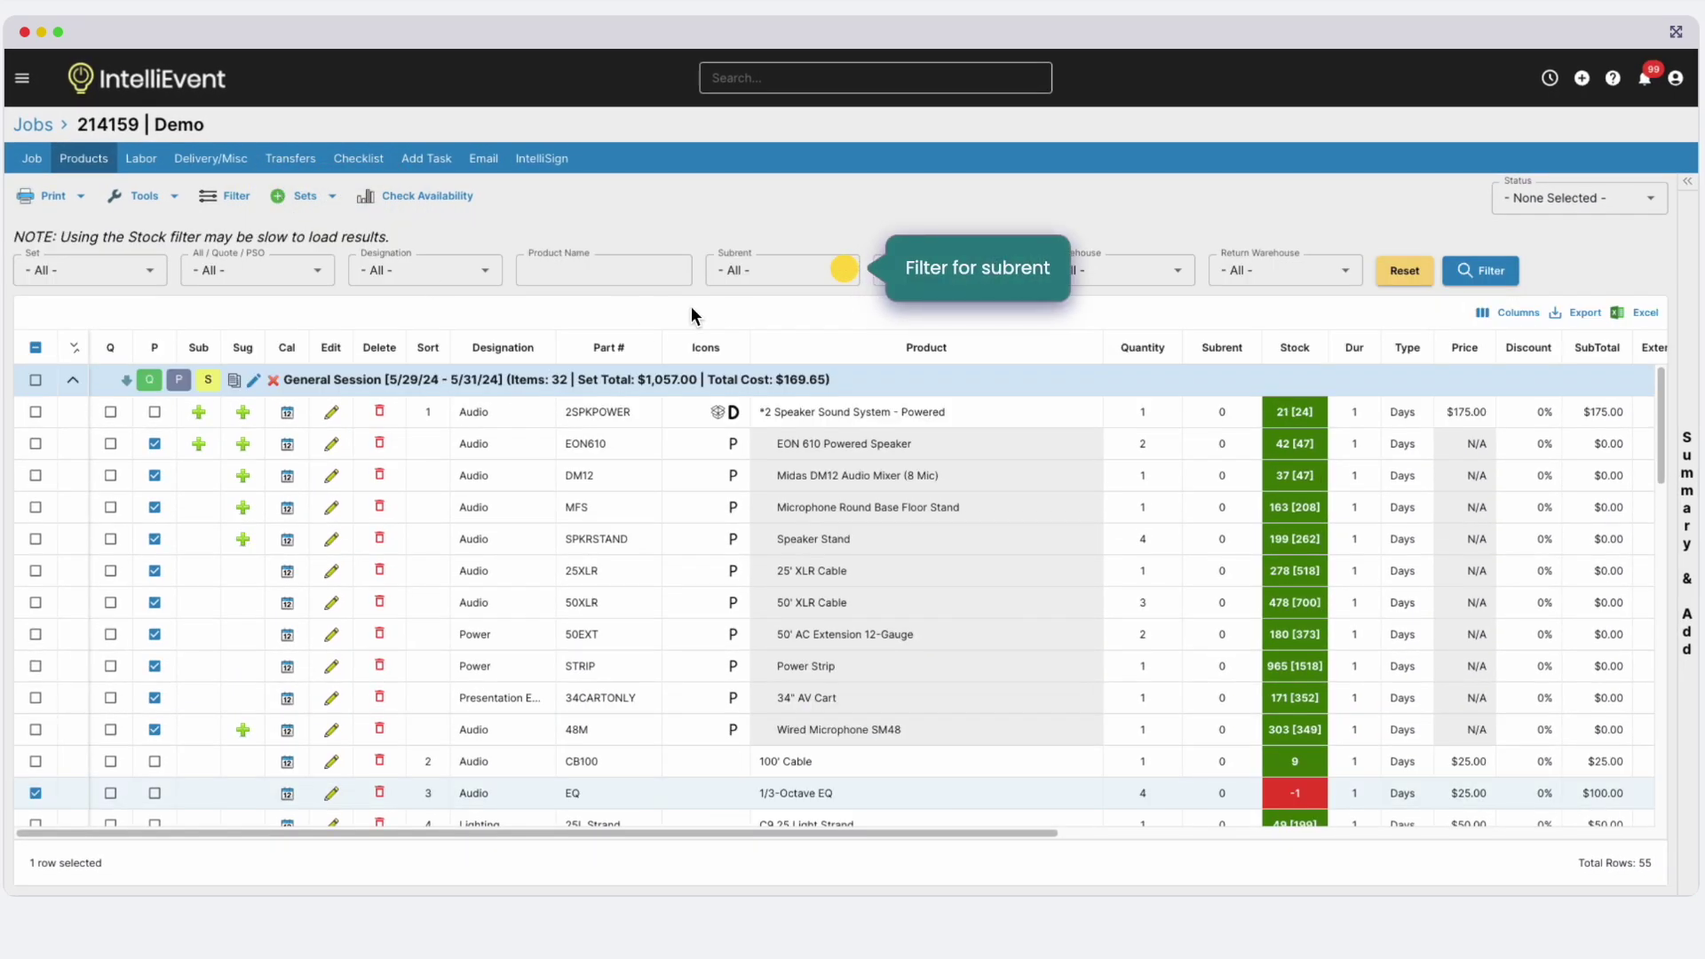
left_click(838, 281)
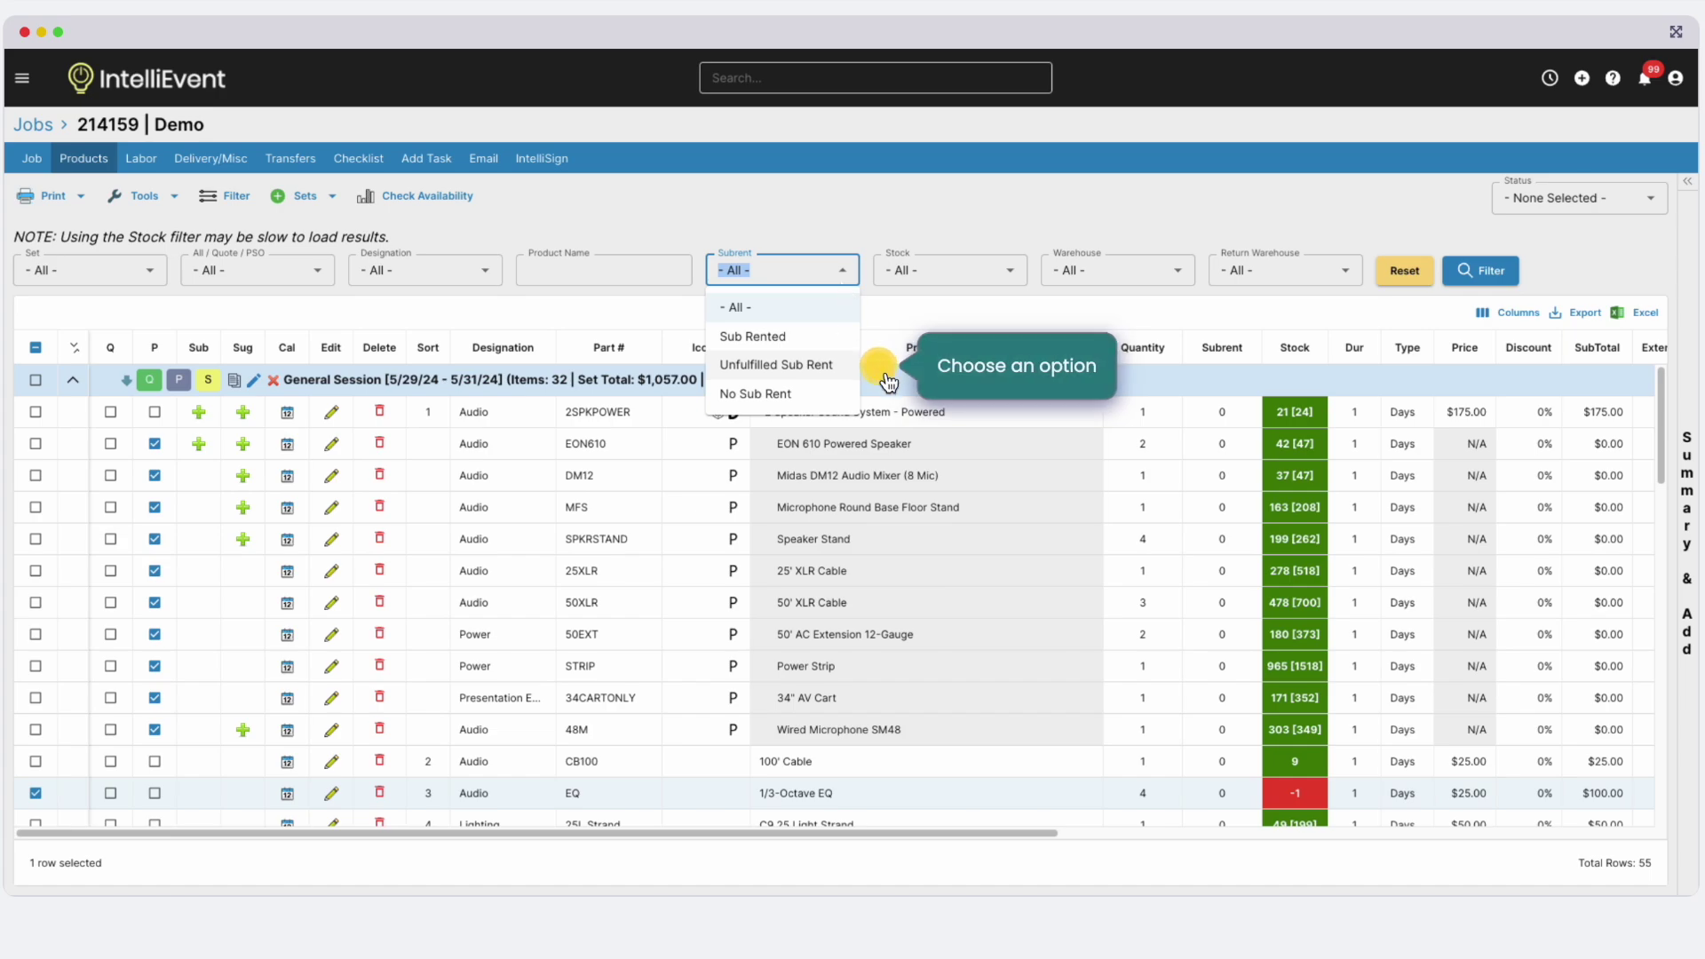
left_click(885, 376)
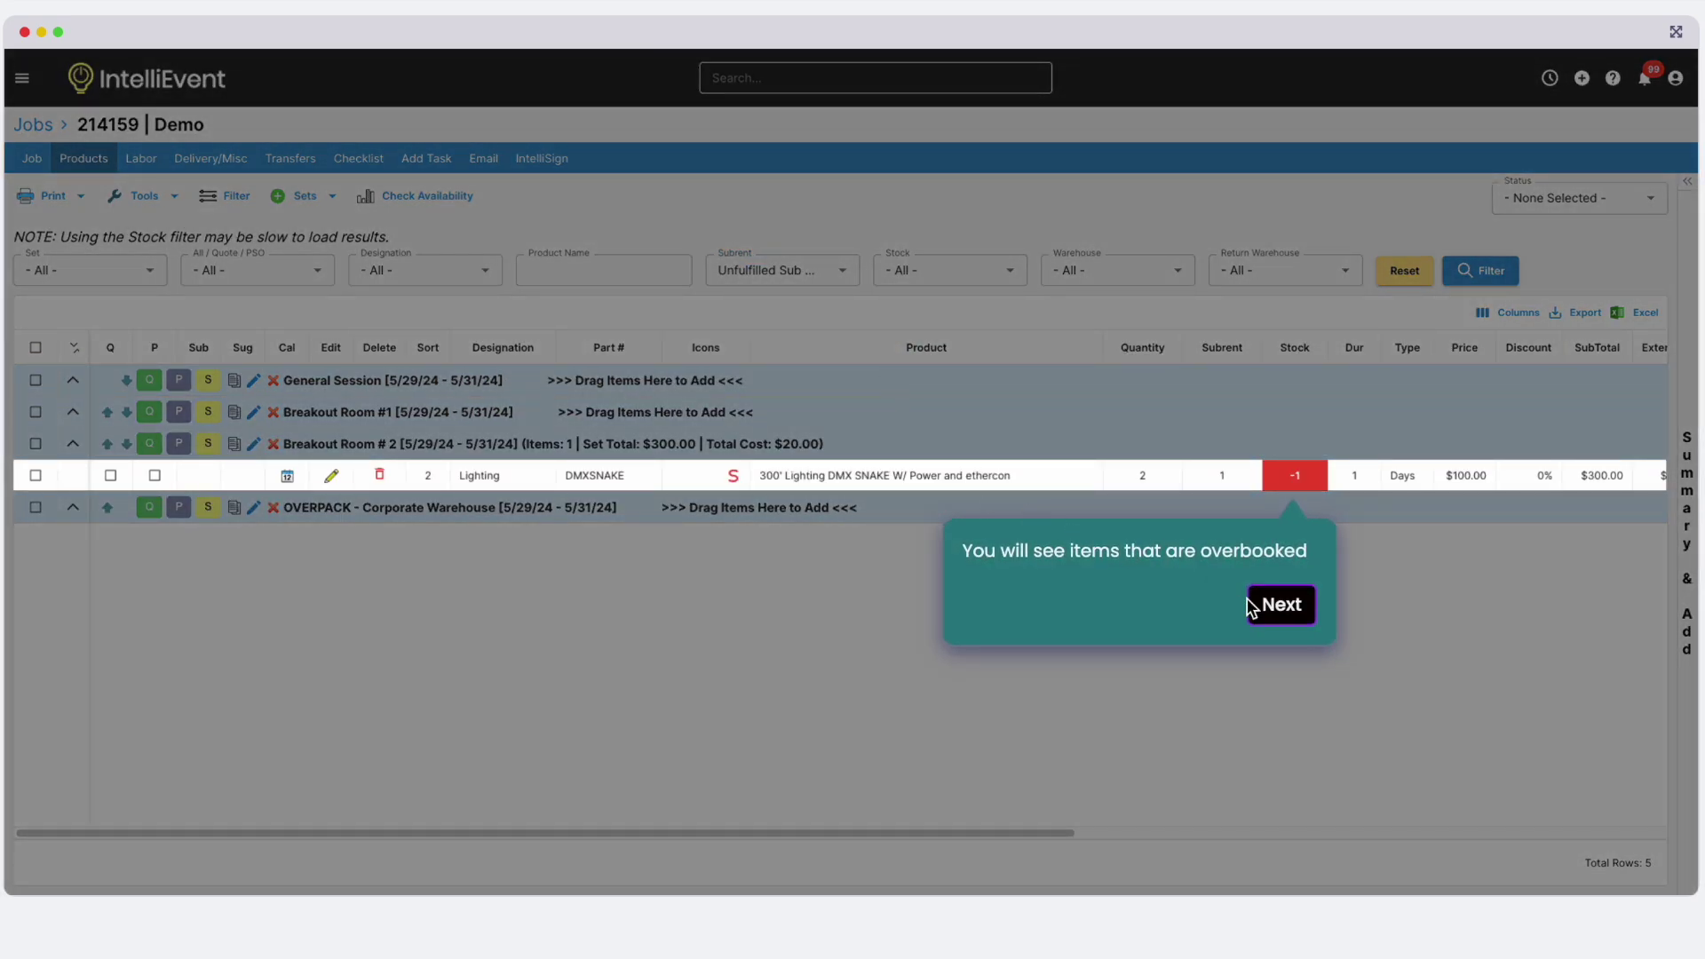
left_click(1305, 626)
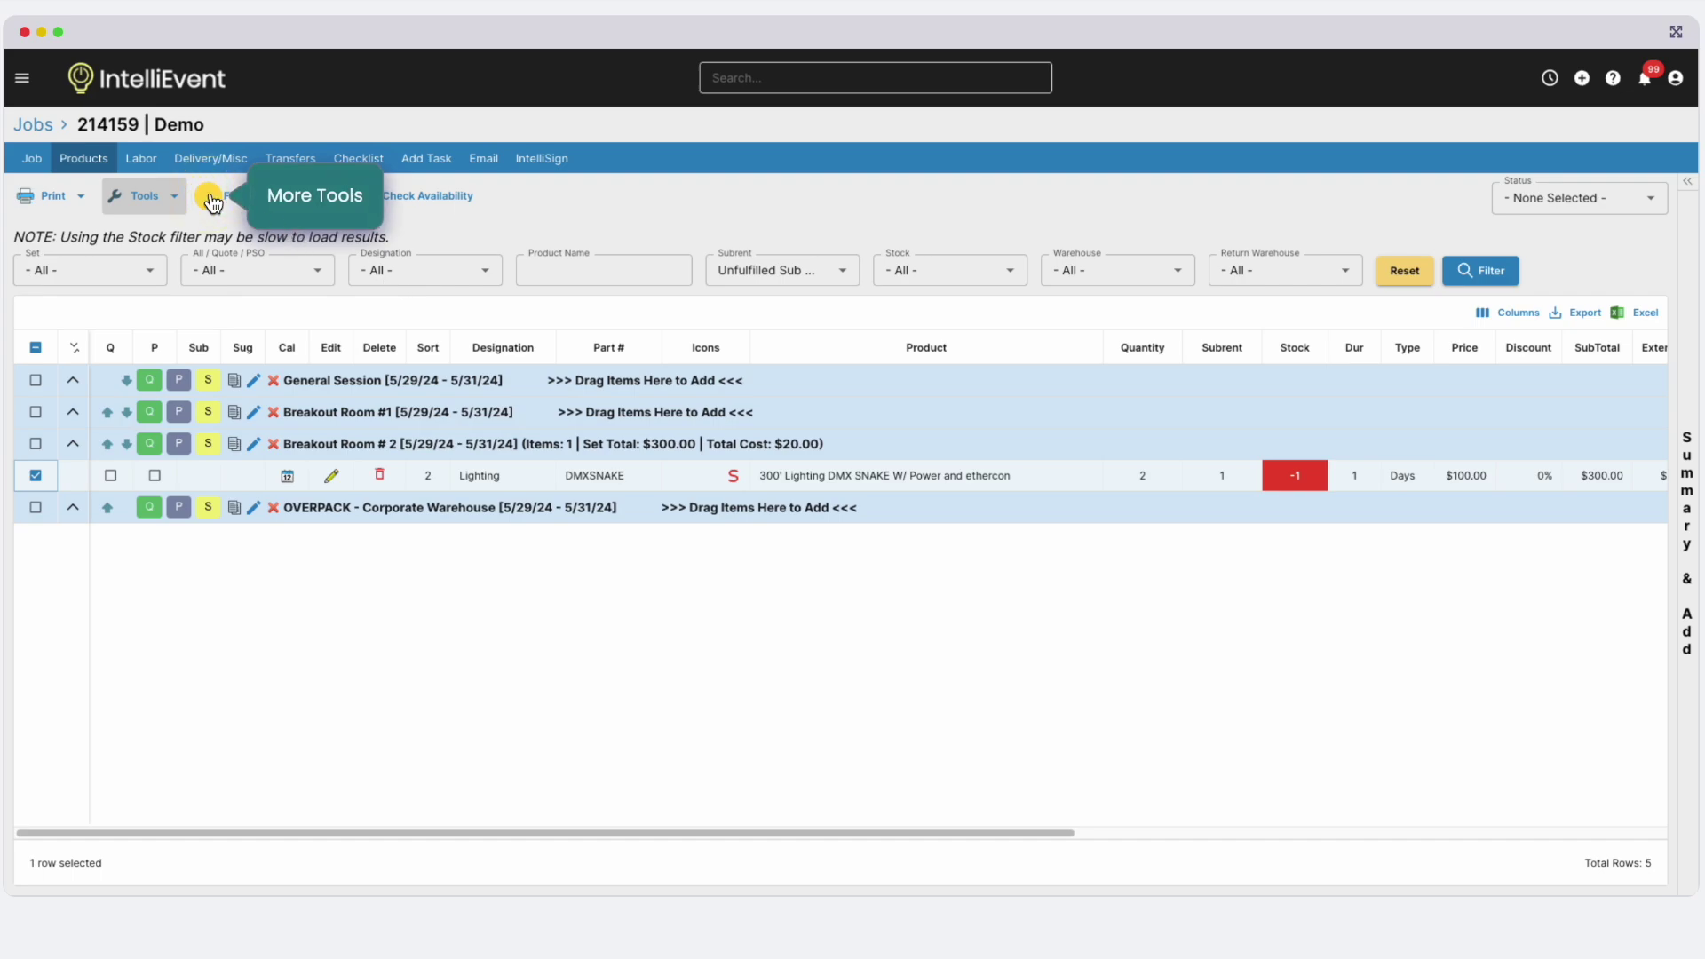
Add the overbooked DMXSNAKE item to purchase order 13926 and continue to job 214159's Checklist.
left_click(211, 199)
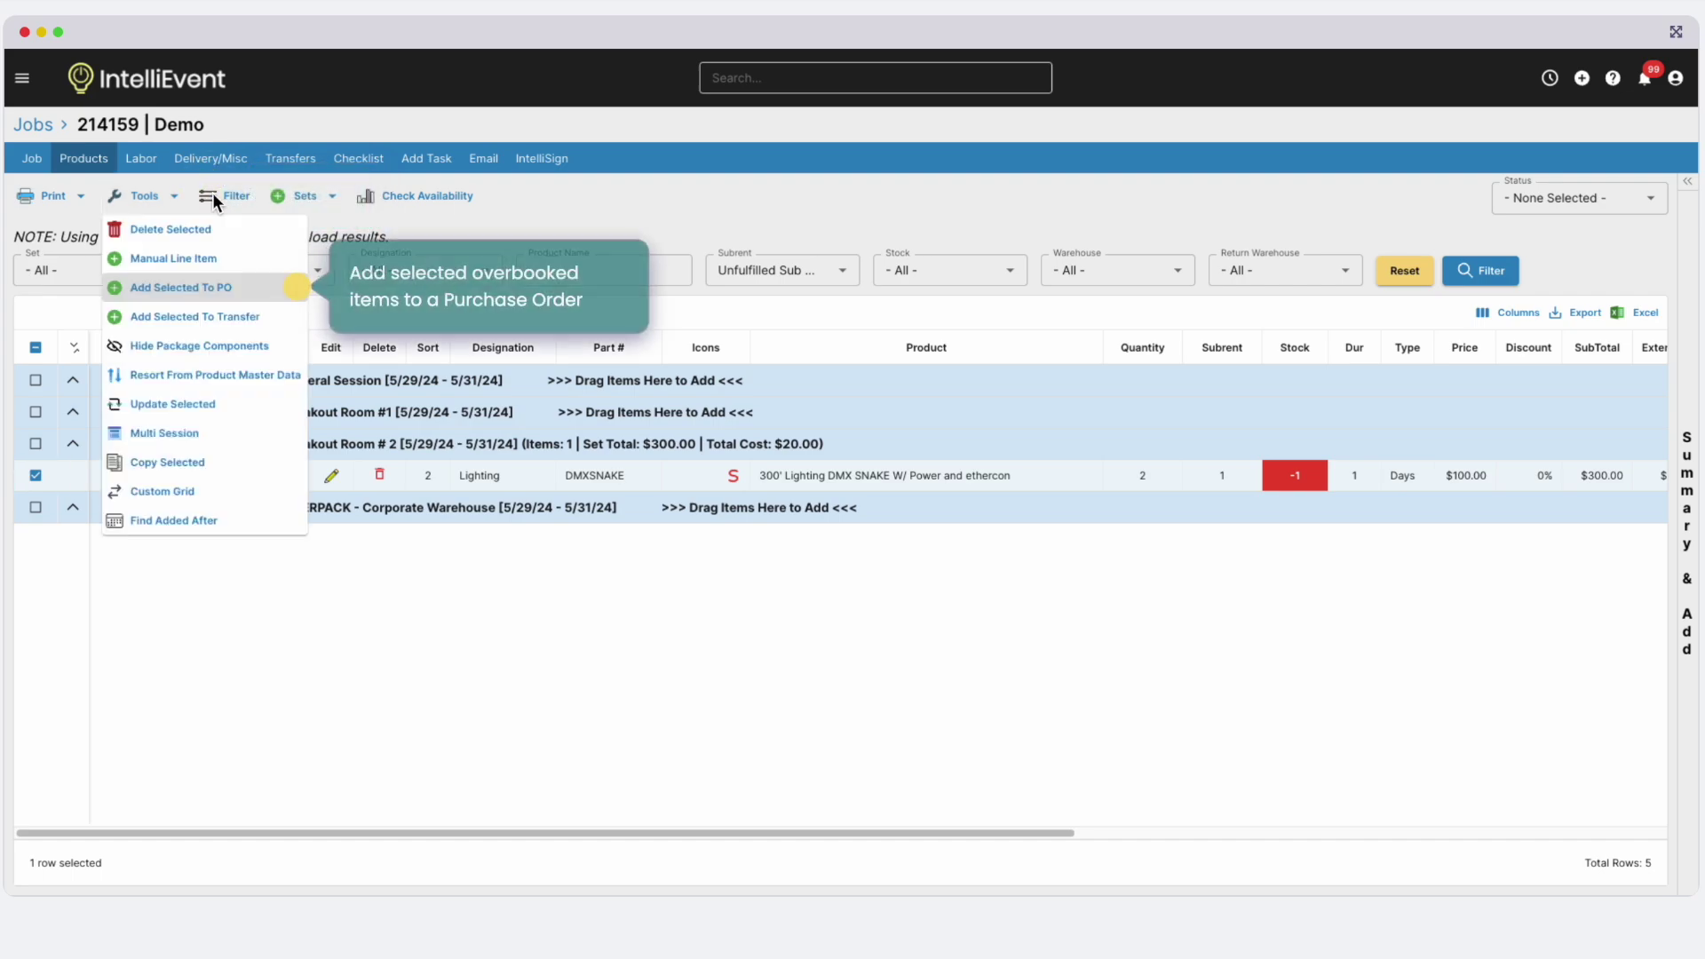
left_click(303, 293)
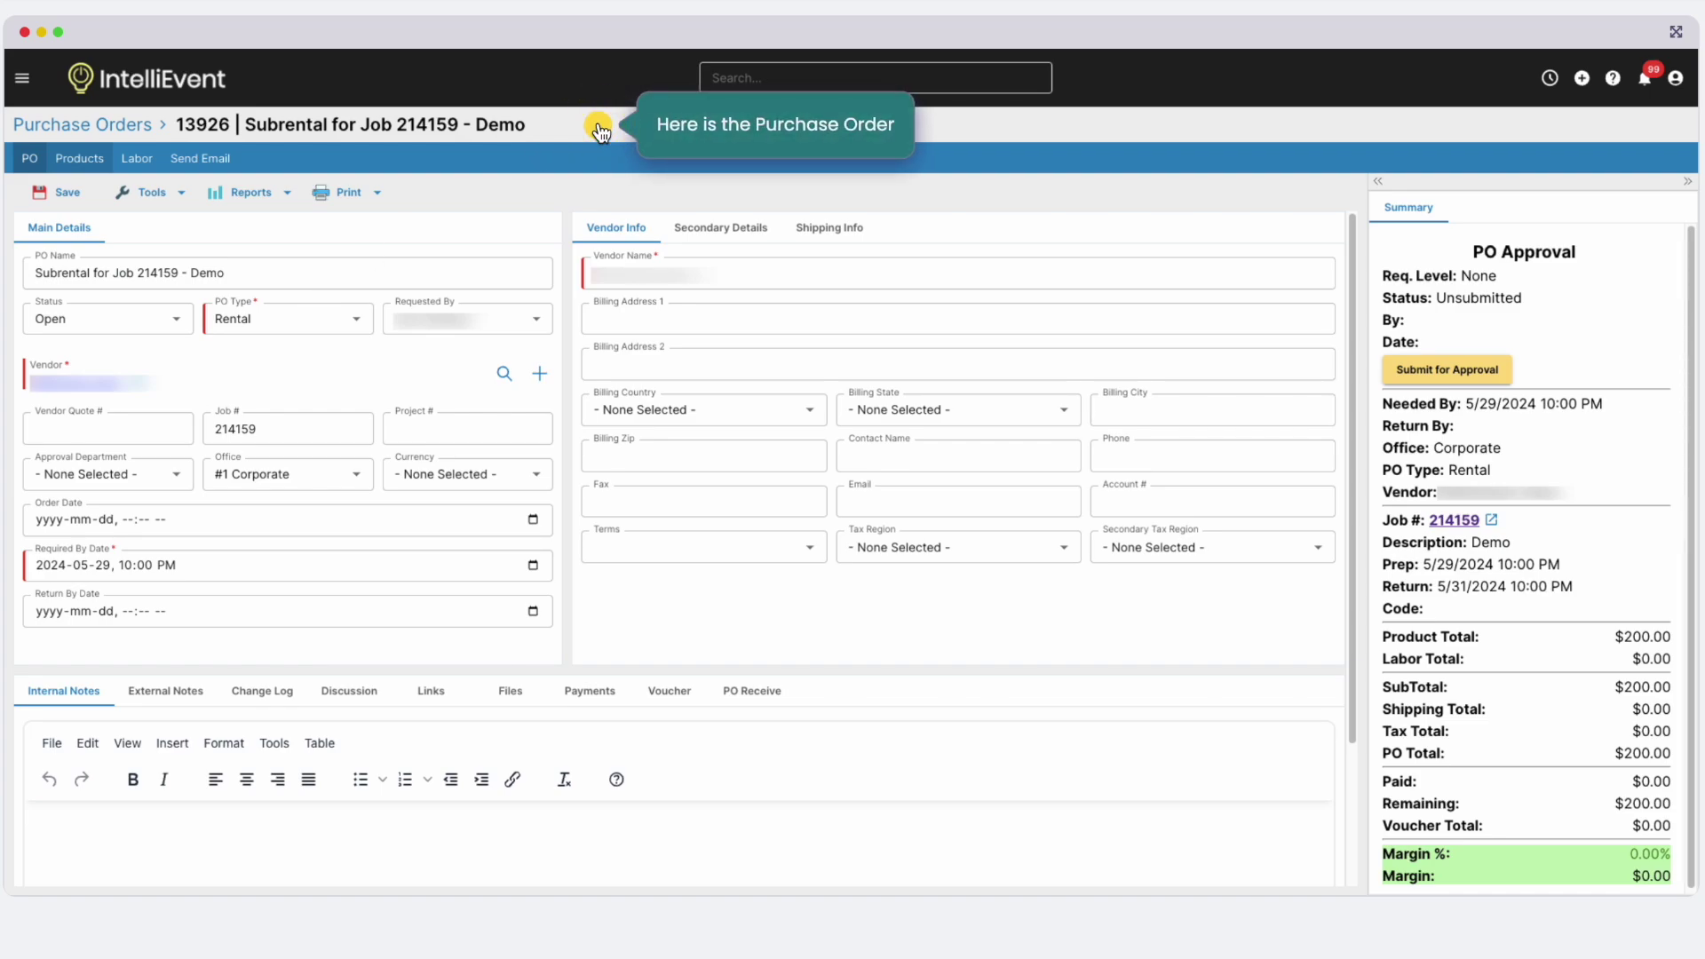
left_click(599, 129)
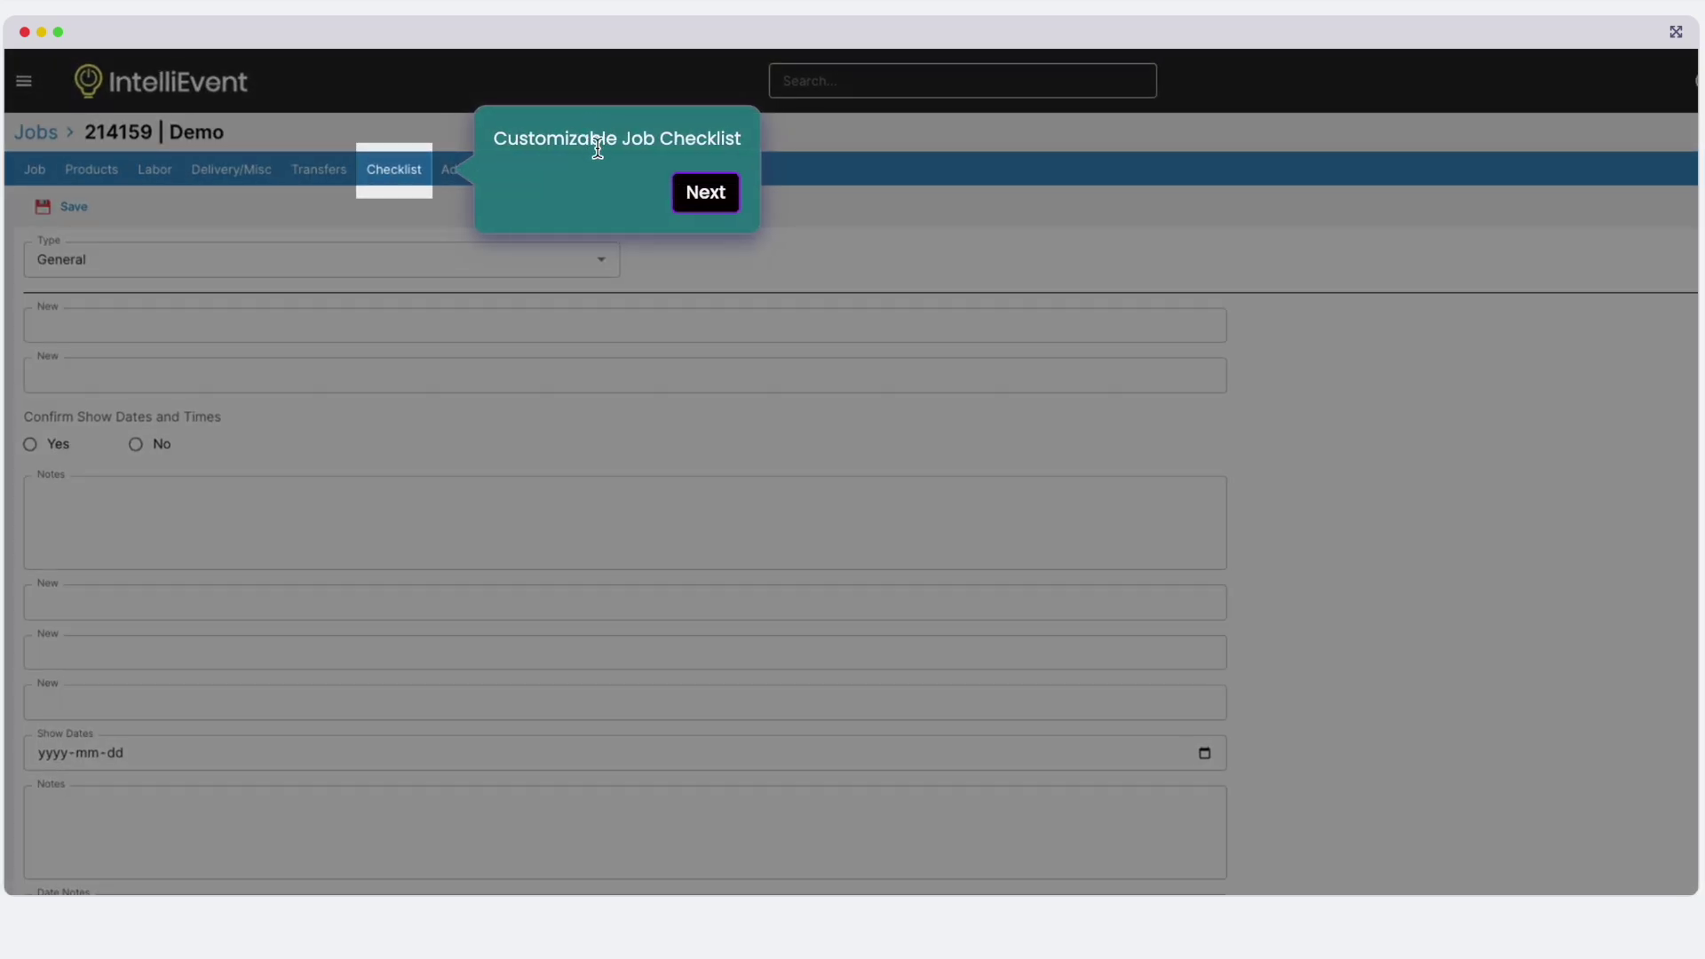
Go through job 214159's Email tab tips and open the IntelliSign form titled 'IntelliSign - Job #214159'.
left_click(724, 206)
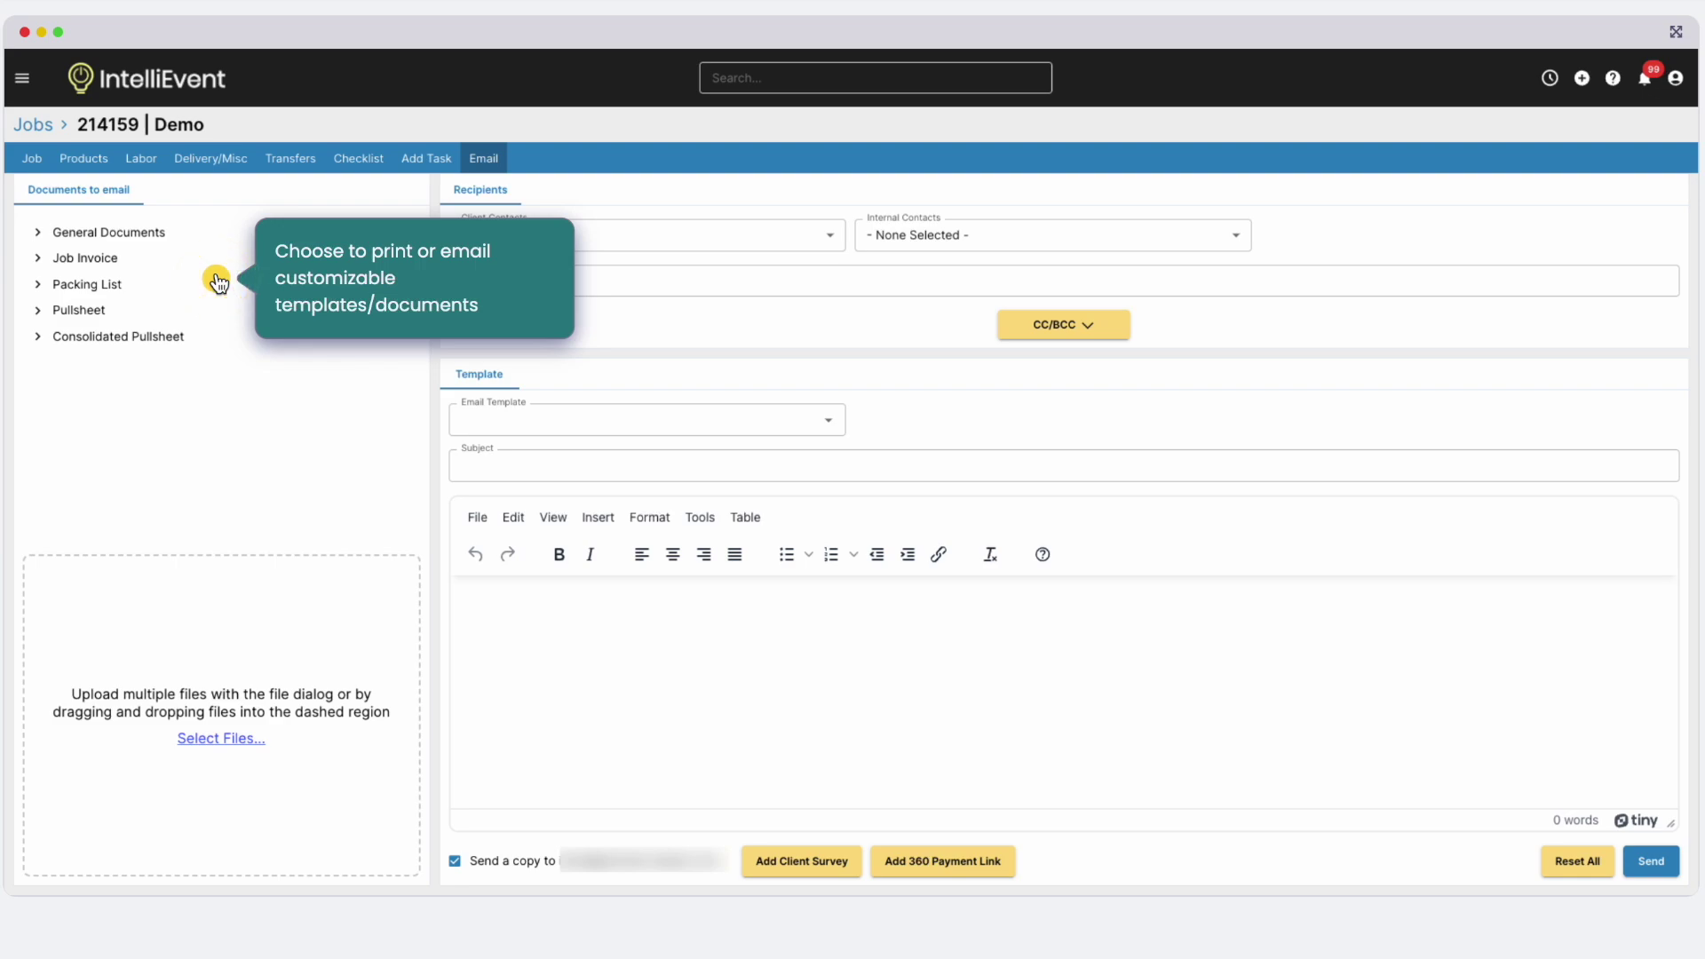
left_click(218, 282)
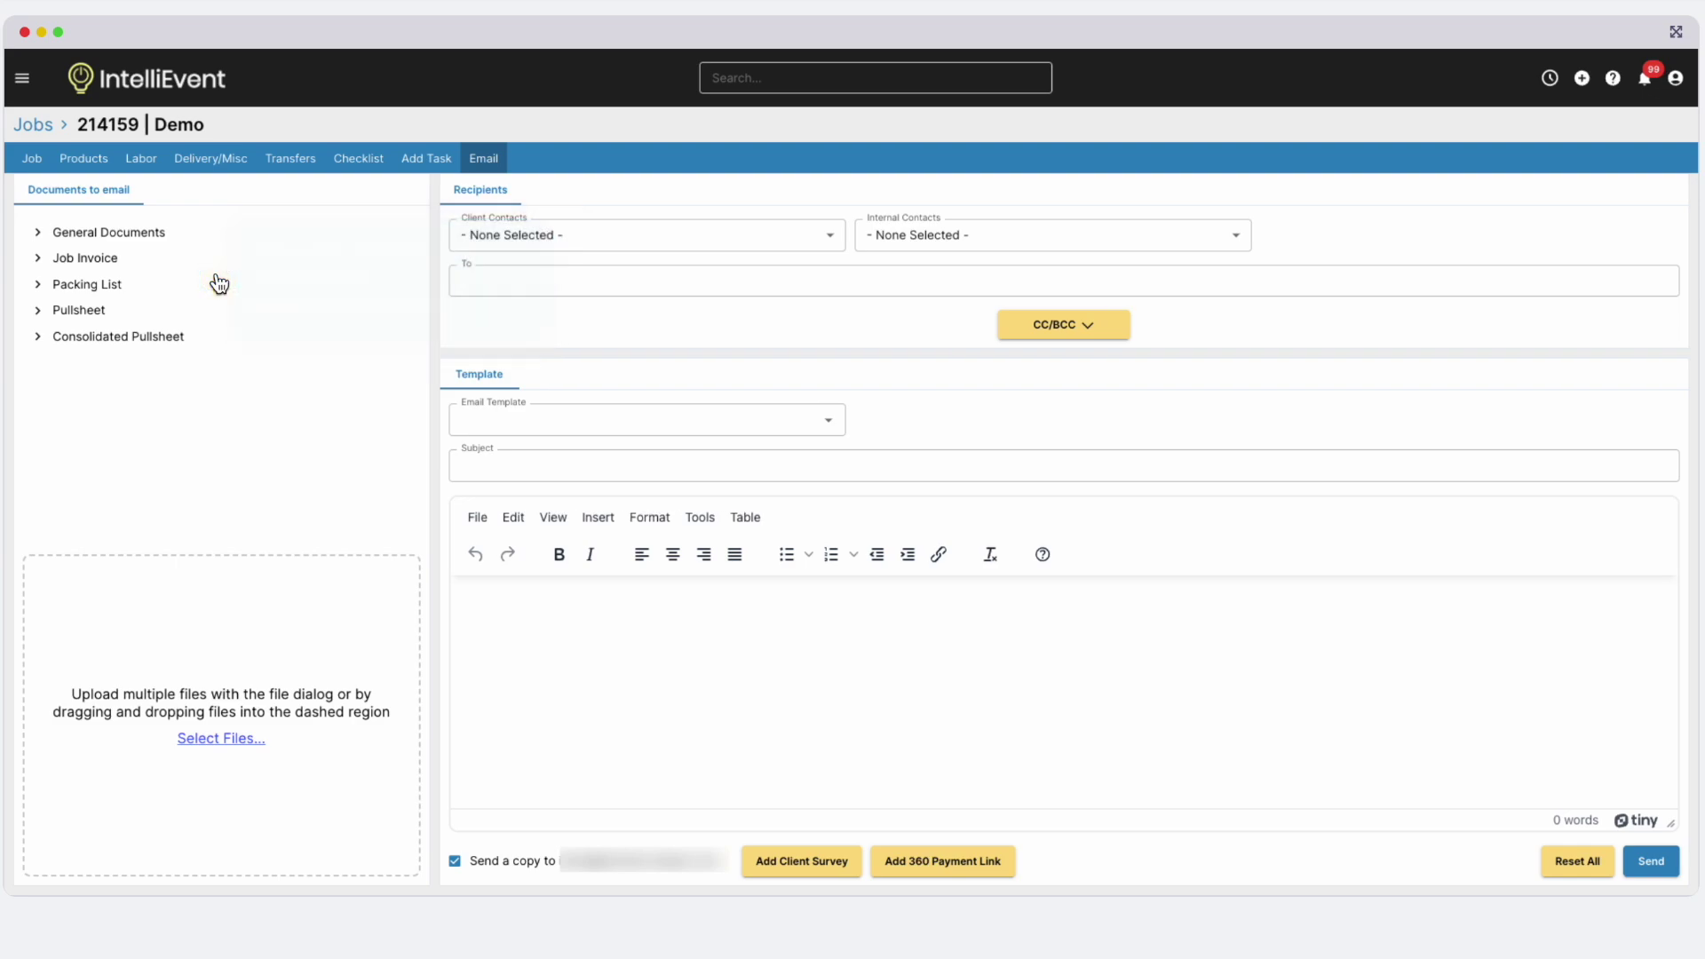
left_click(546, 164)
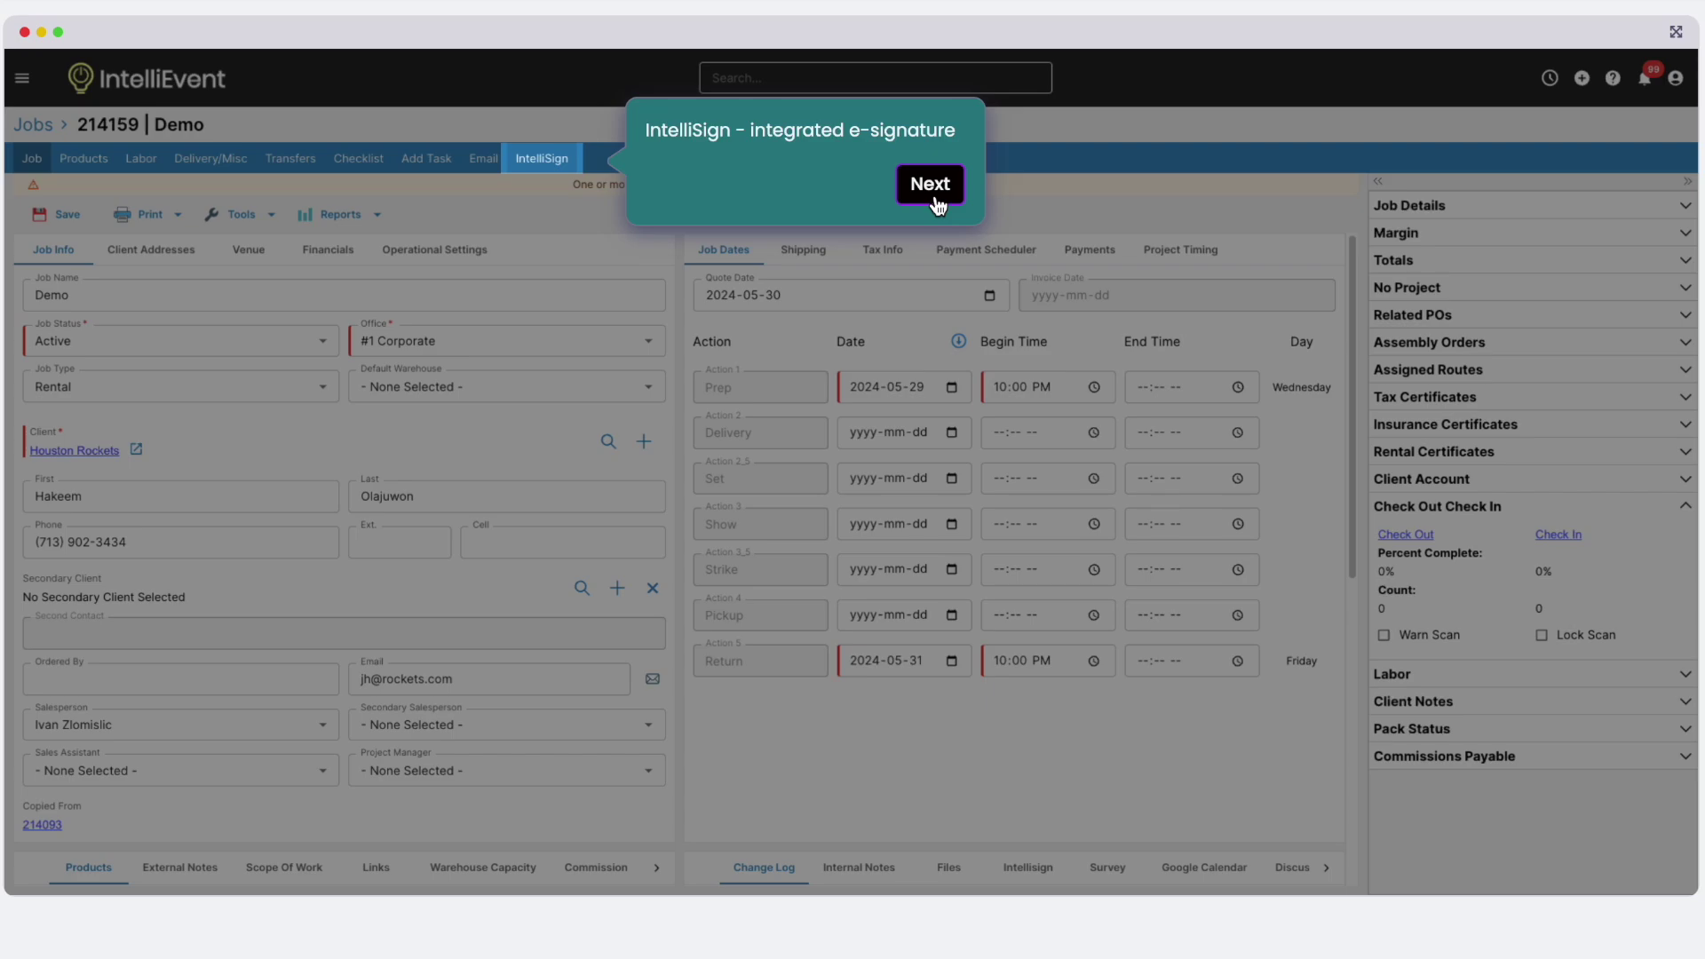
left_click(932, 184)
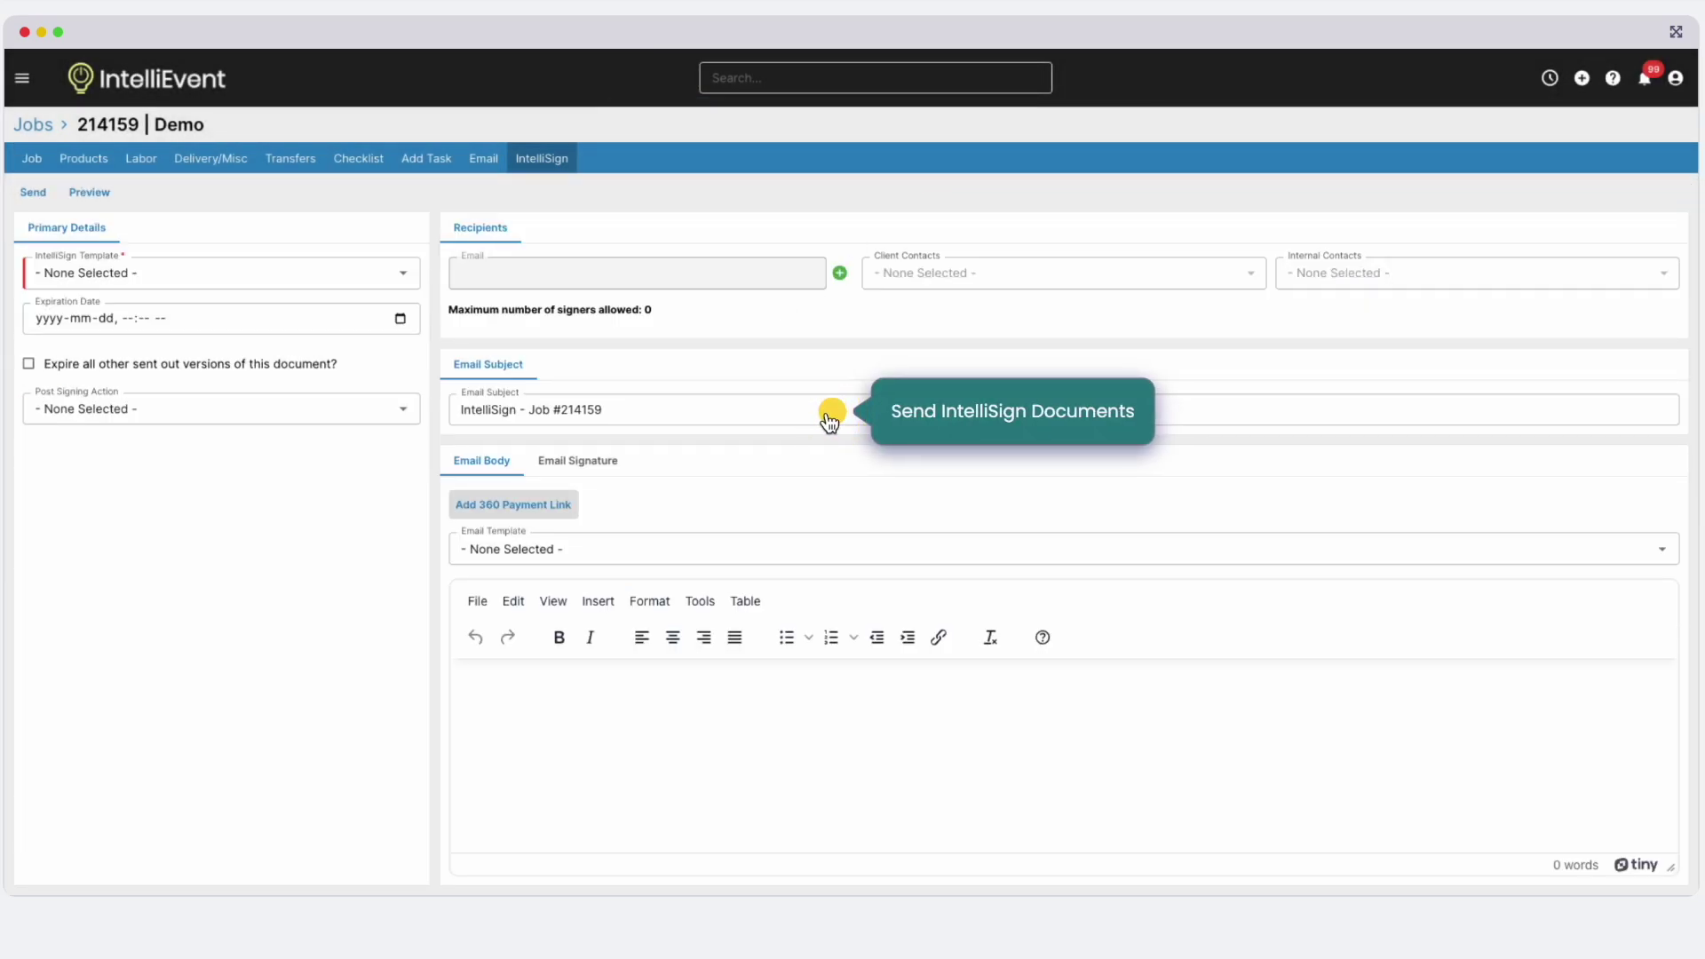
View the payment link editor, then open job 214159's 5/29/2024 Corporate Warehouse (Rental) checkout plan.
left_click(829, 414)
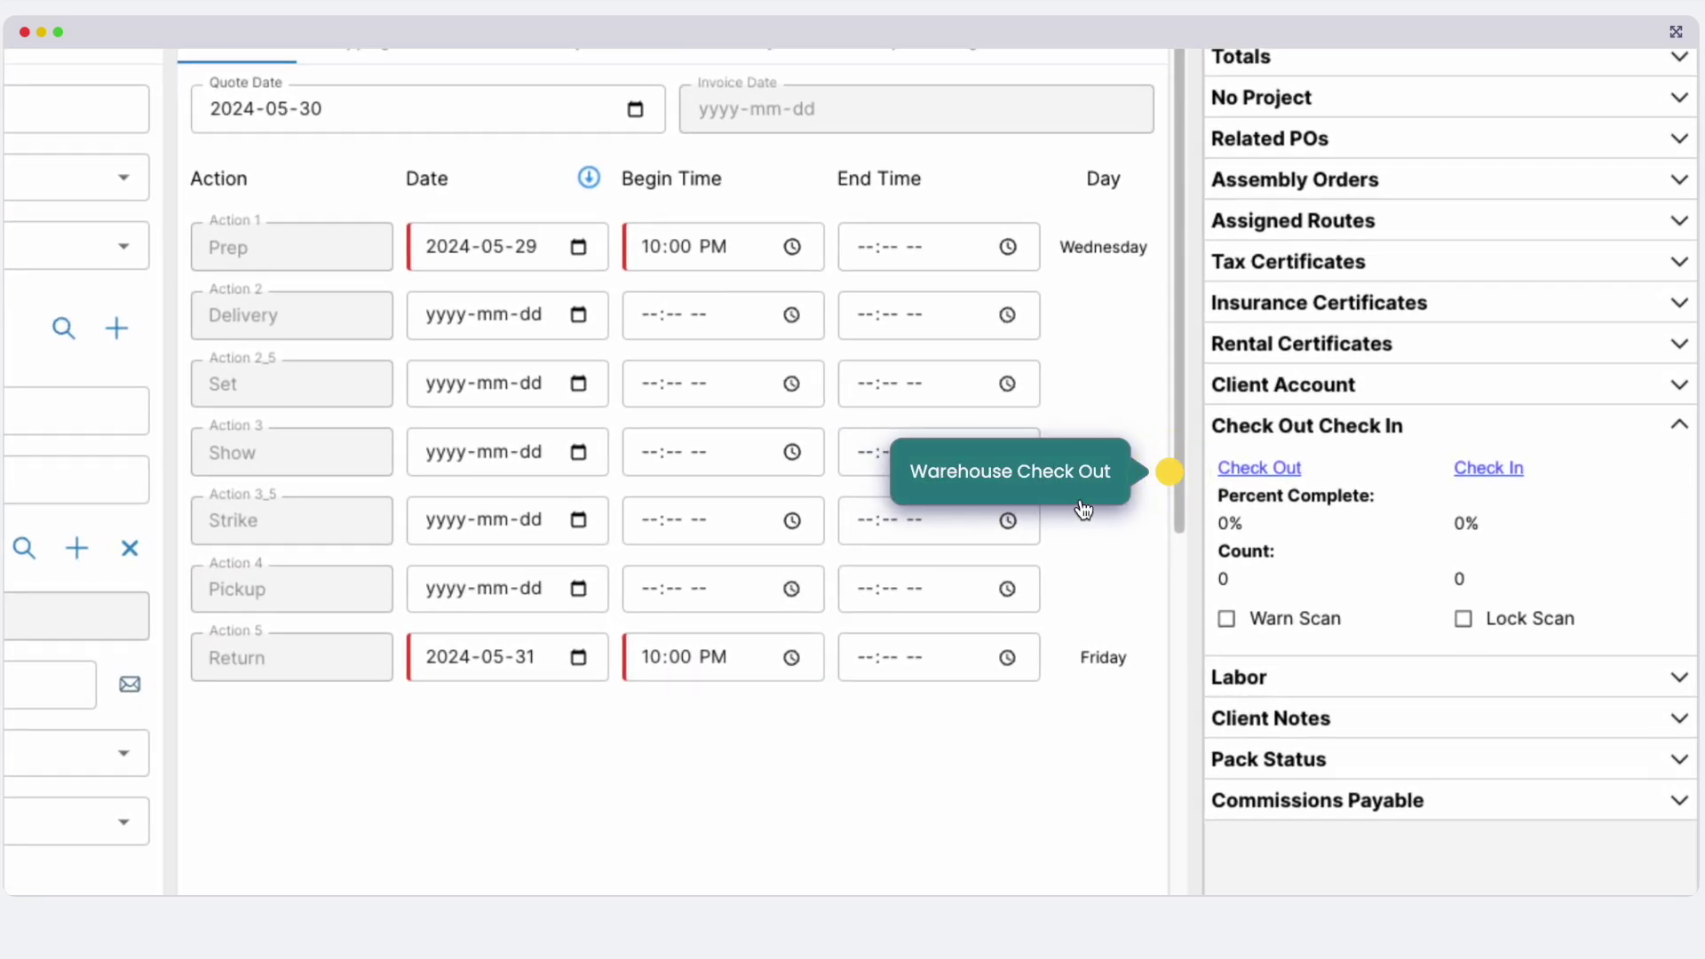
left_click(1170, 480)
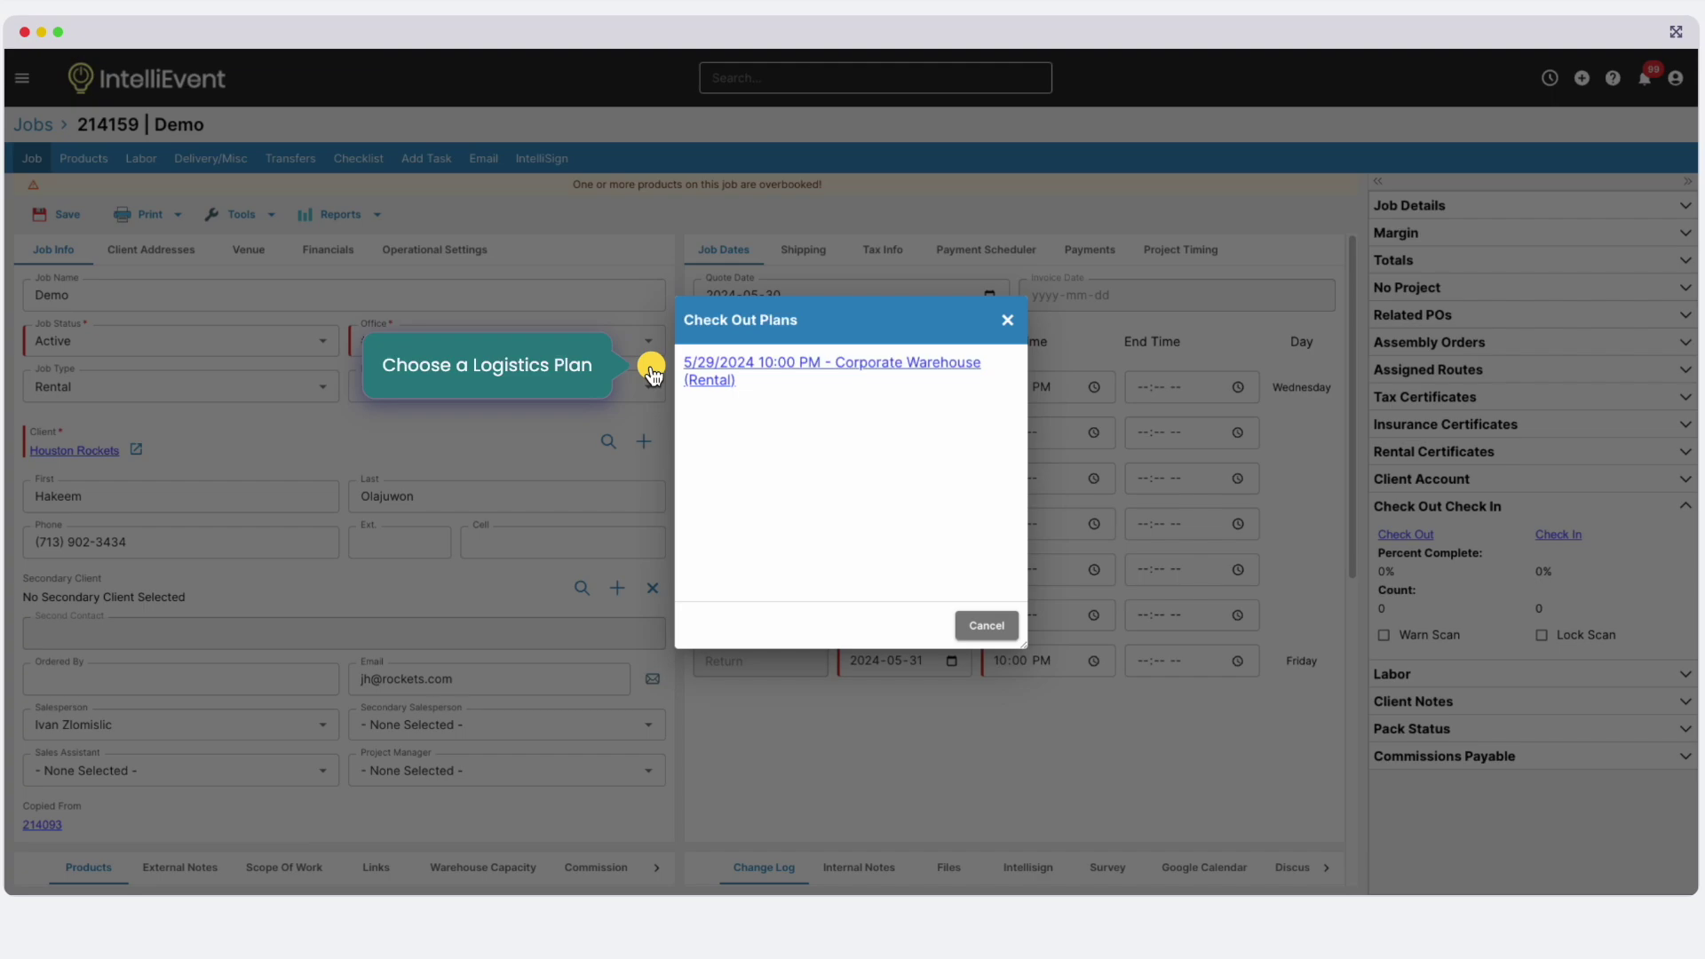
left_click(651, 368)
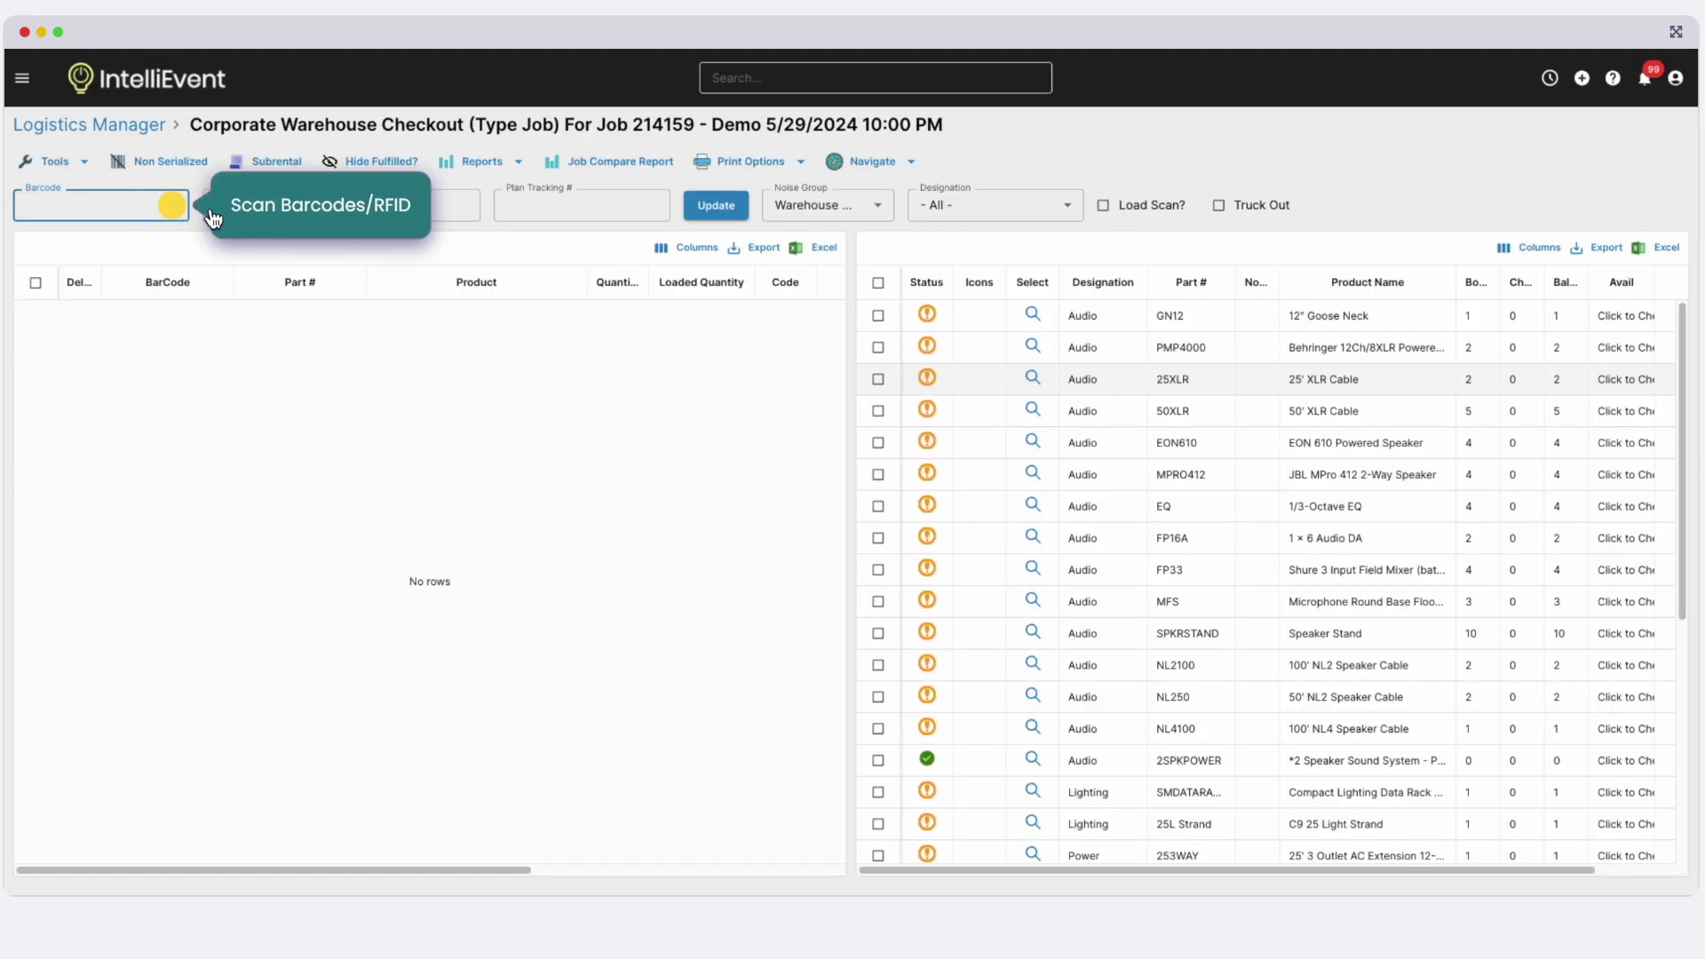
Scan a 25' XLR Cable for checkout, then view job 214159's Corporate Warehouse check-in page and its tools.
left_click(172, 205)
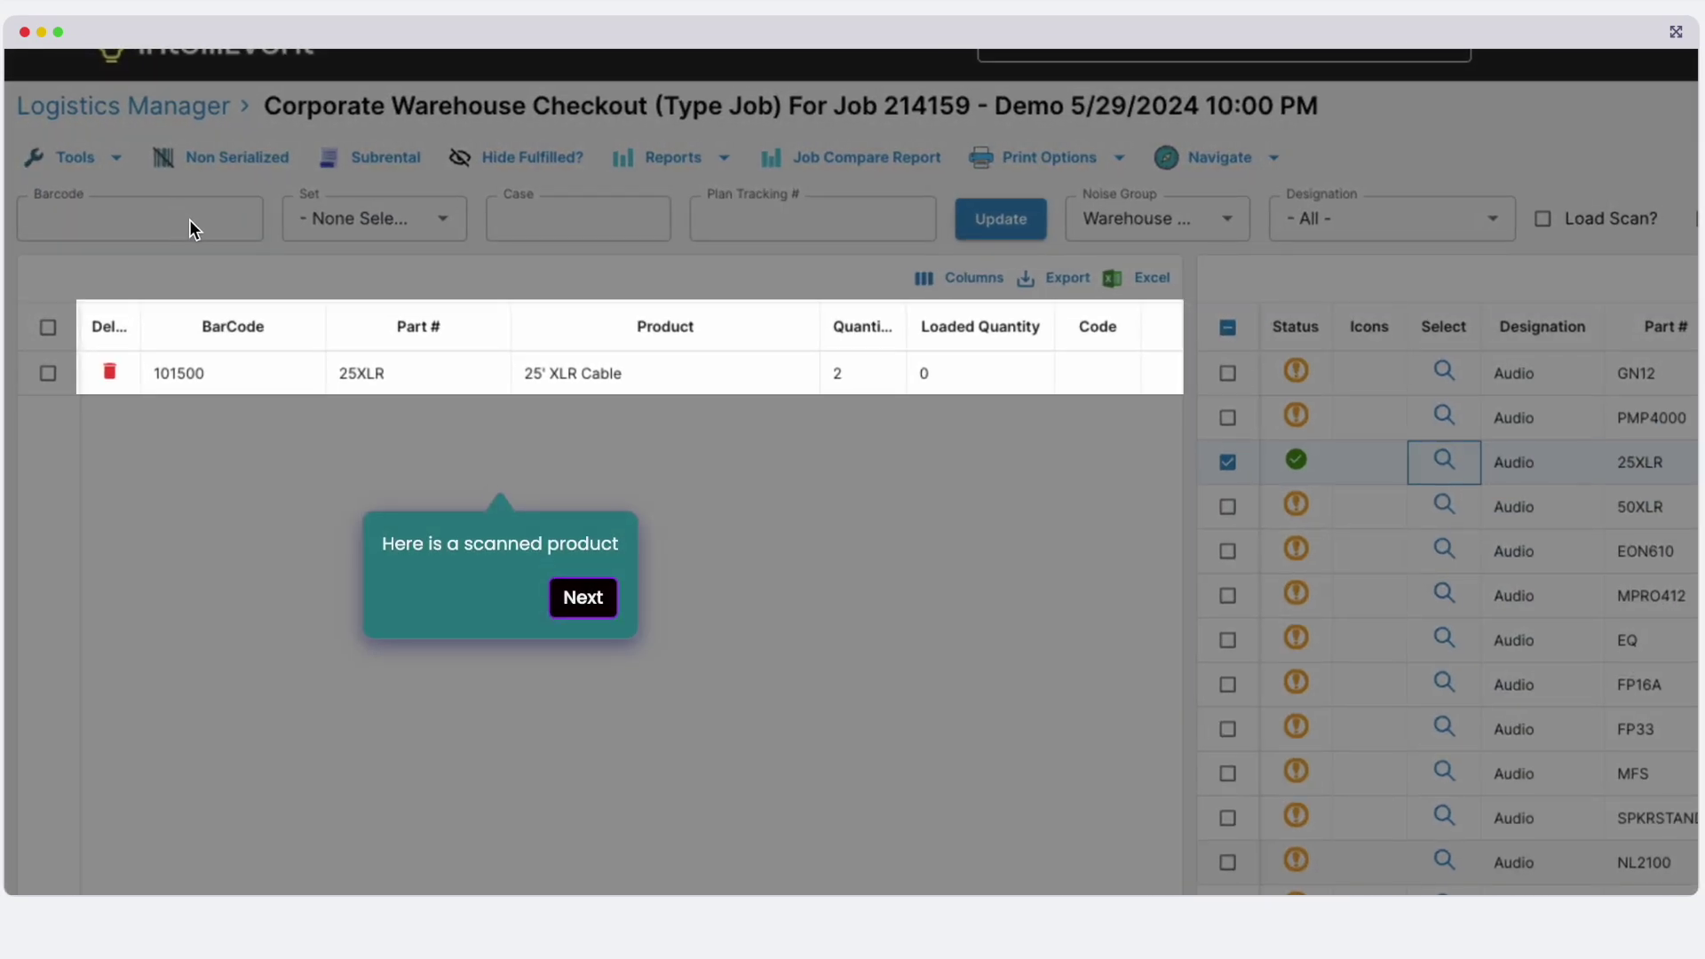
left_click(600, 611)
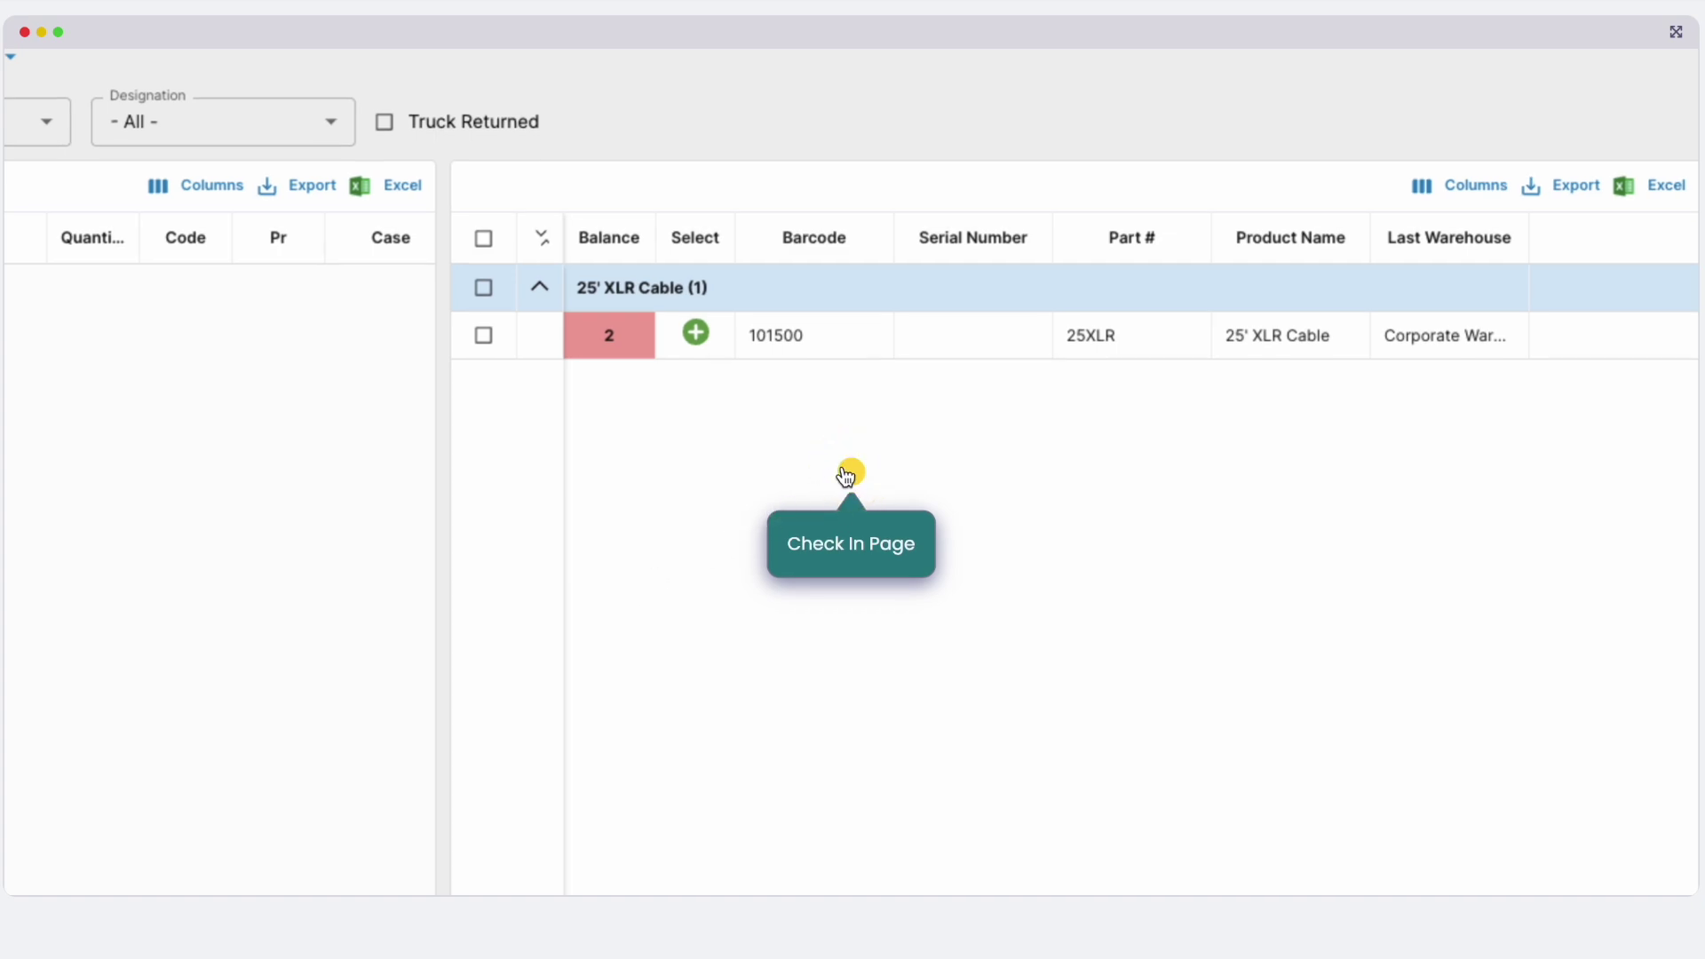
left_click(853, 474)
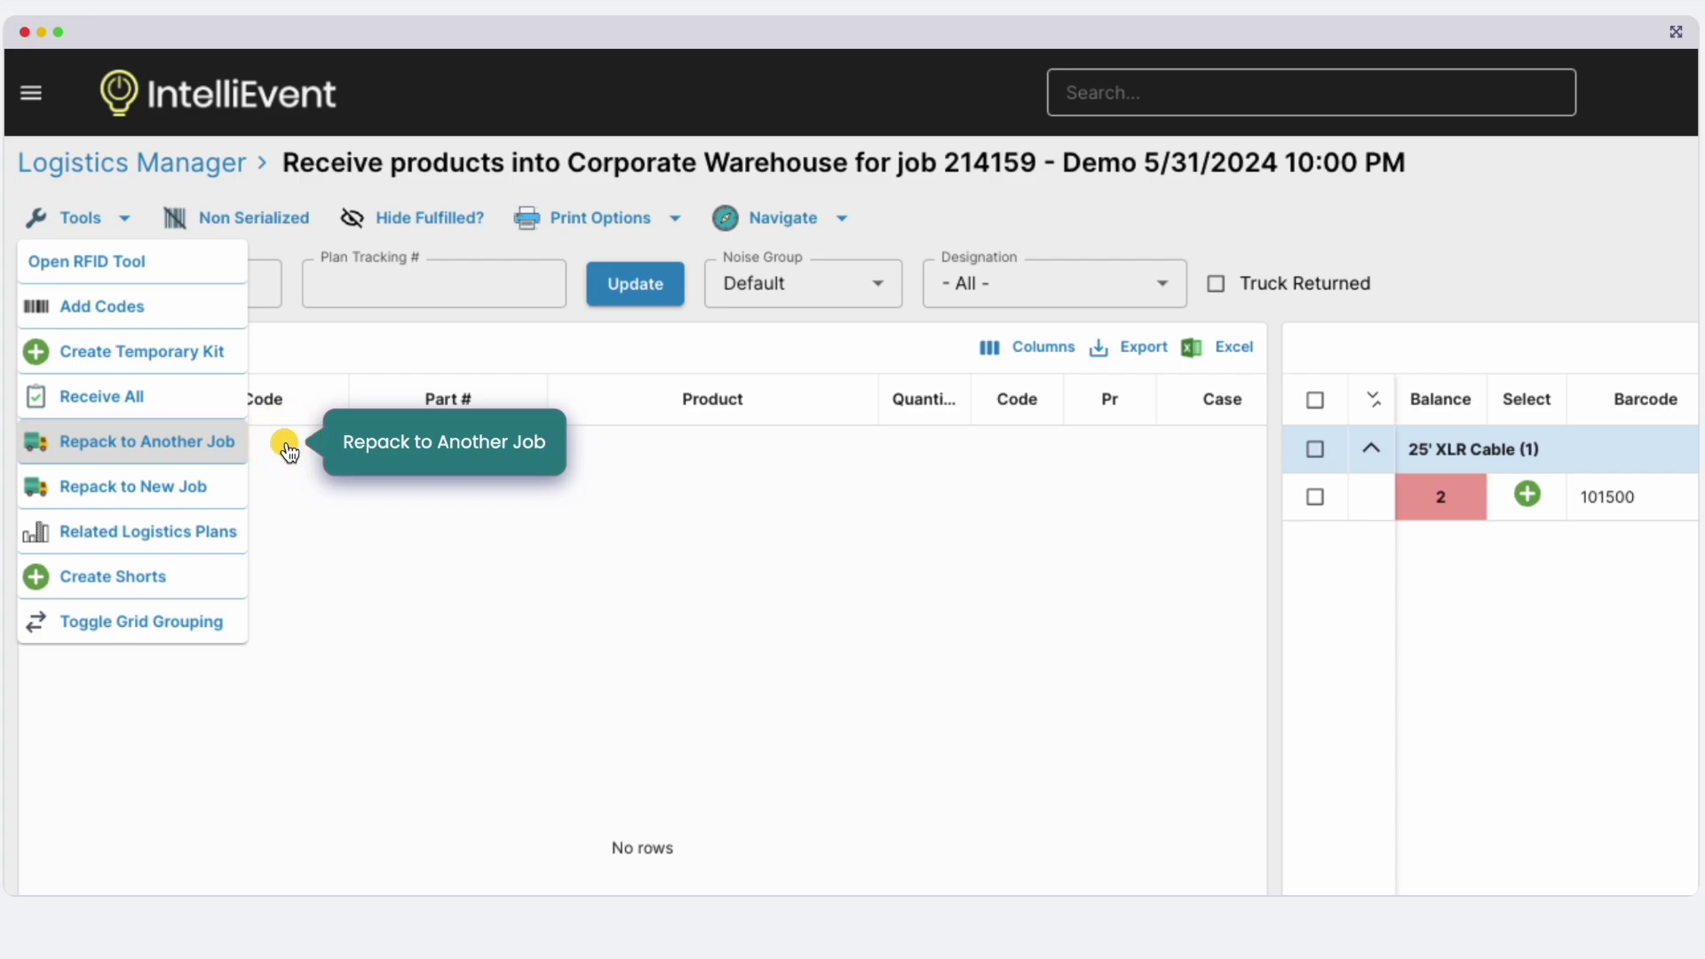
left_click(288, 450)
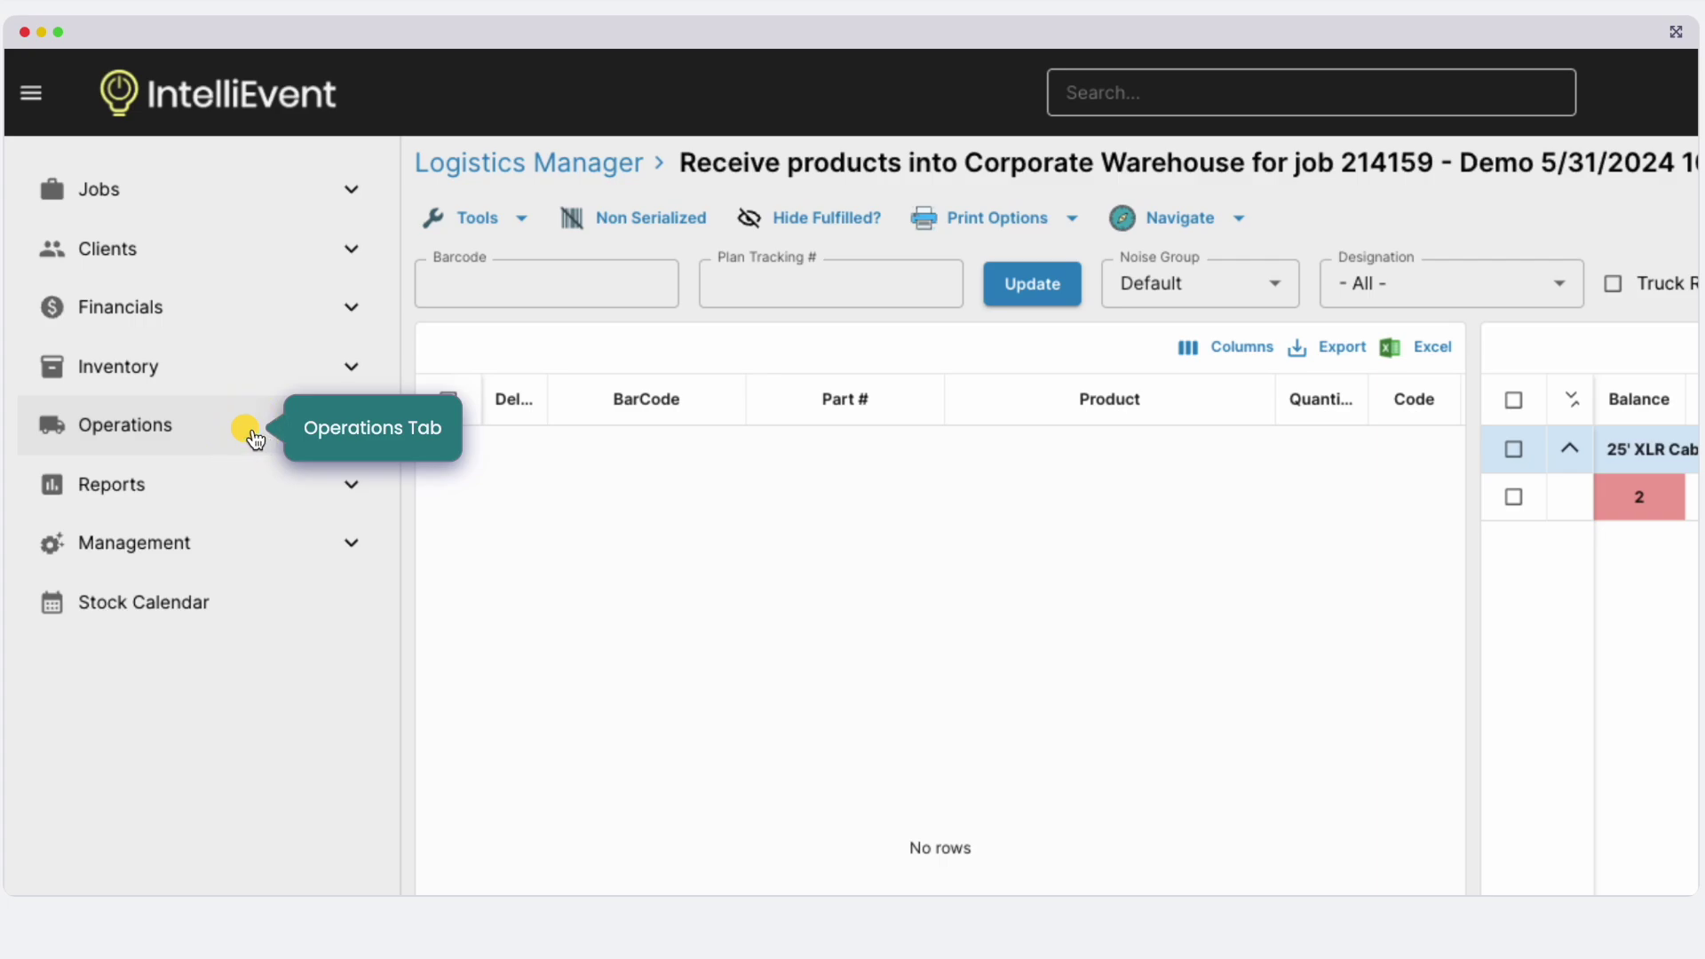
Load Corporate Warehouse activities in Operations > Logistics and open route 341695.
left_click(247, 430)
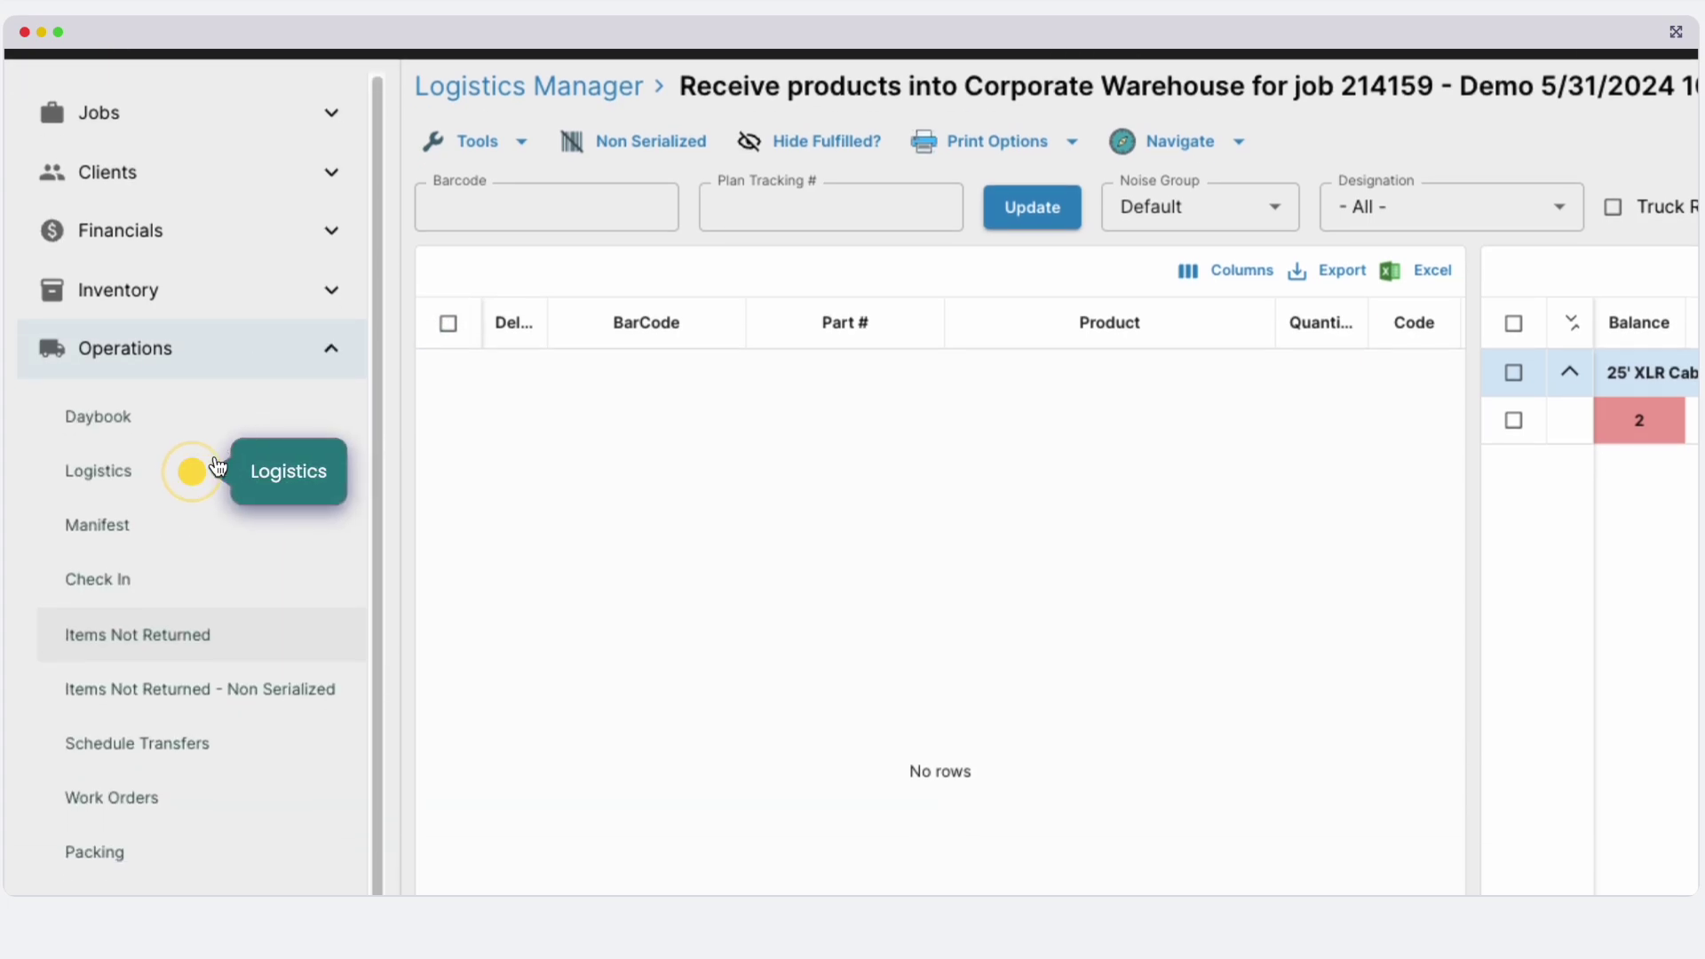
left_click(196, 475)
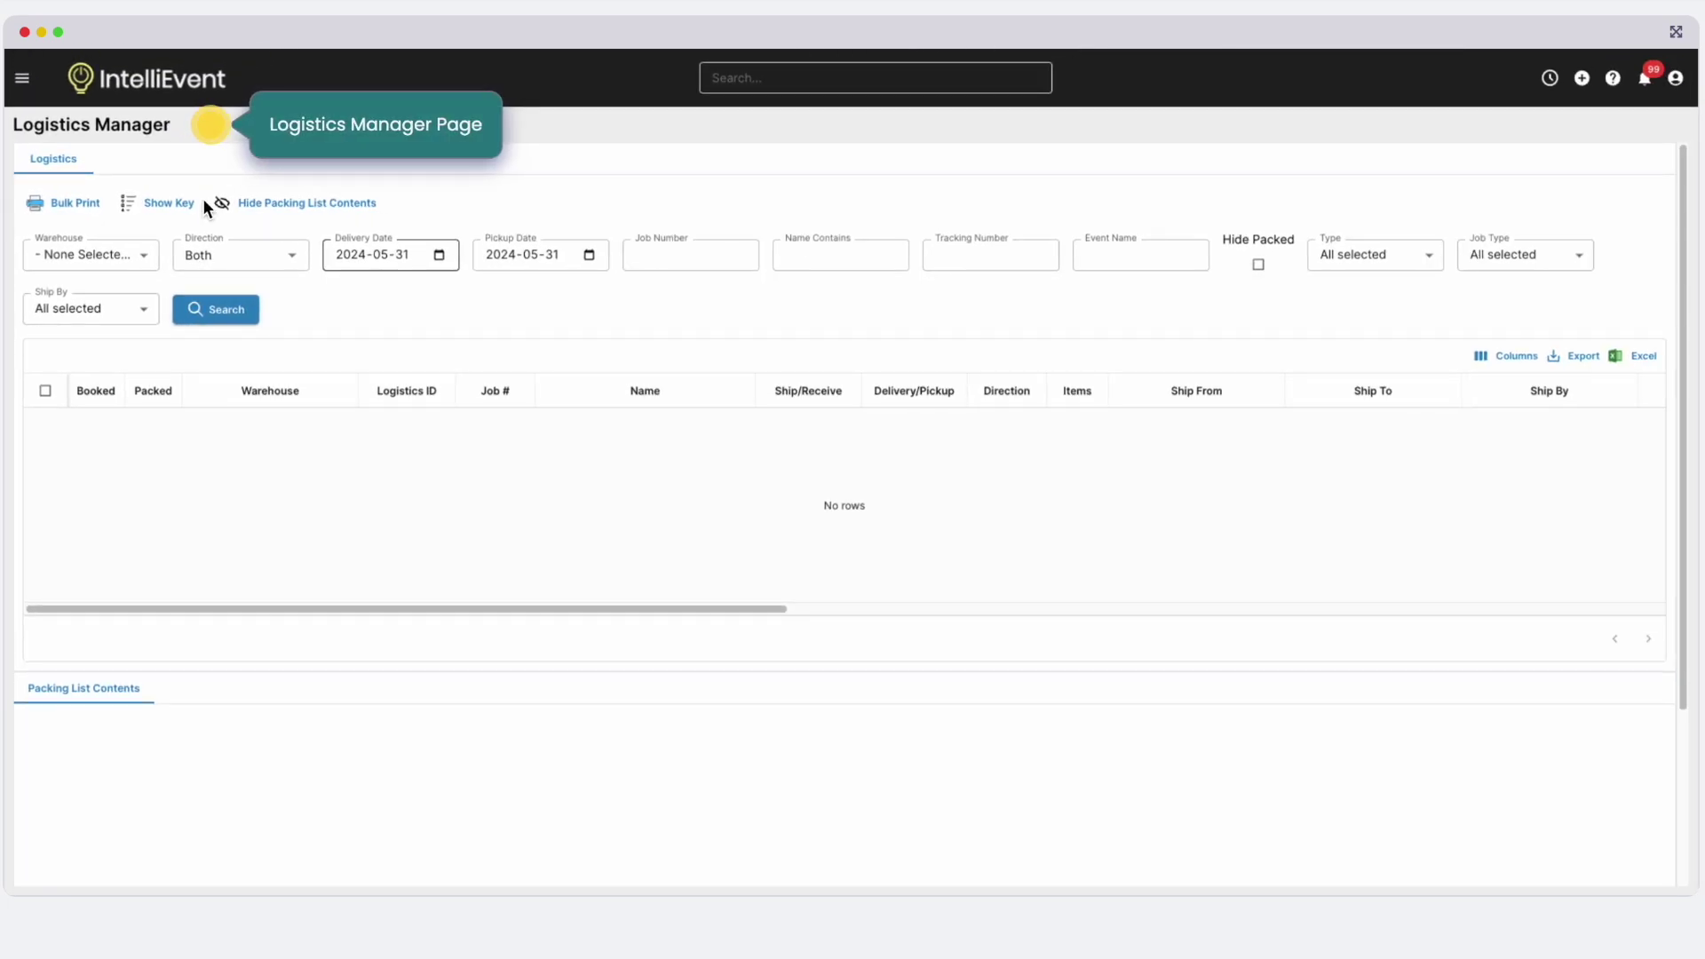
left_click(212, 135)
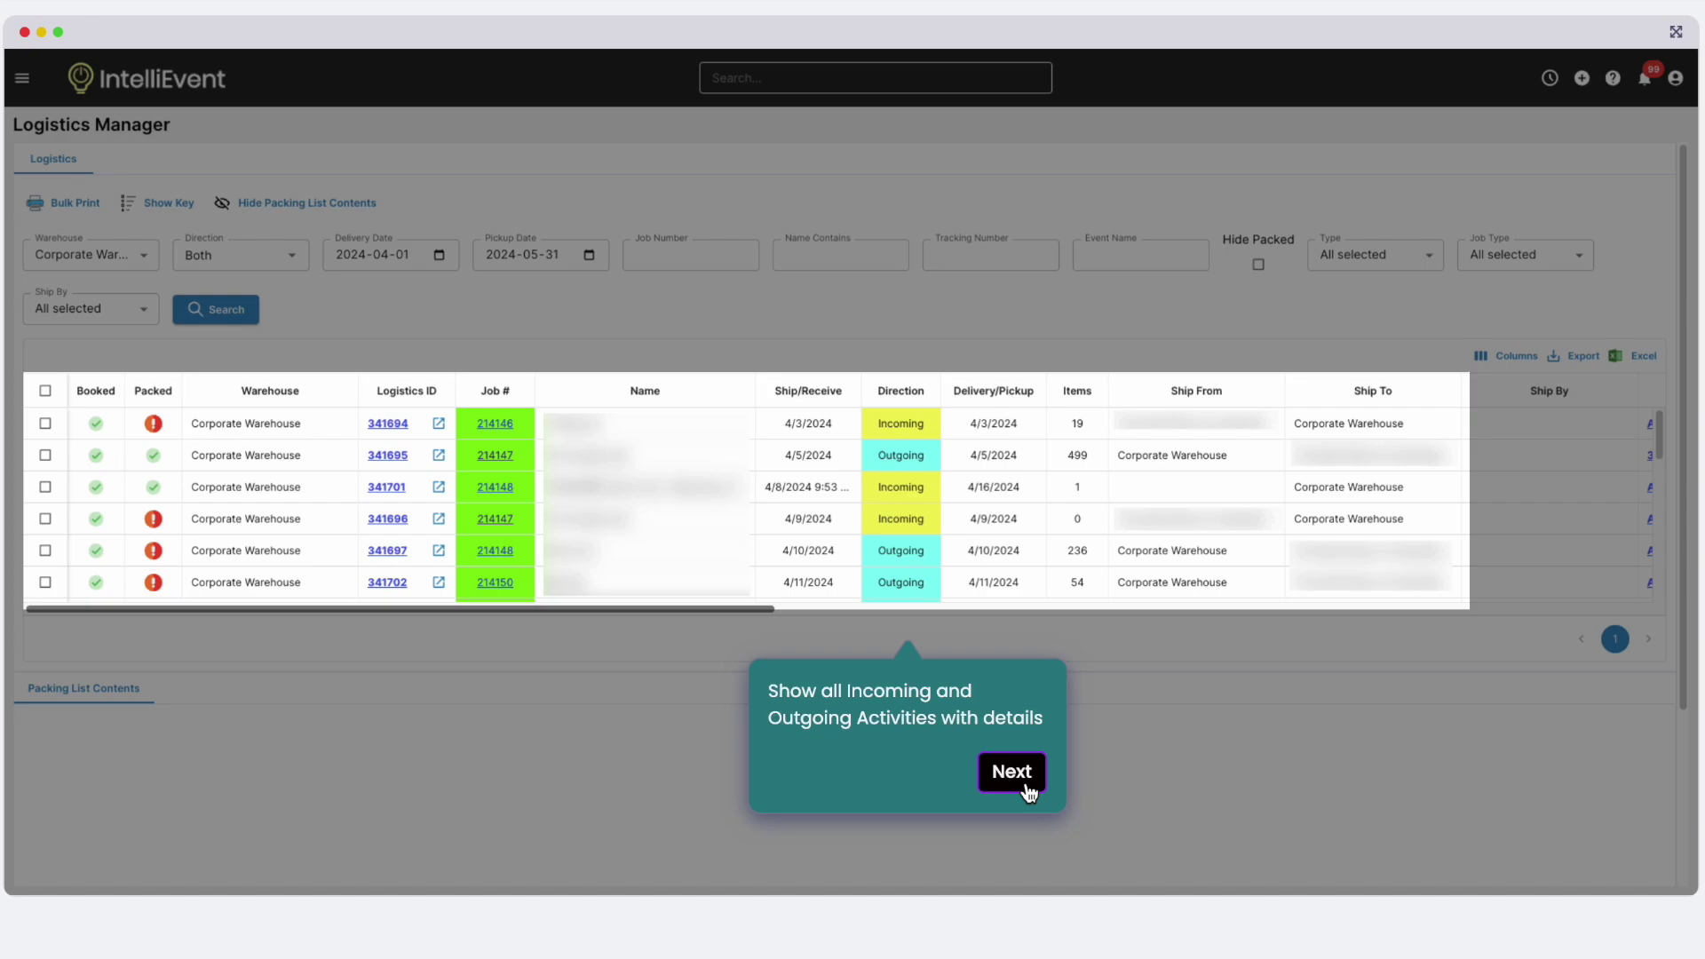
left_click(1029, 790)
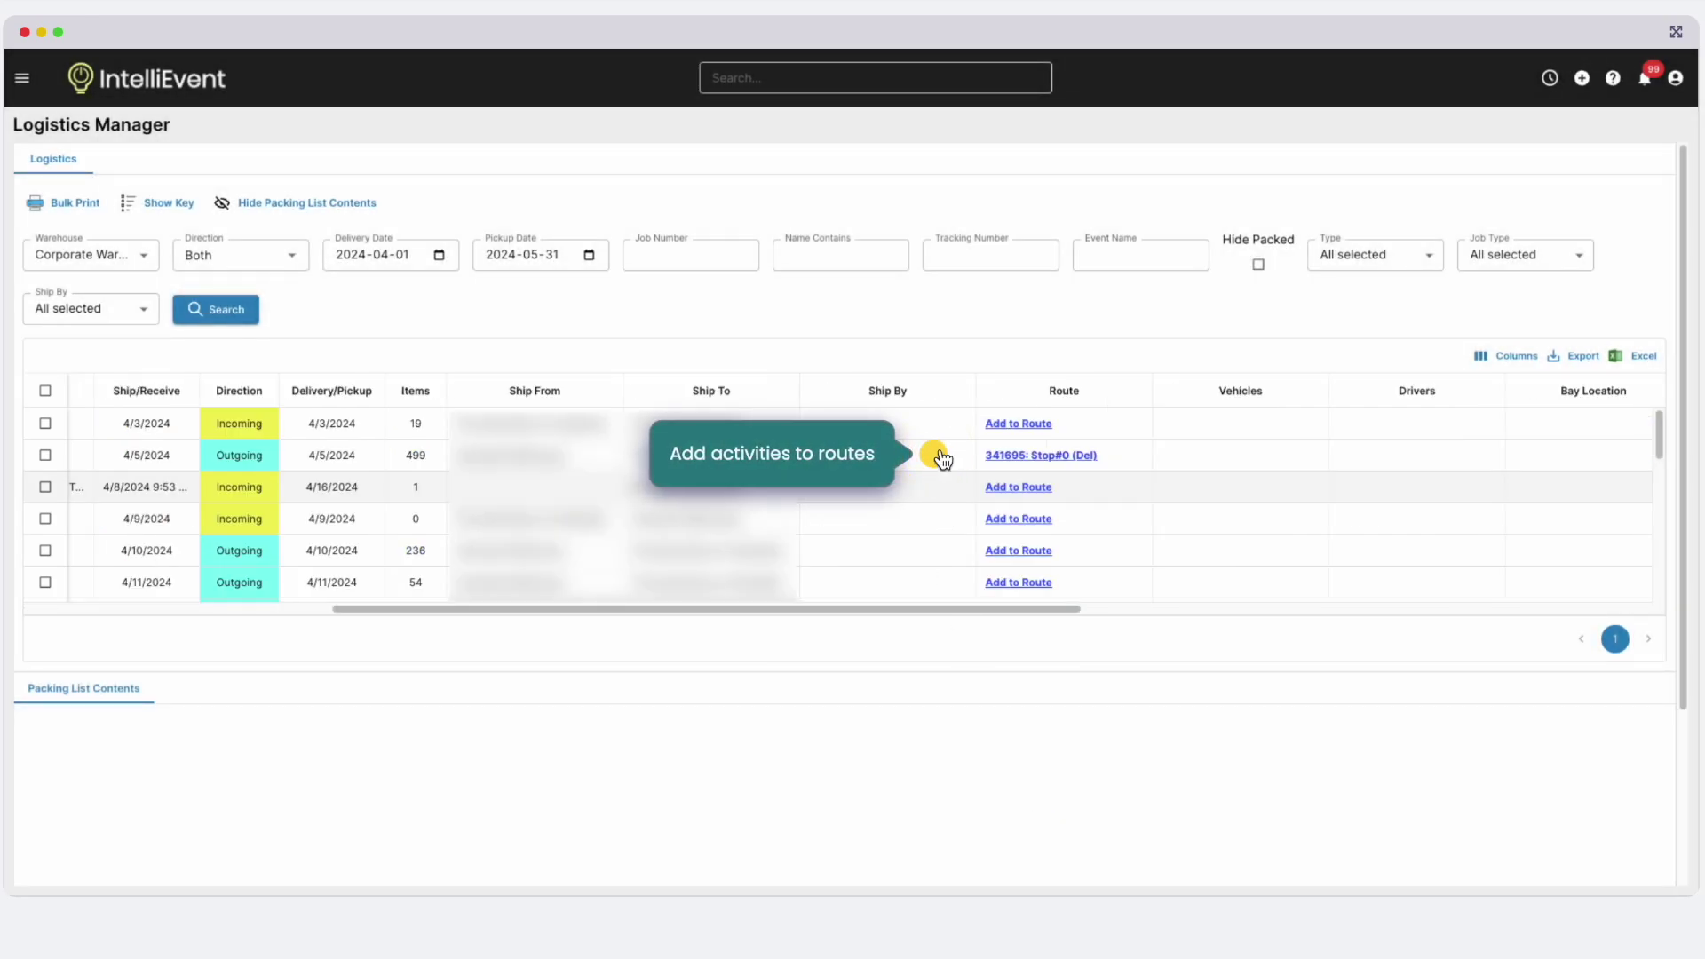
left_click(934, 452)
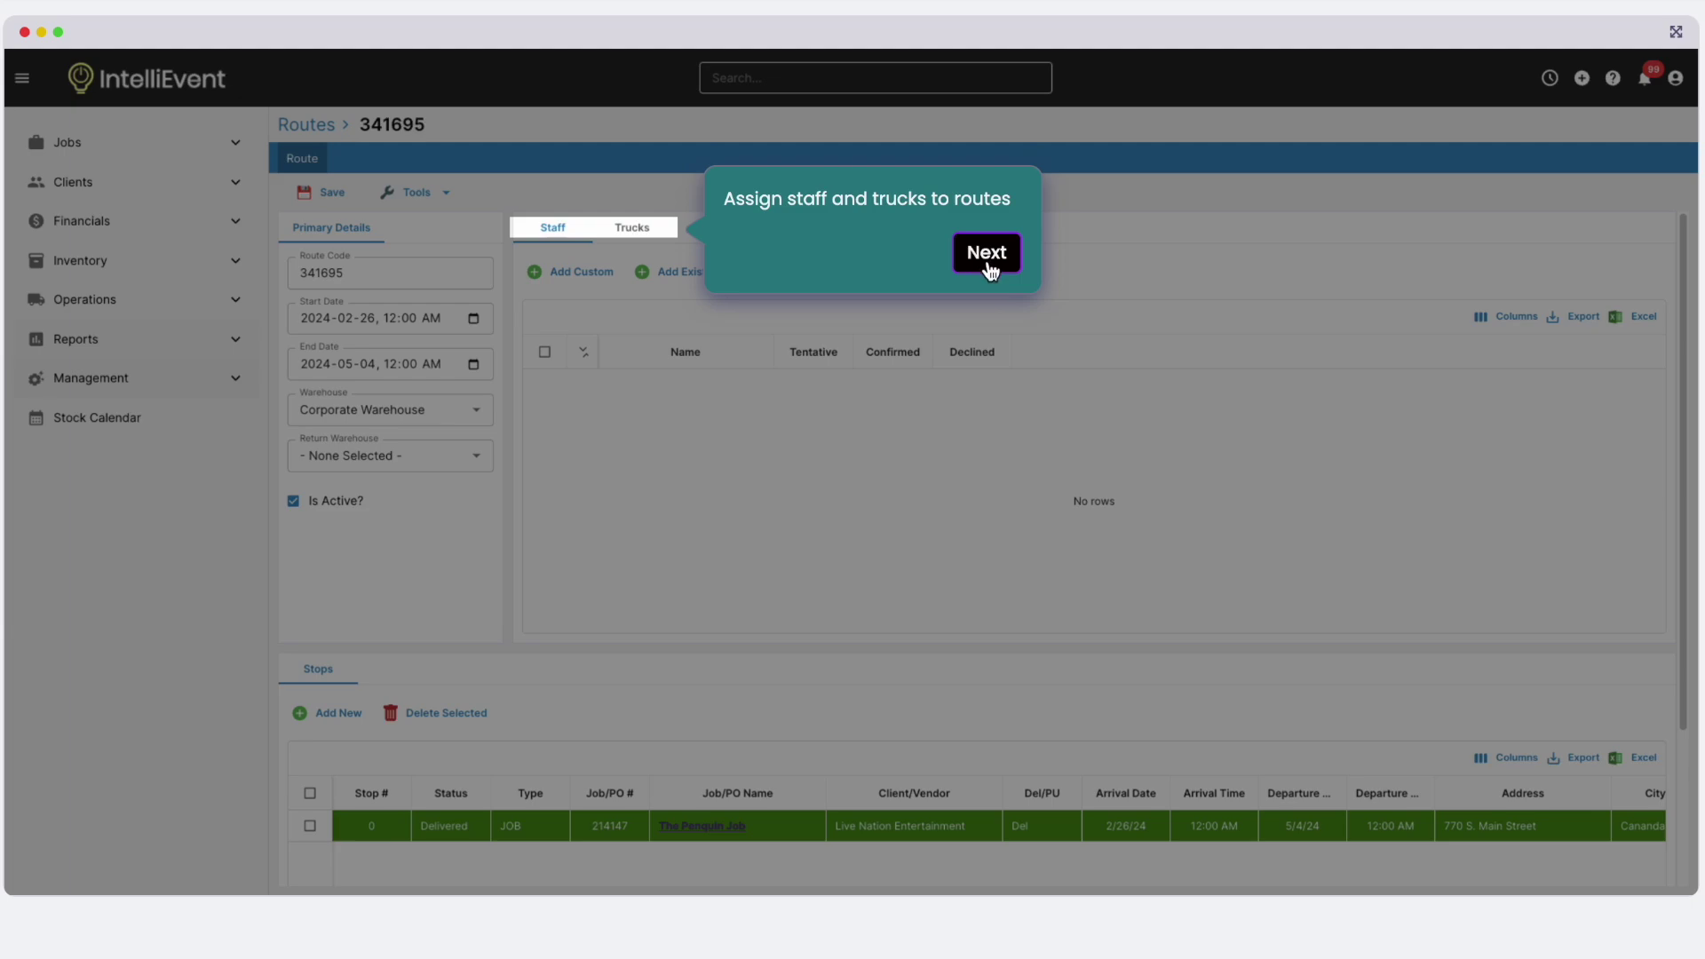
Step through route 341695's staff, trucks and stops tips to System Settings, then finish that tour step.
left_click(988, 254)
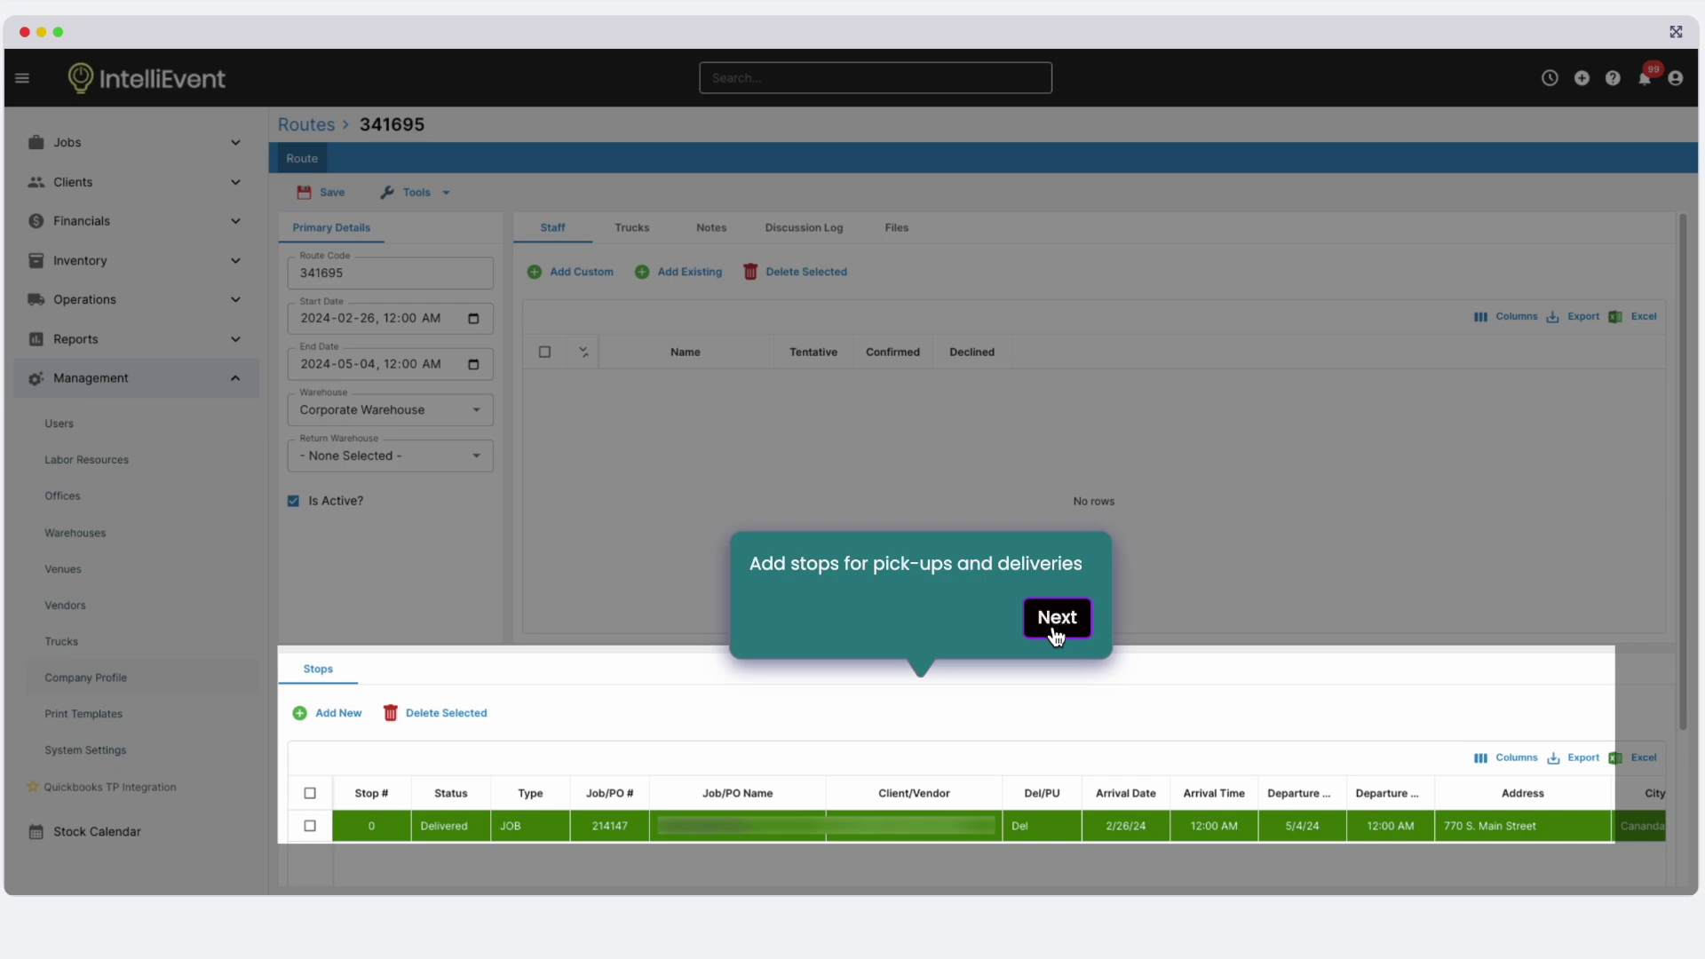
left_click(1055, 633)
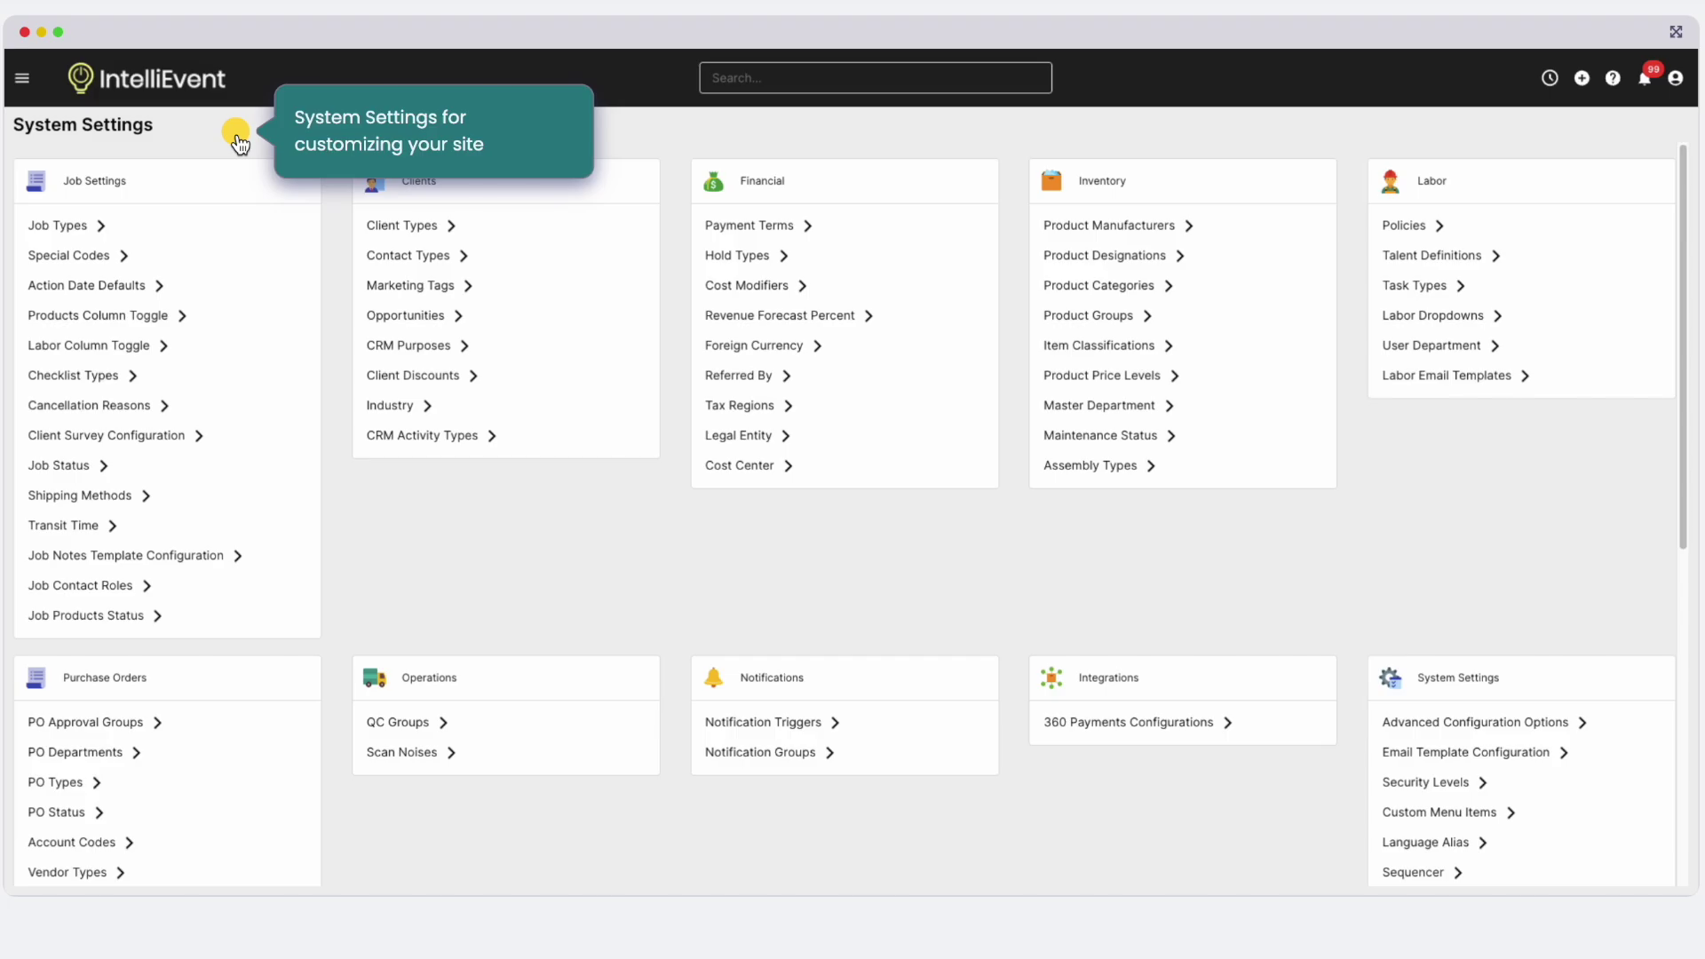
left_click(238, 140)
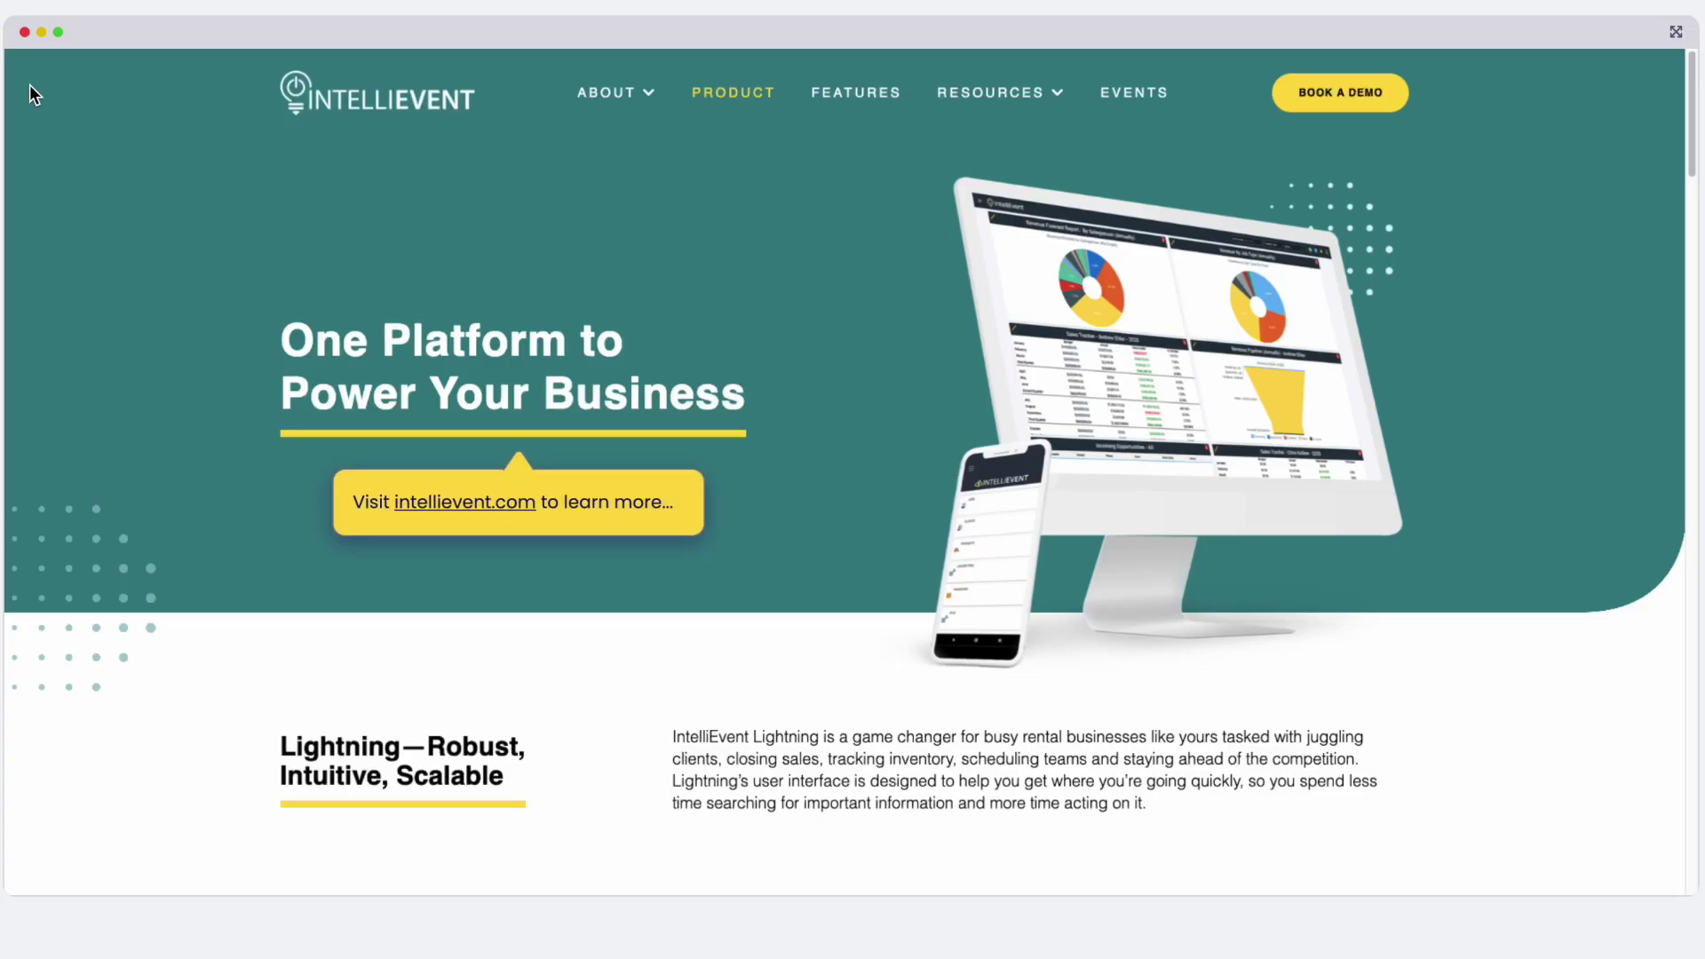